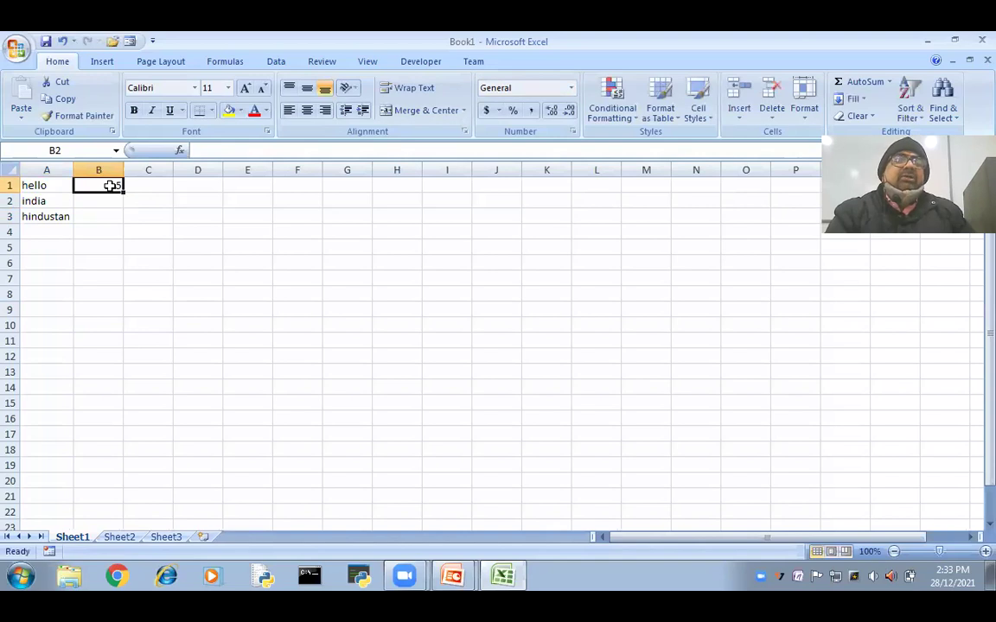
Copy the formula in B1 down through B3 to cover the words in column A.
left_click_drag(122, 193, 195, 264)
left_click(195, 264)
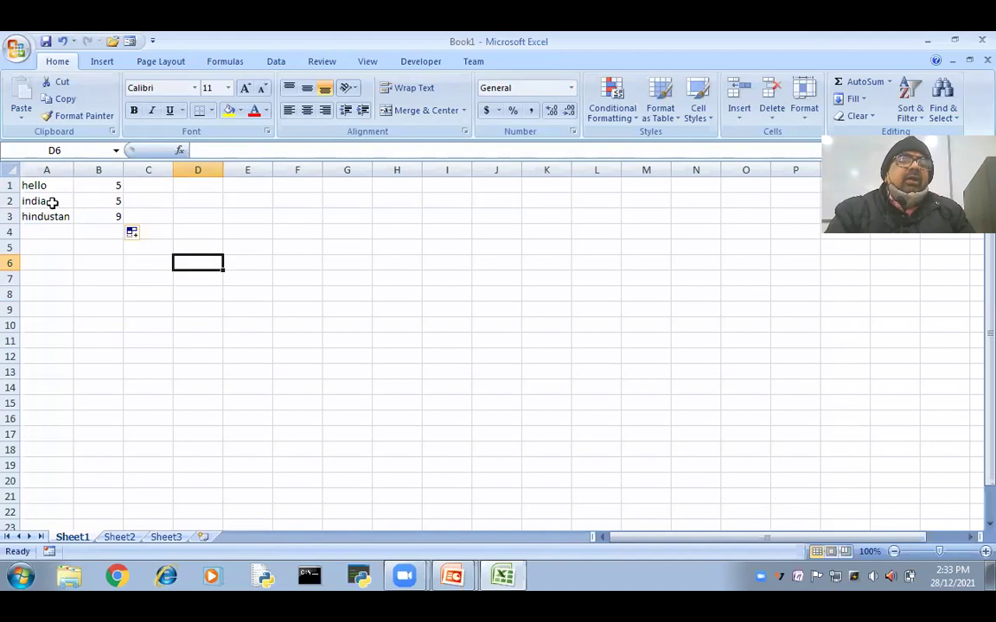
Enter "hello india" in cell A5 and auto-fit the width of column A to its contents.
left_click(48, 246)
type("he")
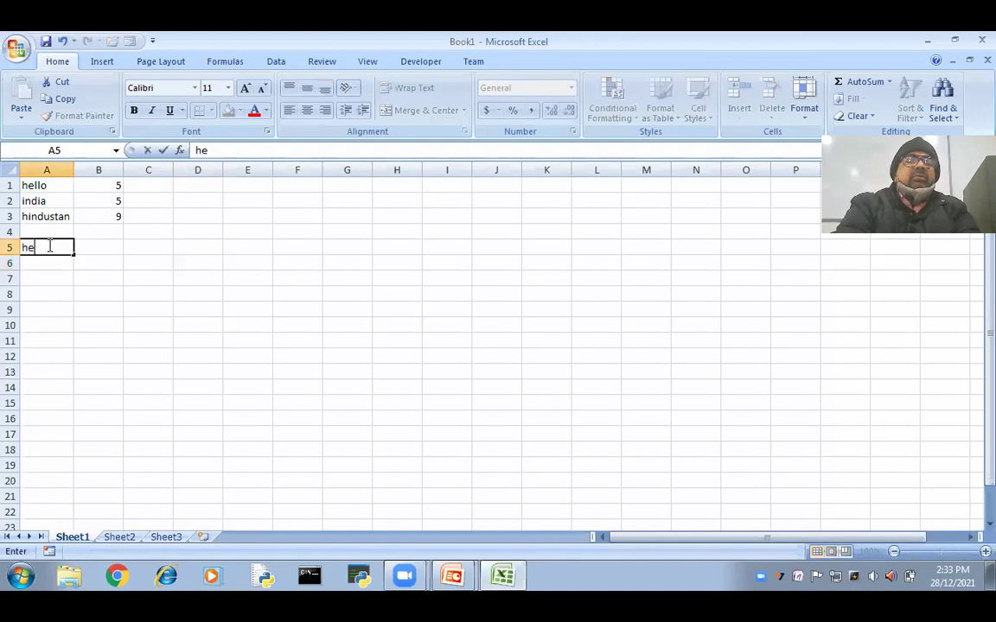
type("llo india")
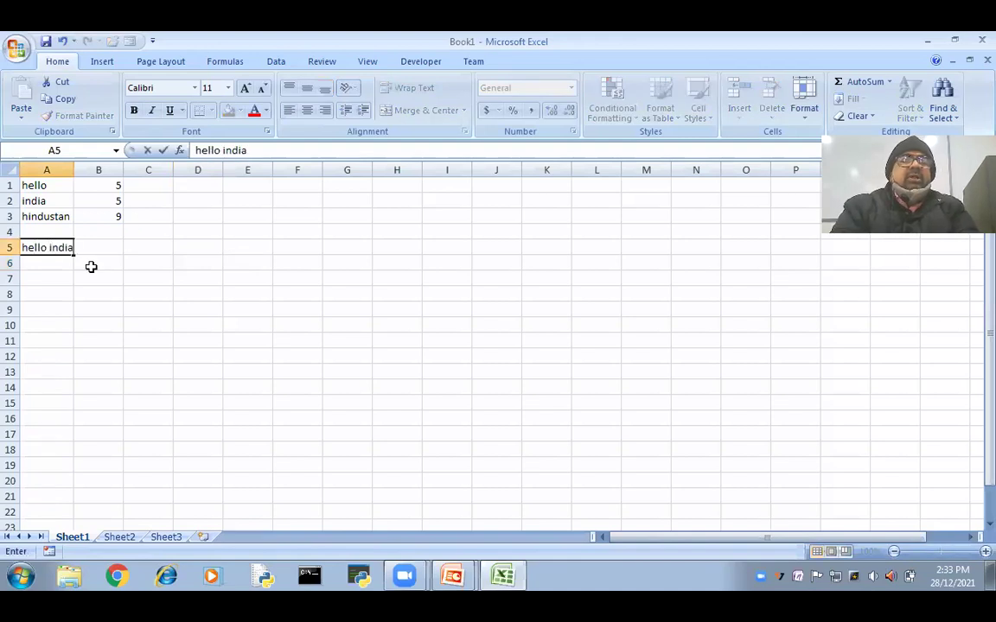
double_click(75, 170)
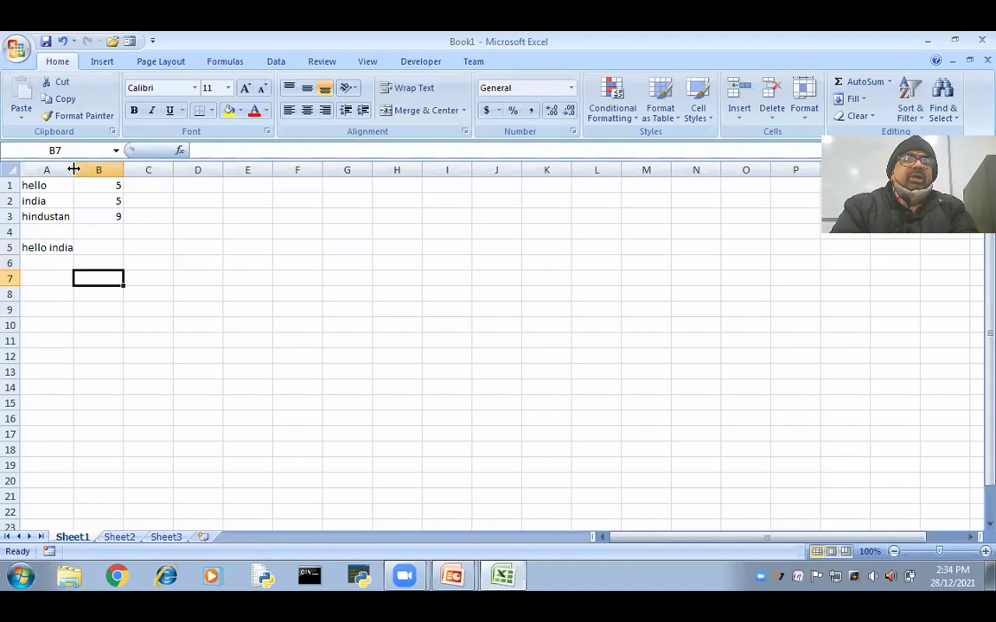
Enter the formula =FIND("ind",A5) in cell B5 to locate "ind" within the text in A5.
left_click(105, 248)
type("=find")
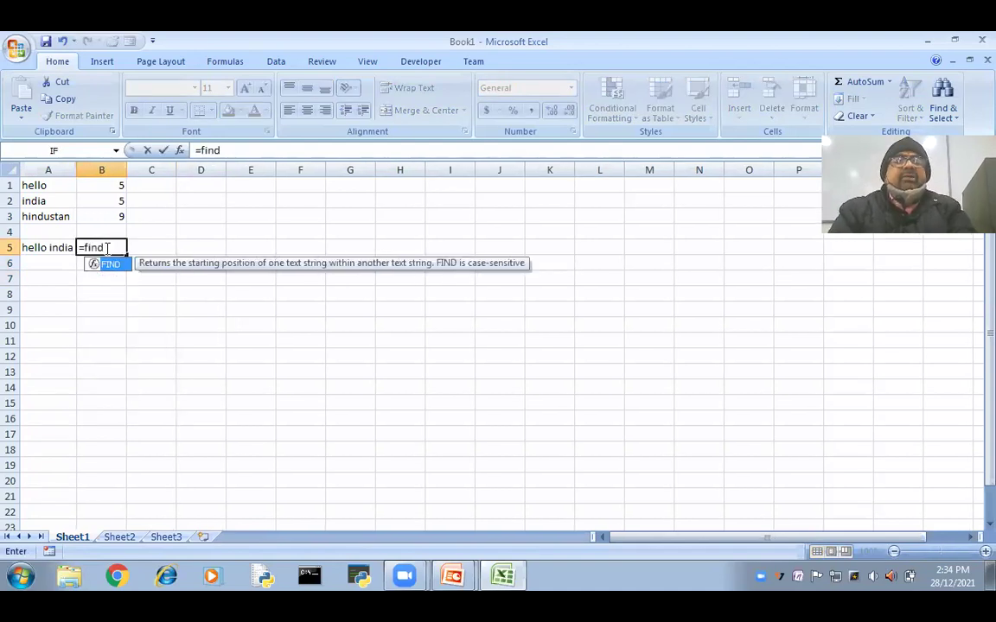
key("Tab")
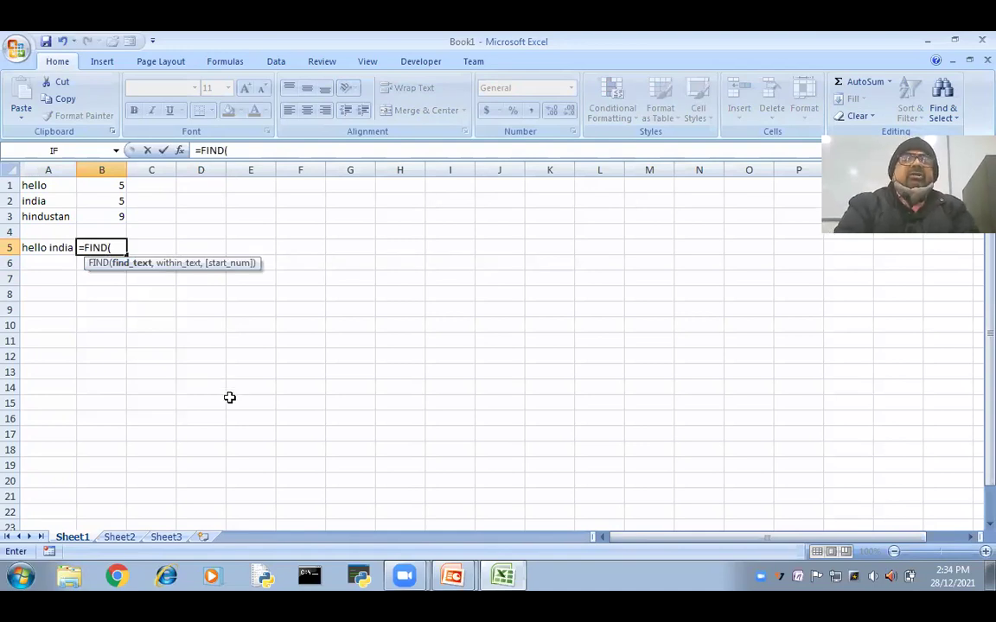
type("\"ind")
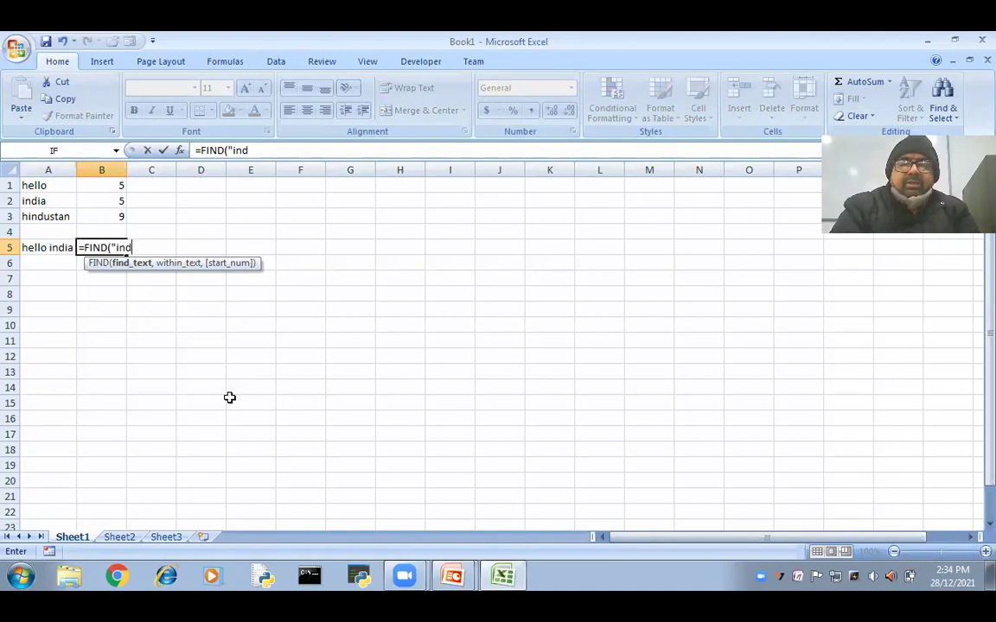
type("\",")
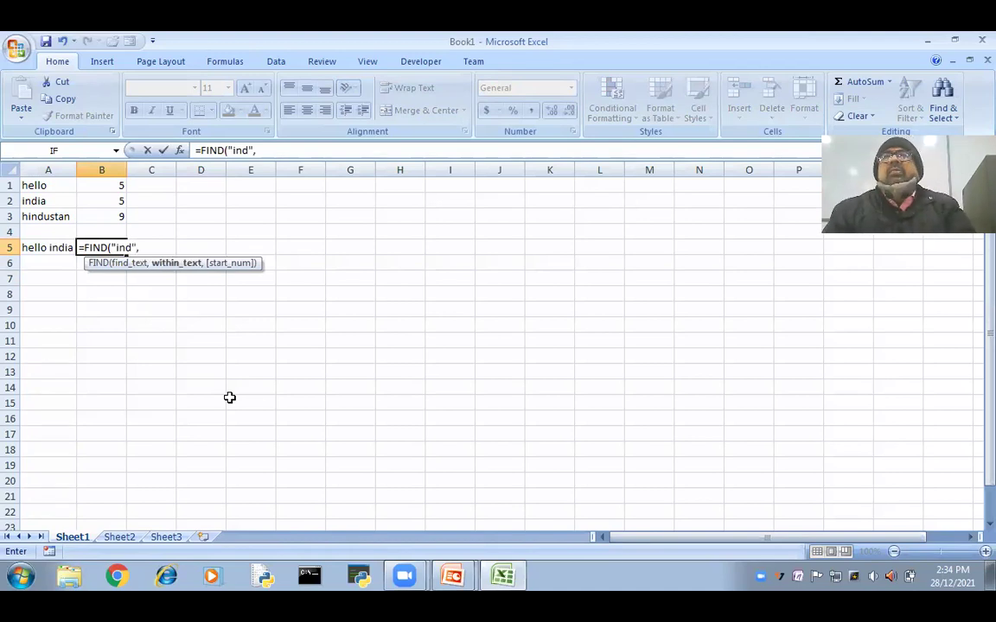
left_click(34, 249)
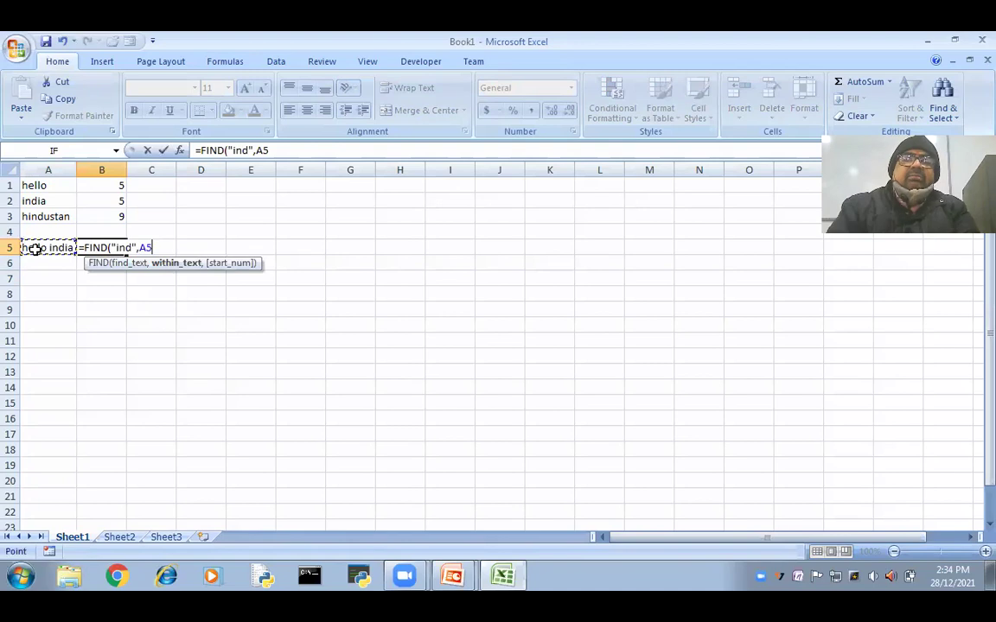
type(")")
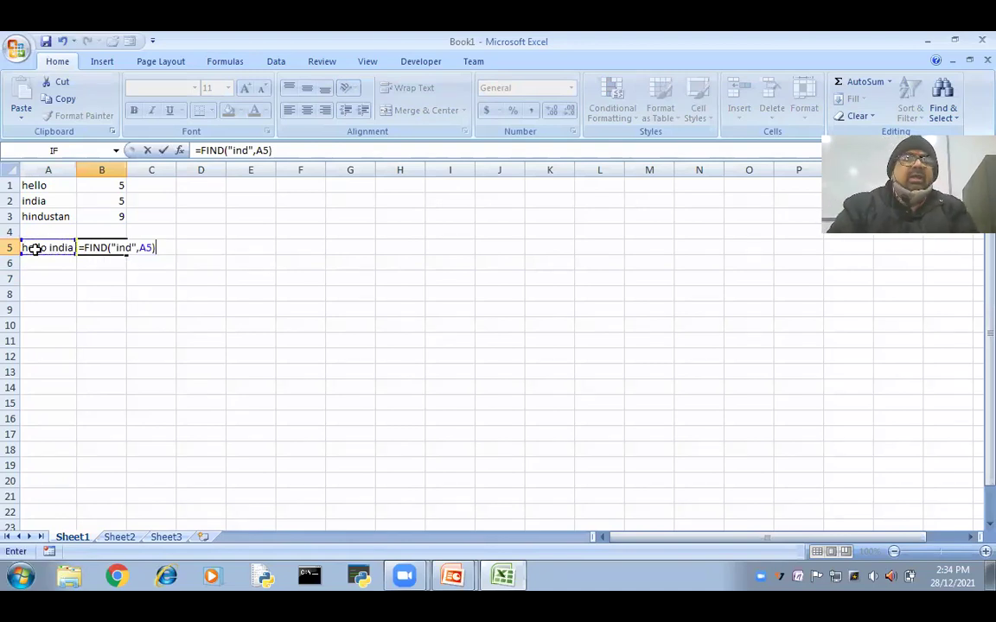
key("Return")
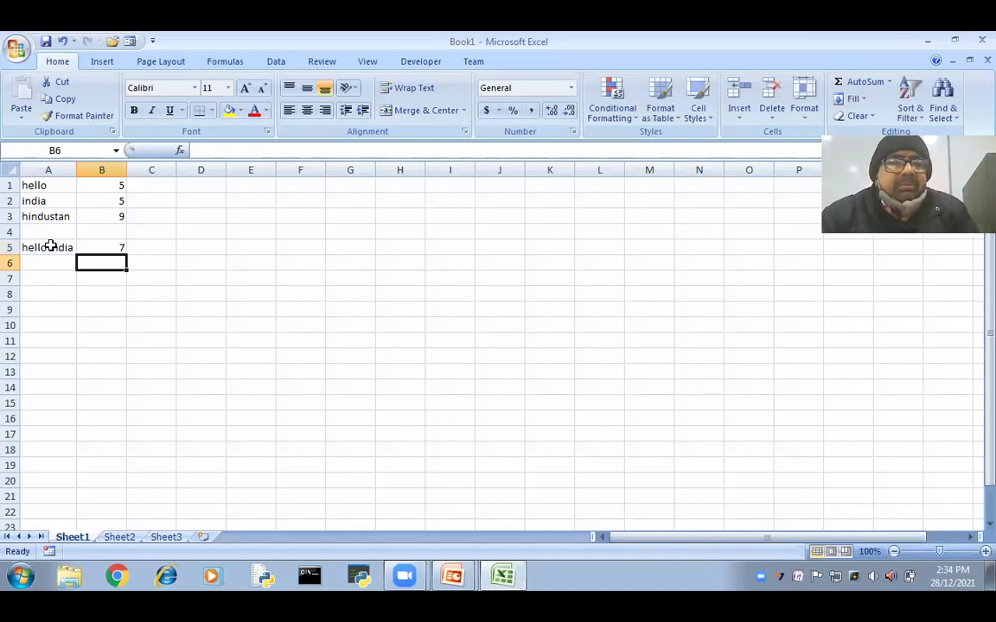
Change the search text in the B5 FIND formula to uppercase "IND".
left_click(92, 248)
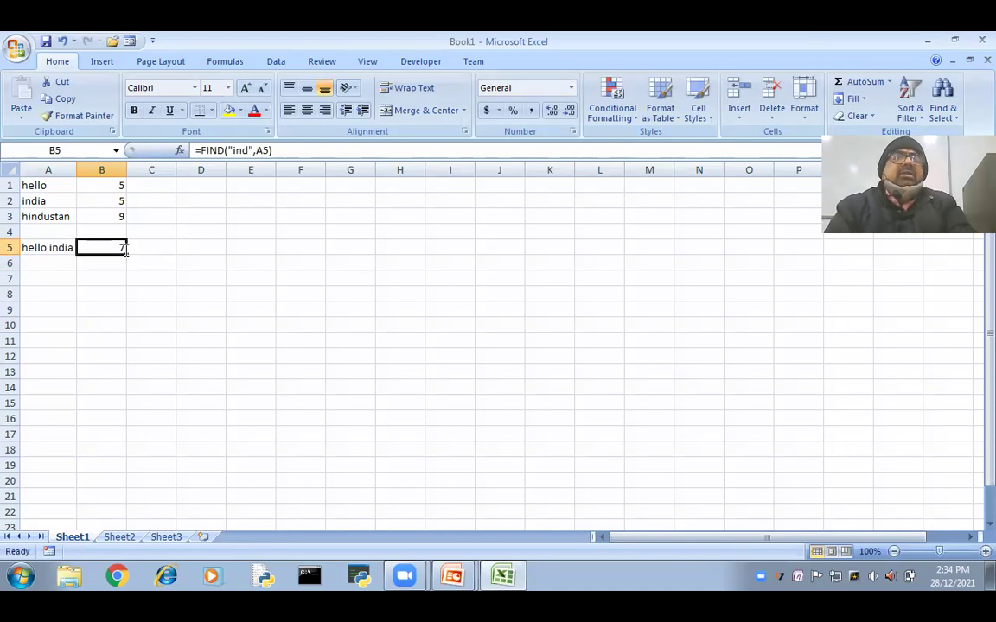
double_click(121, 247)
key("Left")
key("Left")
key("Left")
key("Left")
key("Left")
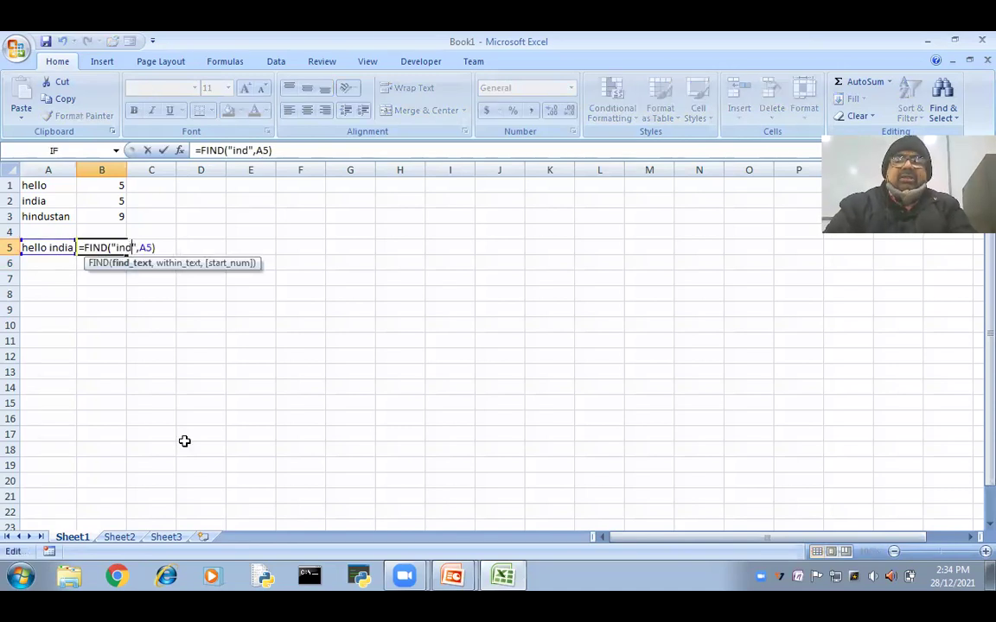
key("BackSpace")
key("BackSpace")
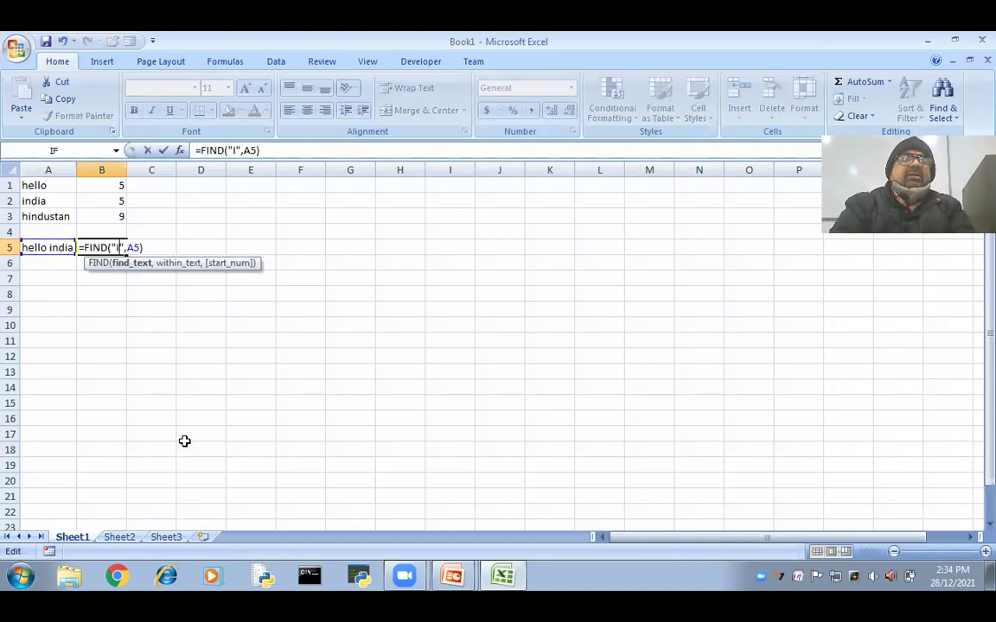
type("ND")
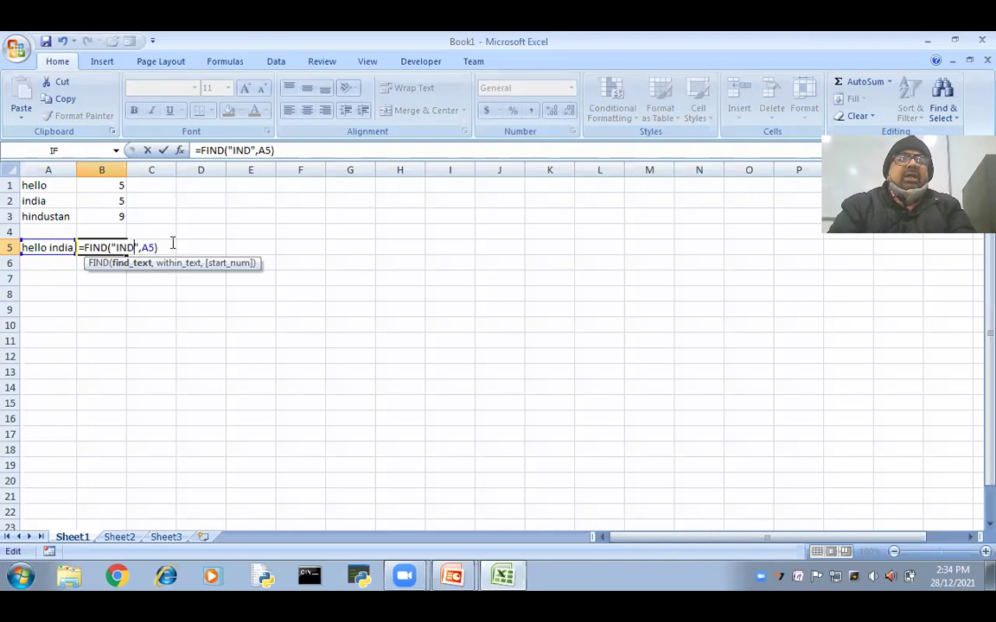
key("ctrl+Return")
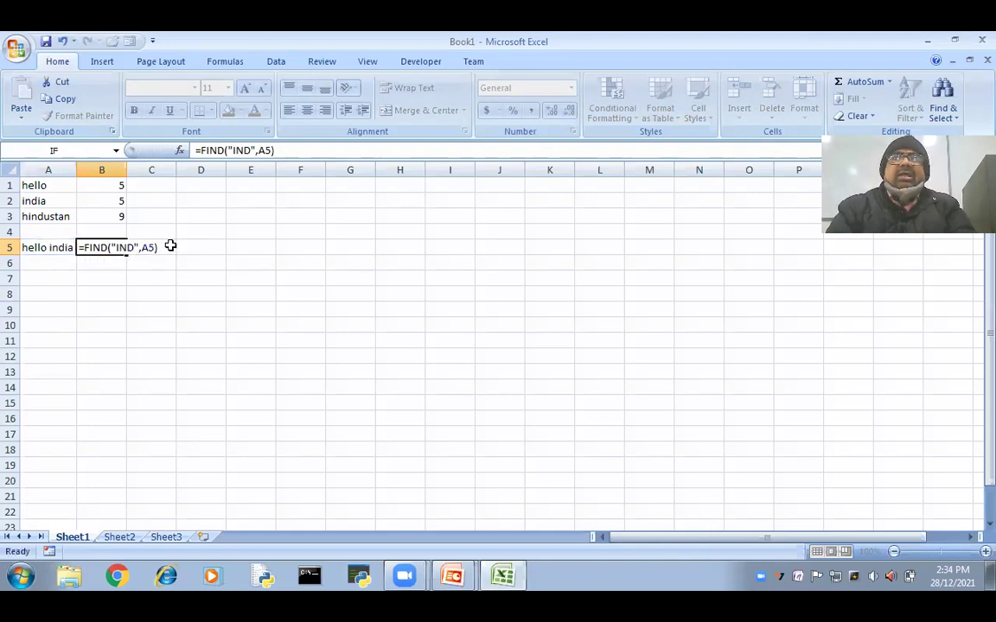
key("Return")
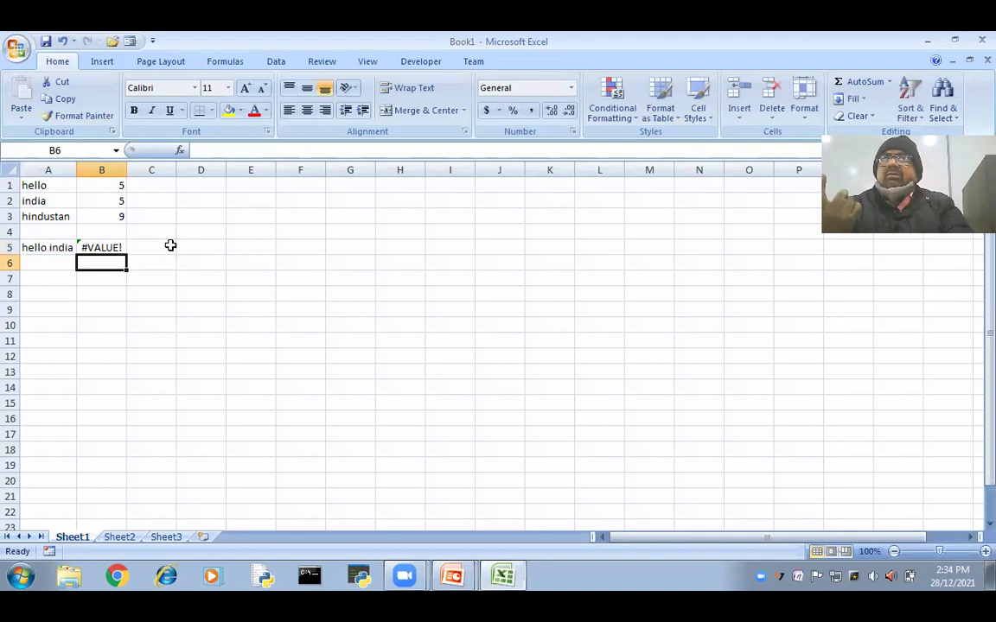
Replace the FIND function in B5 with SEARCH so the formula reads =SEARCH("IND",A5).
left_click(91, 248)
double_click(99, 249)
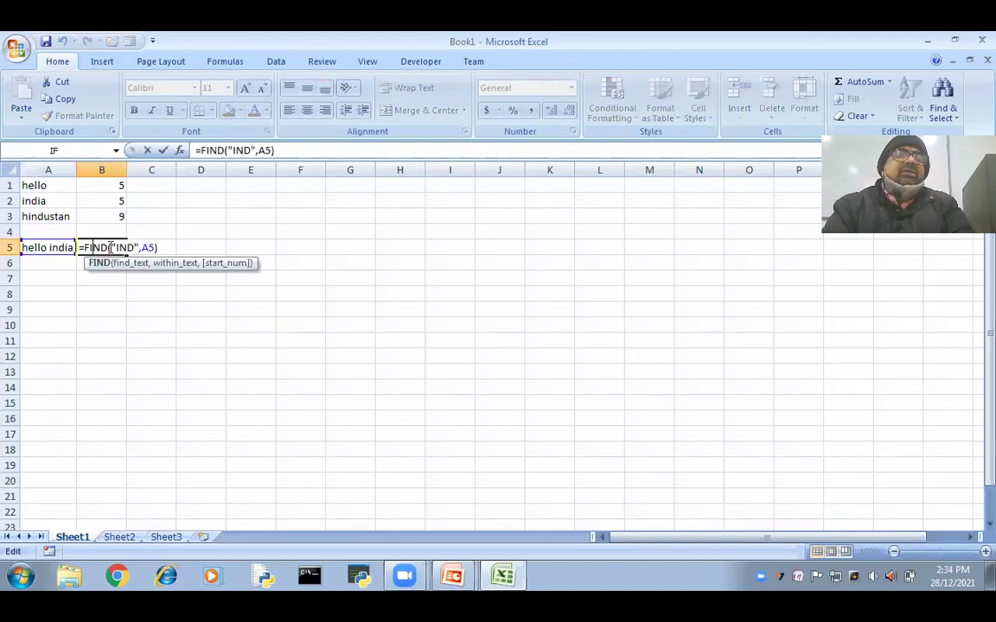
key("BackSpace")
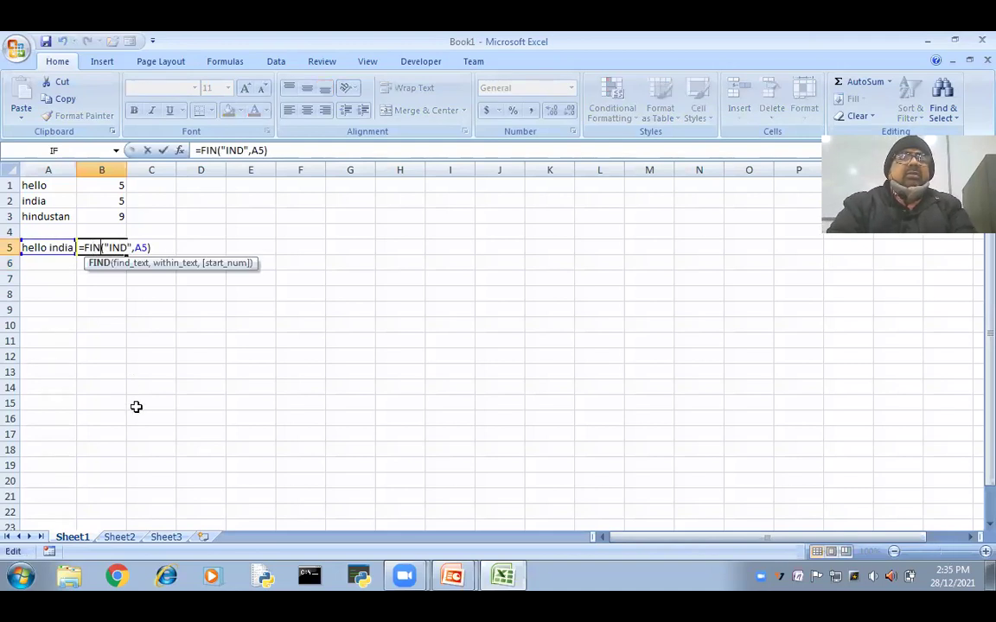
key("BackSpace")
key("BackSpace")
type("E")
key("BackSpace")
key("BackSpace")
type("E")
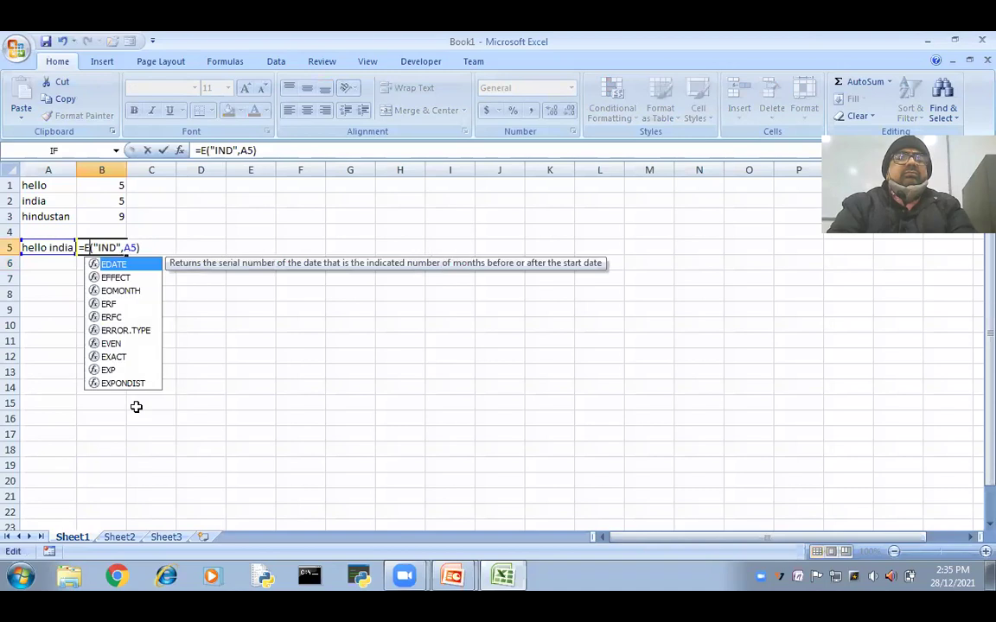
key("BackSpace")
type("SEARCH")
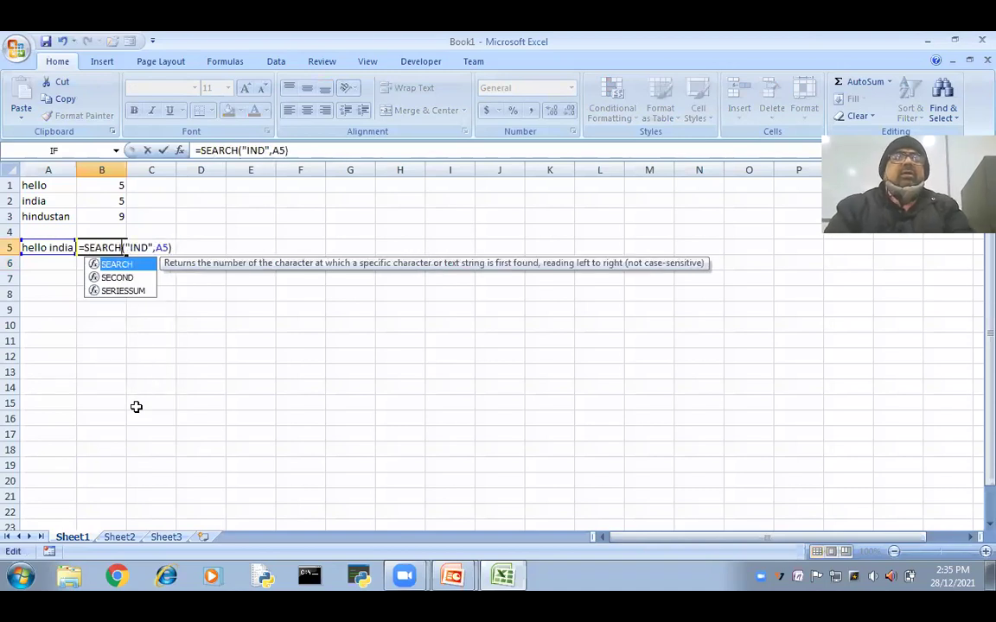
left_click(173, 247)
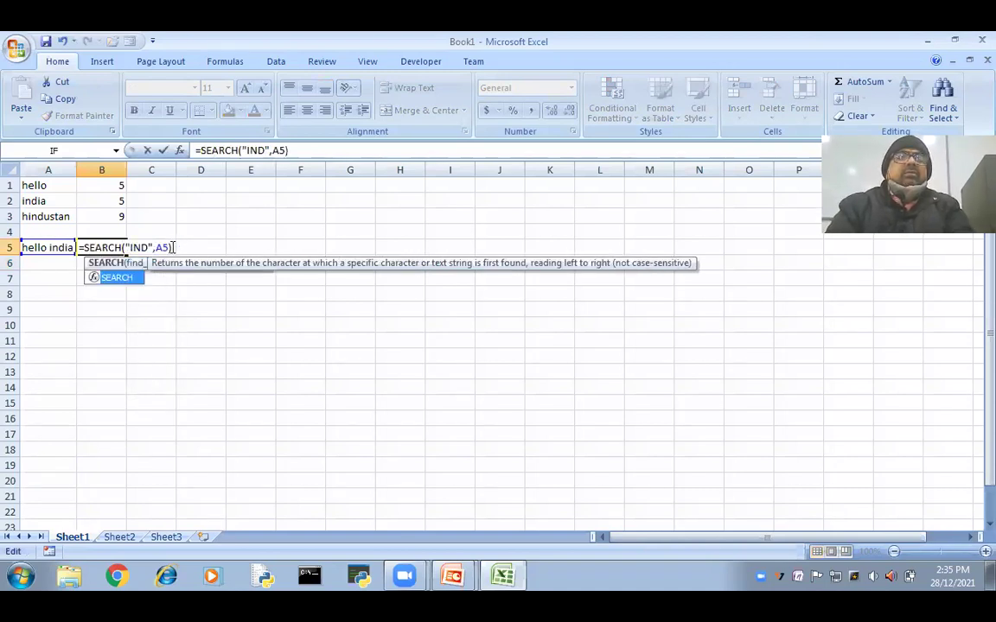
key("Escape")
key("Return")
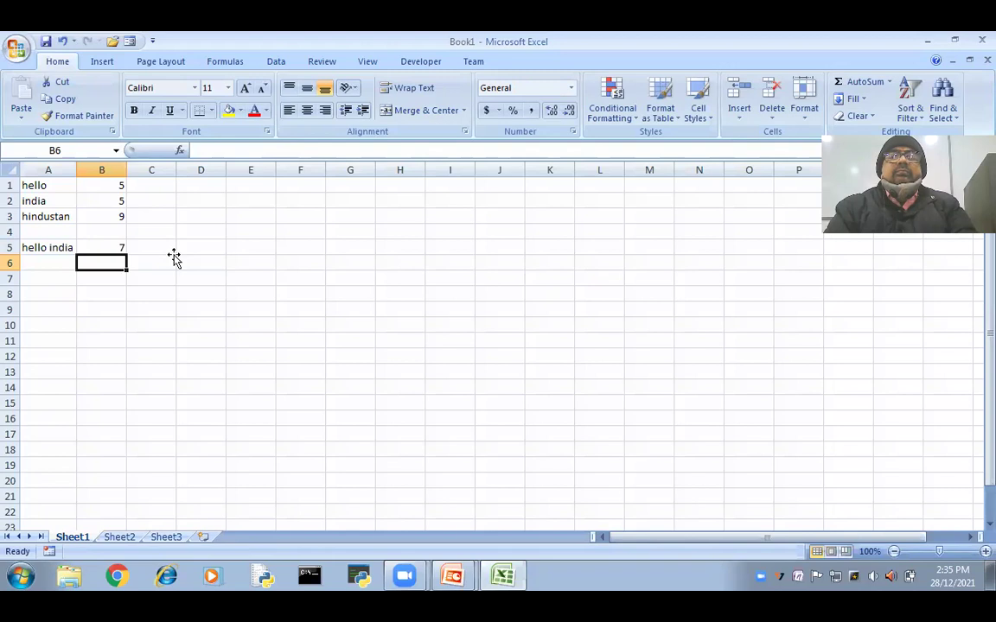
Enter "hello" in lowercase in cells C1 and C2.
left_click(172, 257)
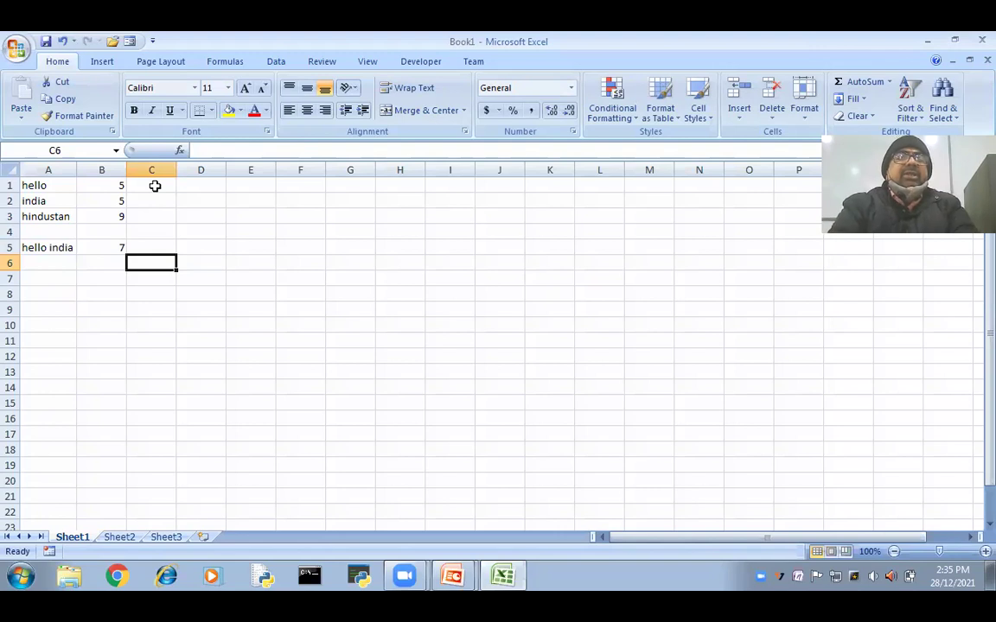
left_click(155, 186)
type("HELLO")
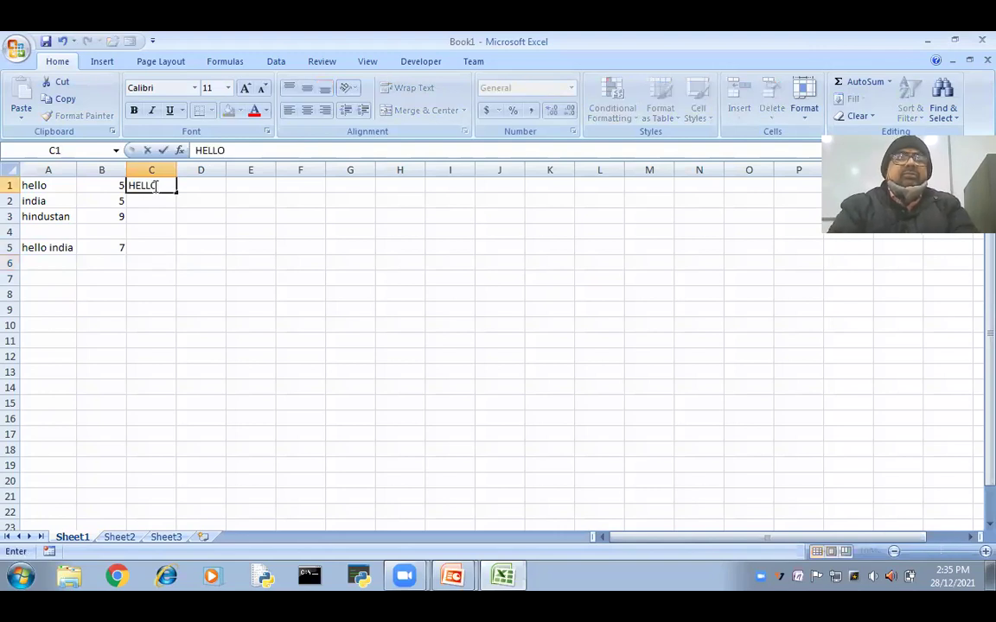
key("BackSpace")
key("BackSpace")
key("BackSpace")
key("BackSpace")
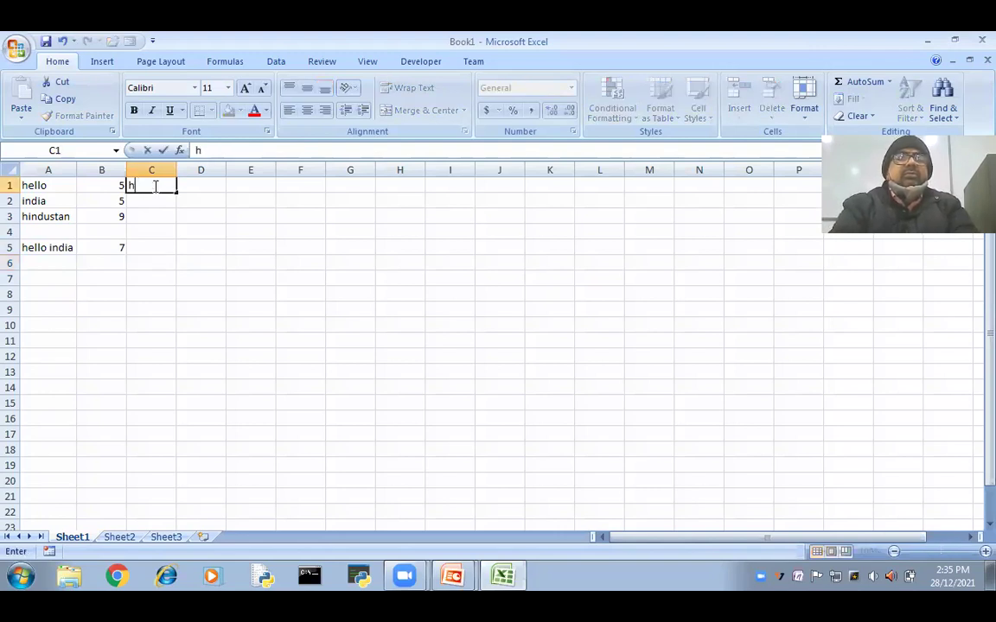
key("BackSpace")
type("hello")
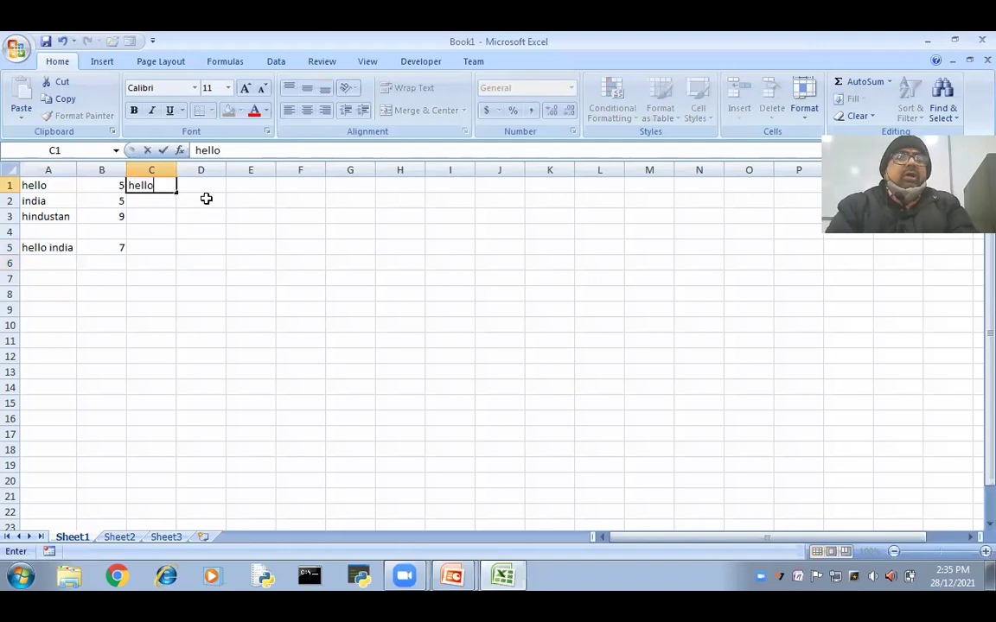
left_click(145, 200)
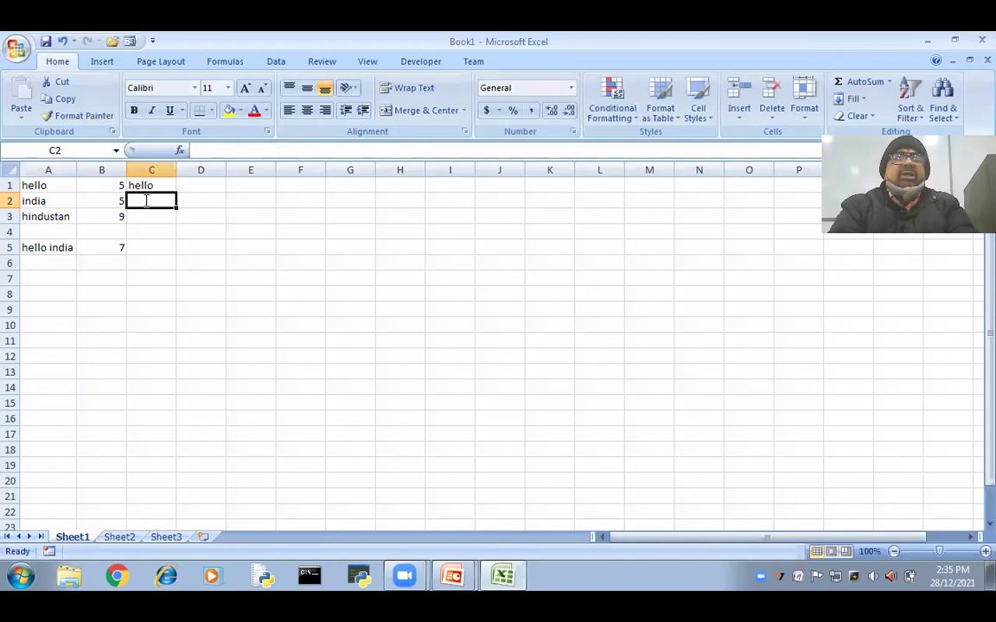
type("hell")
left_click(229, 265)
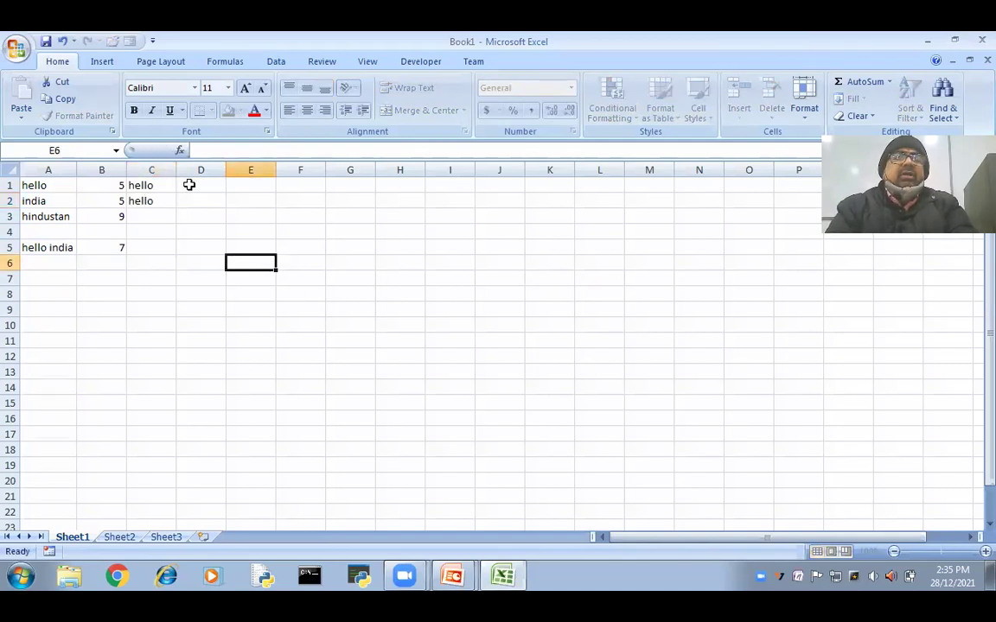
Enter an EXACT formula in D1 comparing A1 with C1, and select that cell.
left_click(189, 184)
type("=e")
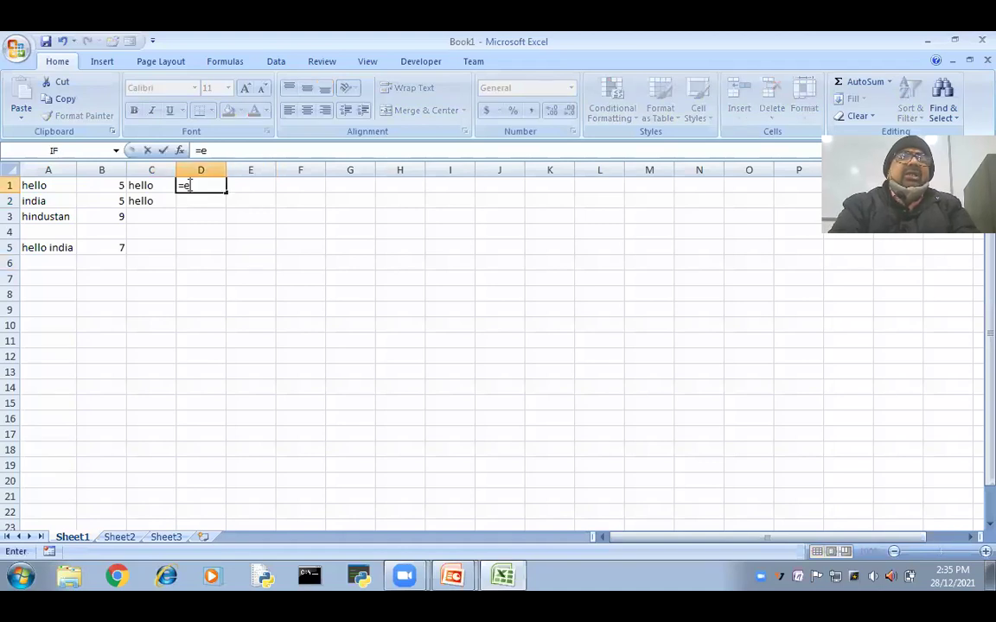
type("x")
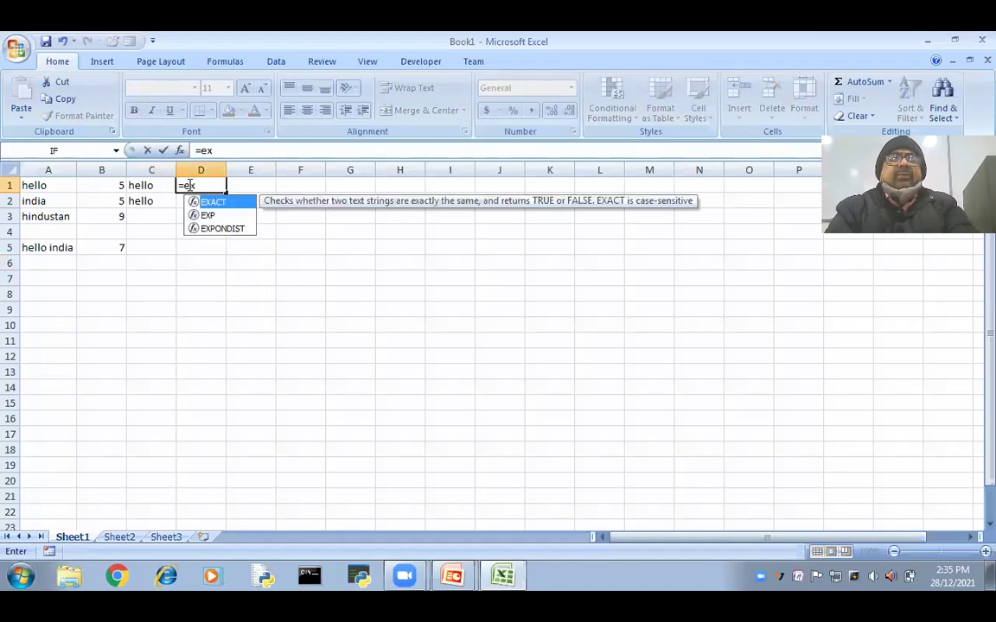
key("Tab")
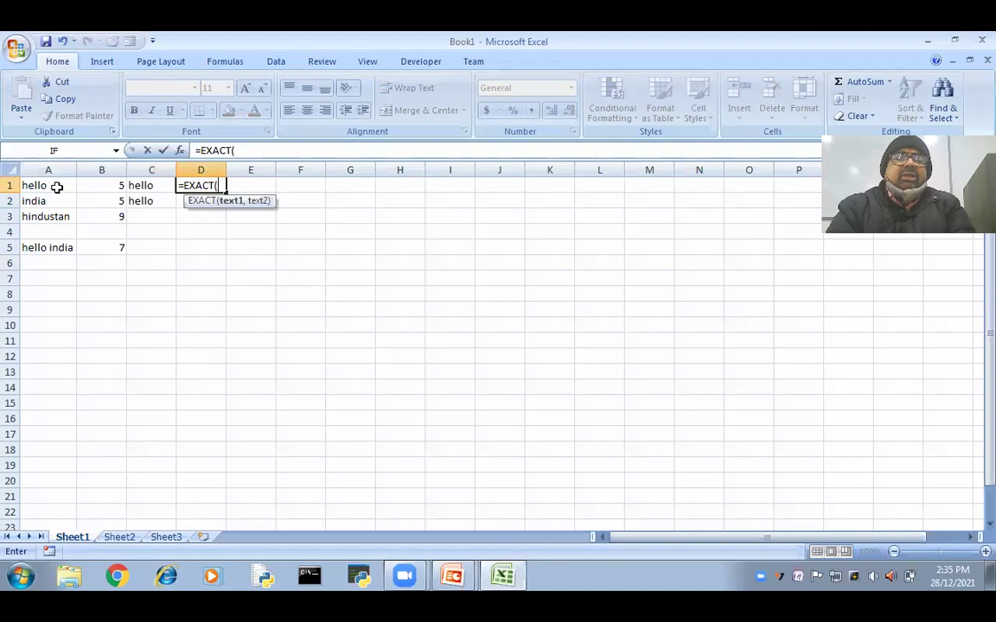
left_click(56, 187)
type(",")
left_click(149, 188)
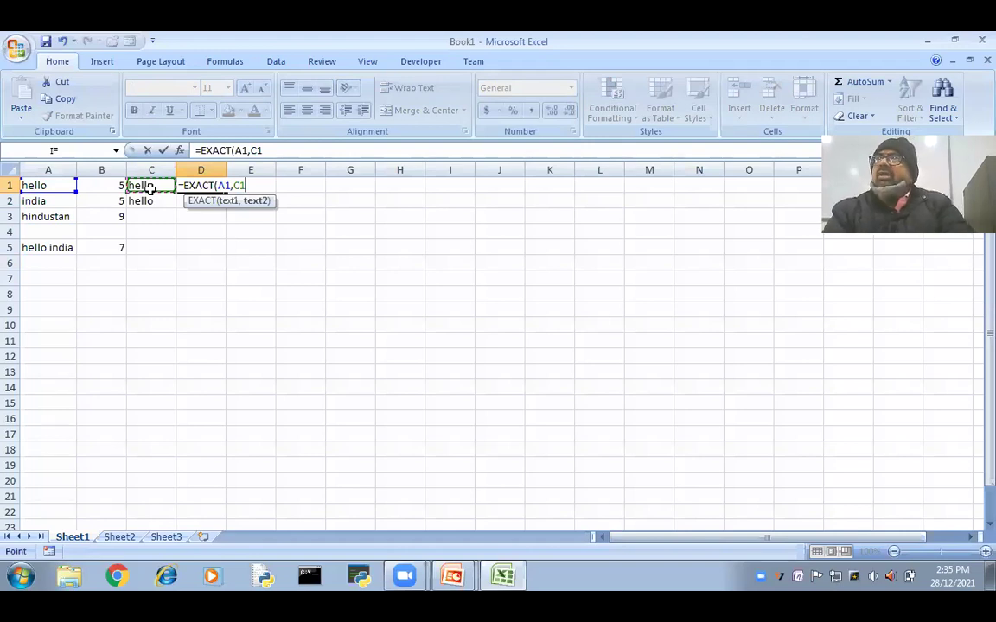
key("Return")
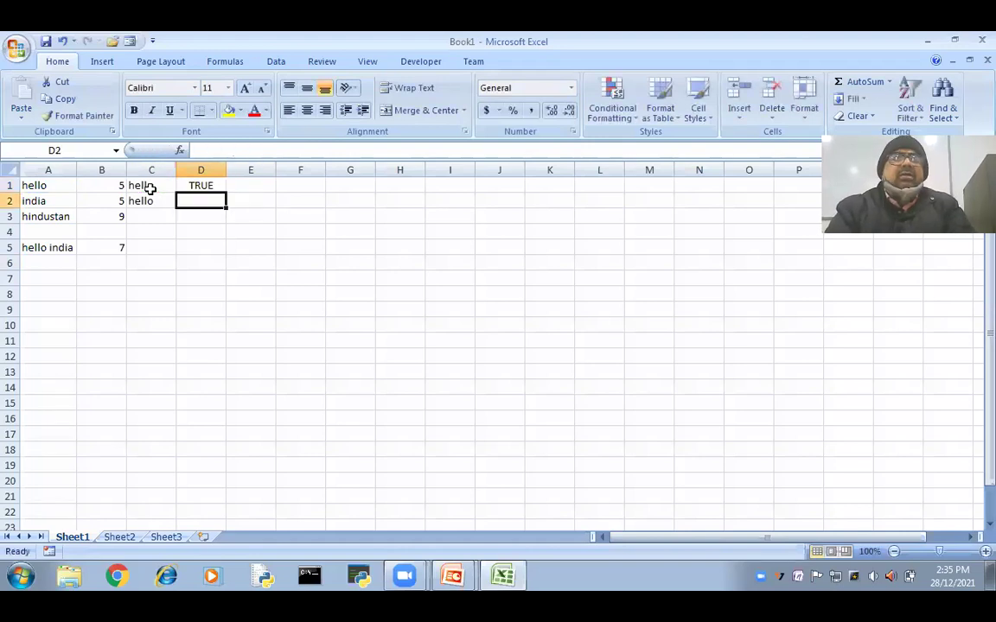
left_click(200, 185)
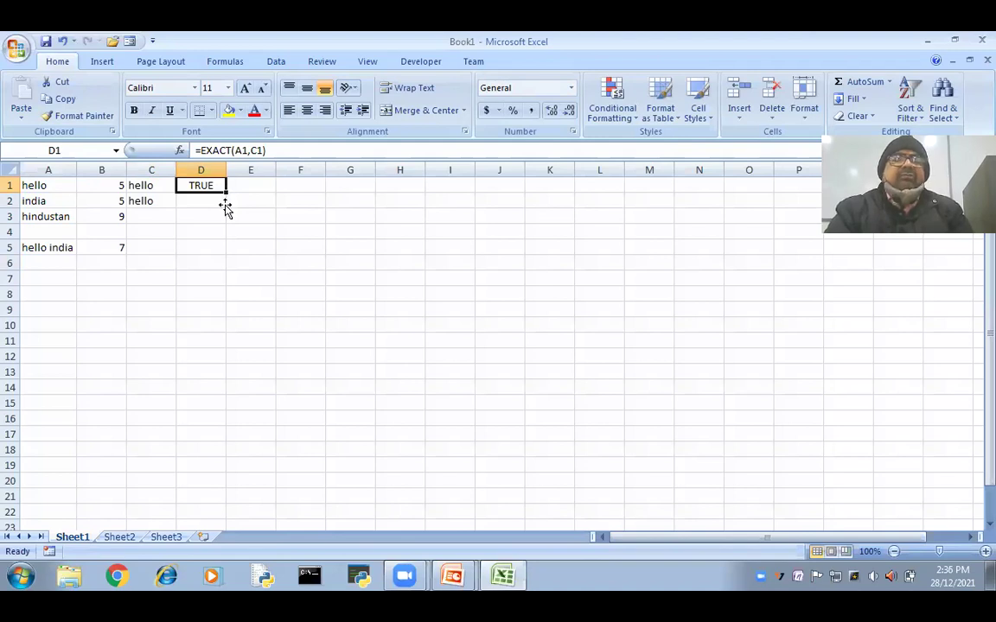
Copy the EXACT formula from D1 into D2 so that it compares A2 with C2.
key("ctrl+c")
key("Down")
key("ctrl+v")
key("Down")
key("Down")
key("Down")
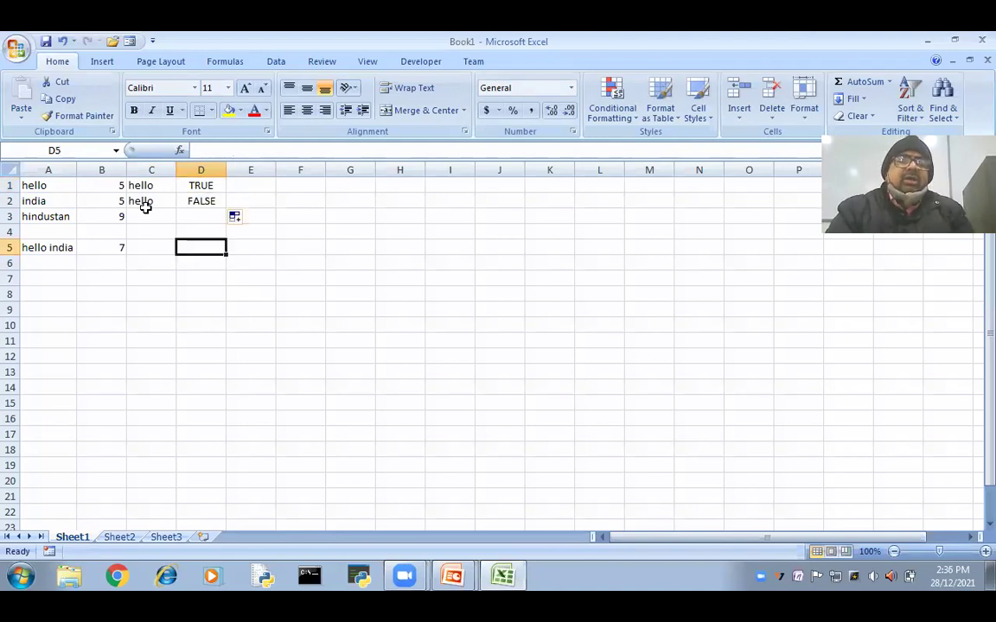
Inspect the two words in A2 and C2 that the EXACT formula in D2 compares.
key("Up")
key("Up")
key("Up")
key("Left")
key("Left")
key("Left")
left_click(152, 202)
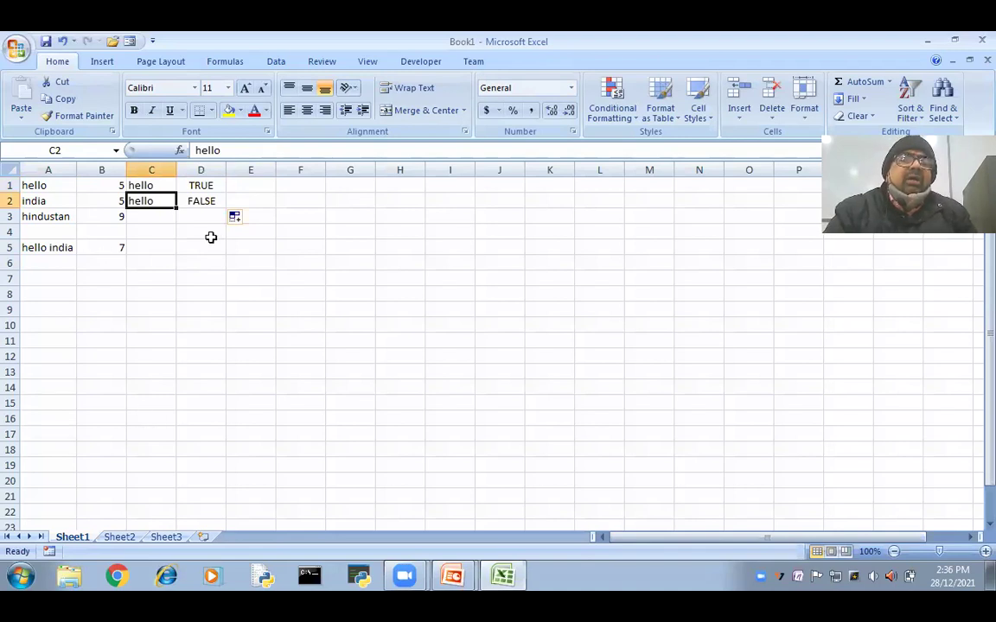
Replace the text in C1 with "HELLO" in uppercase.
left_click(149, 186)
double_click(150, 185)
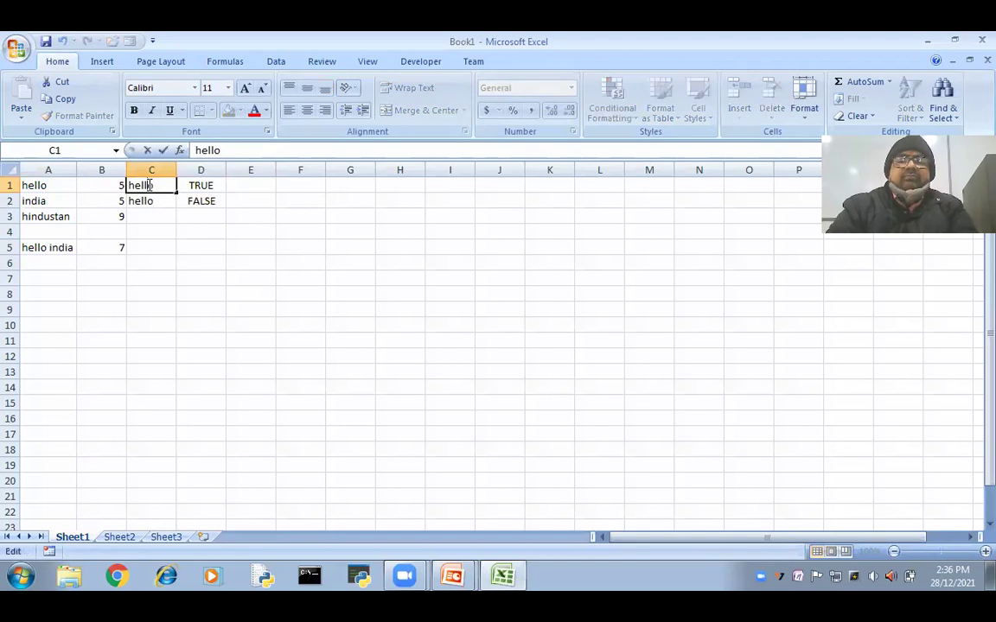
key("BackSpace")
key("BackSpace")
key("BackSpace")
key("BackSpace")
key("BackSpace")
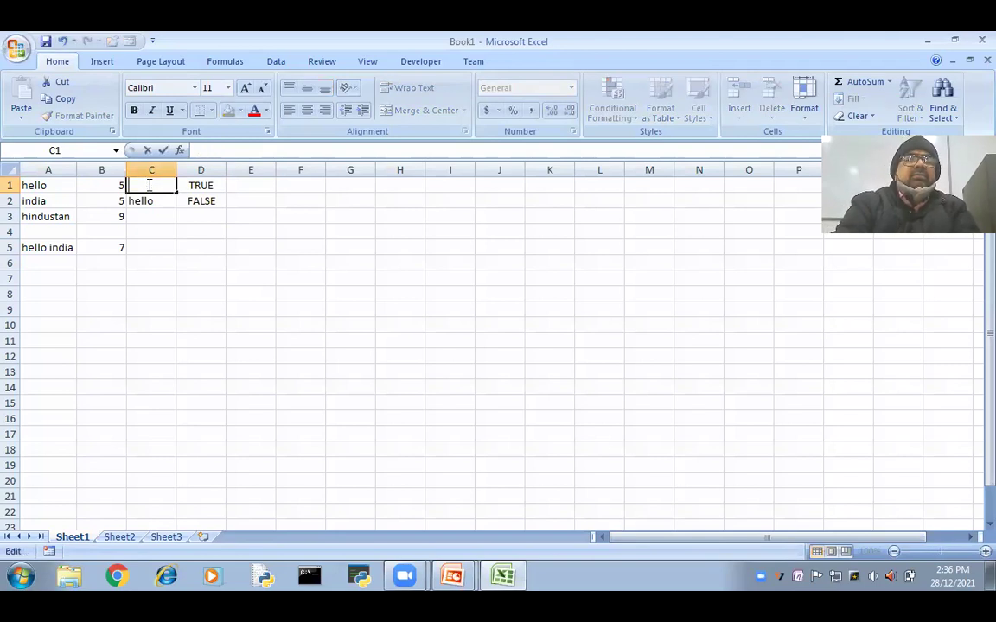
type("HELLO")
key("Return")
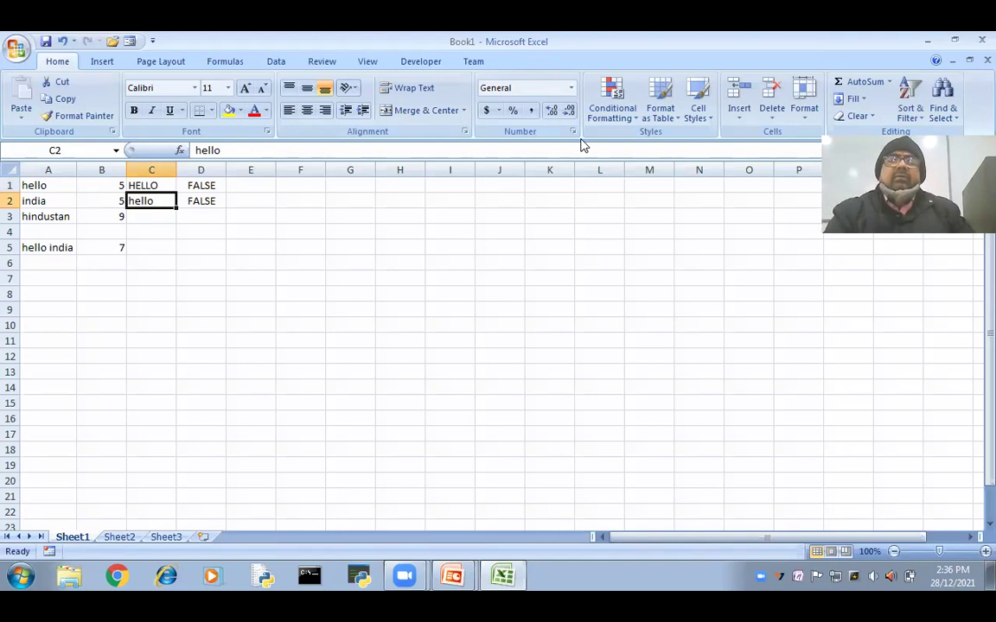
Switch to the PowerPoint slide show and advance past the EXACT slide to the slide on three ways to insert a function.
left_click(454, 577)
left_click(450, 542)
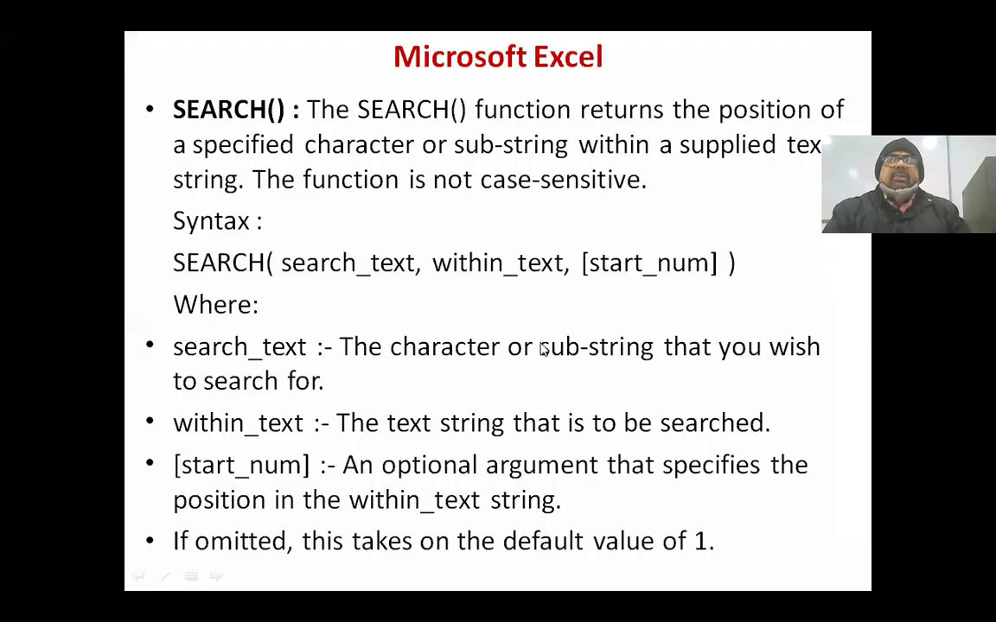
left_click(542, 348)
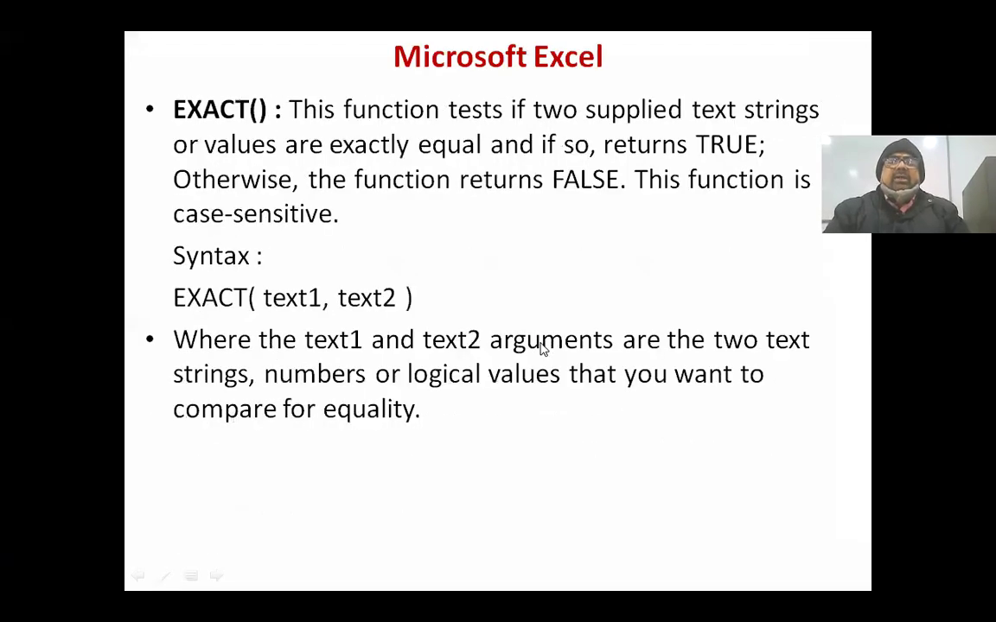
left_click(542, 347)
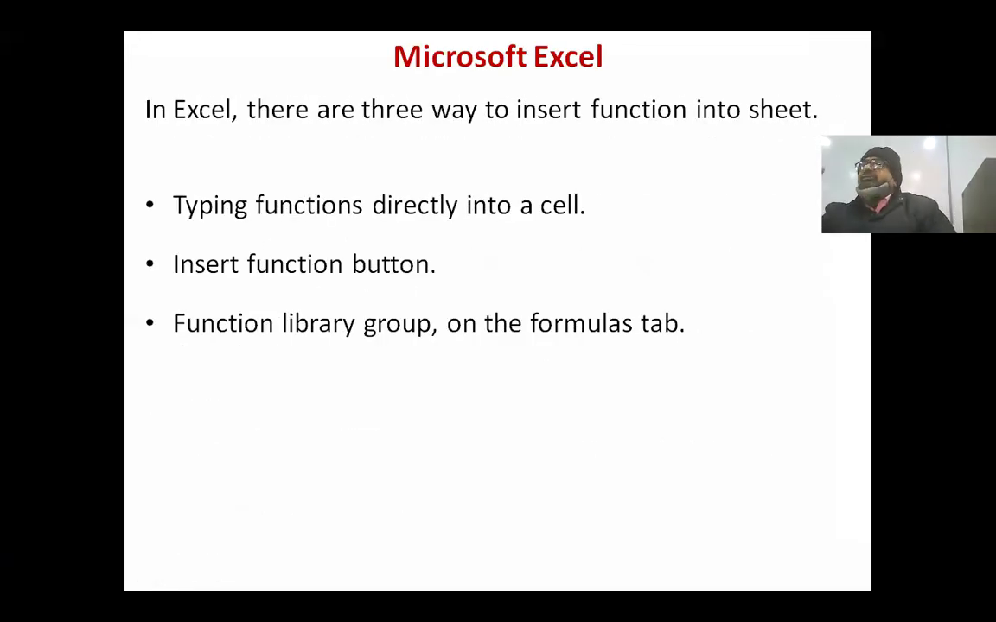
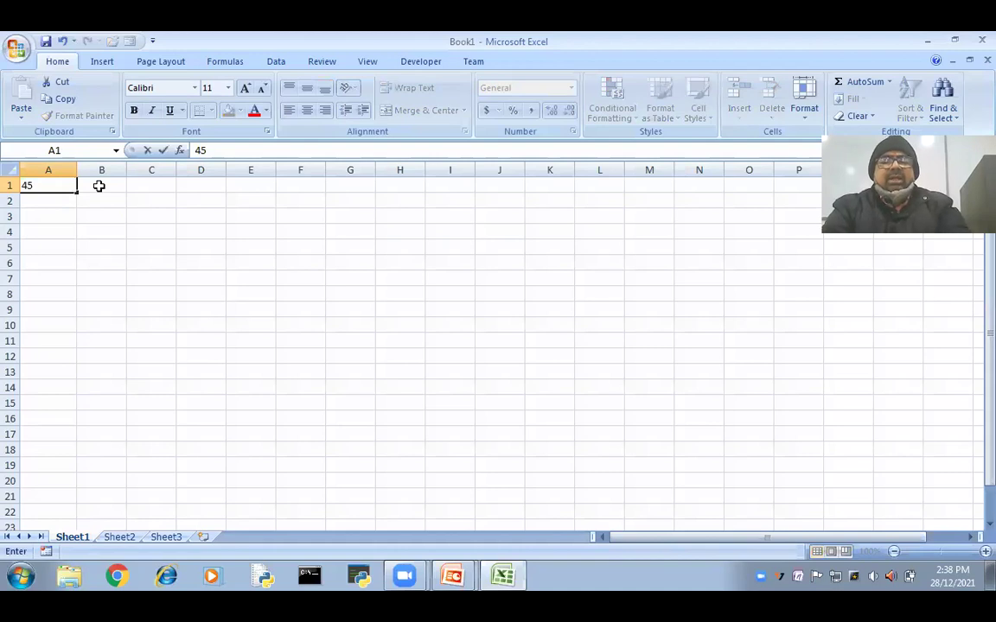
Finish entering 67 in B1 and add the formula =SUM(A1:B1) in C1.
left_click(147, 292)
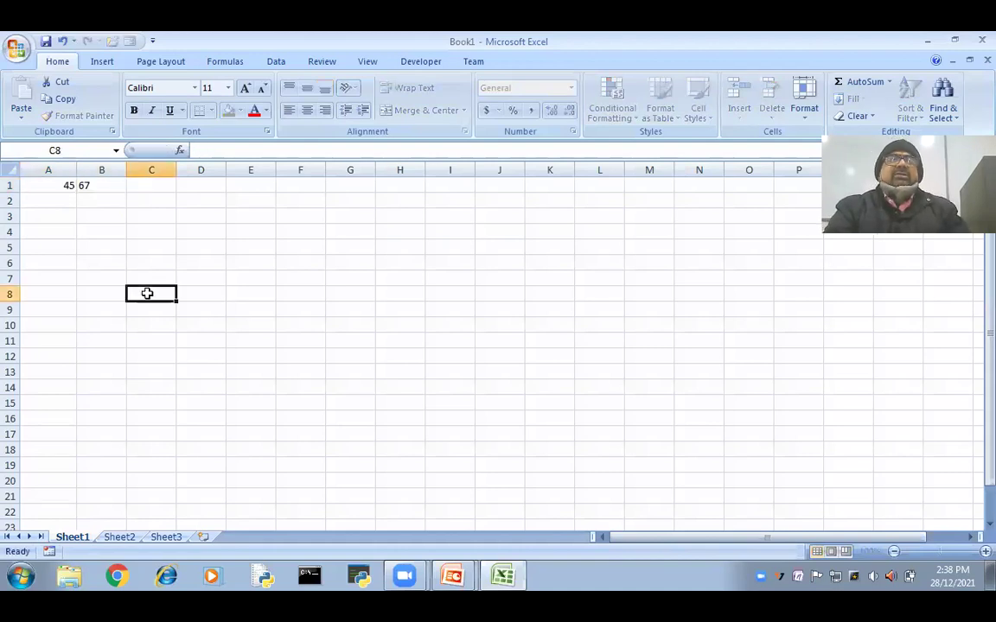
left_click(161, 186)
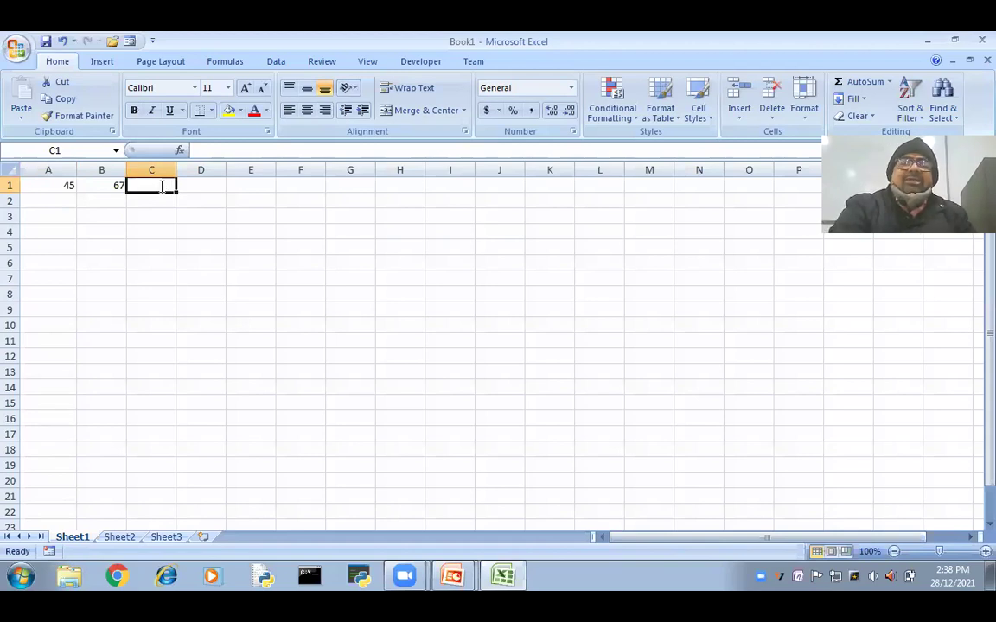
type("=")
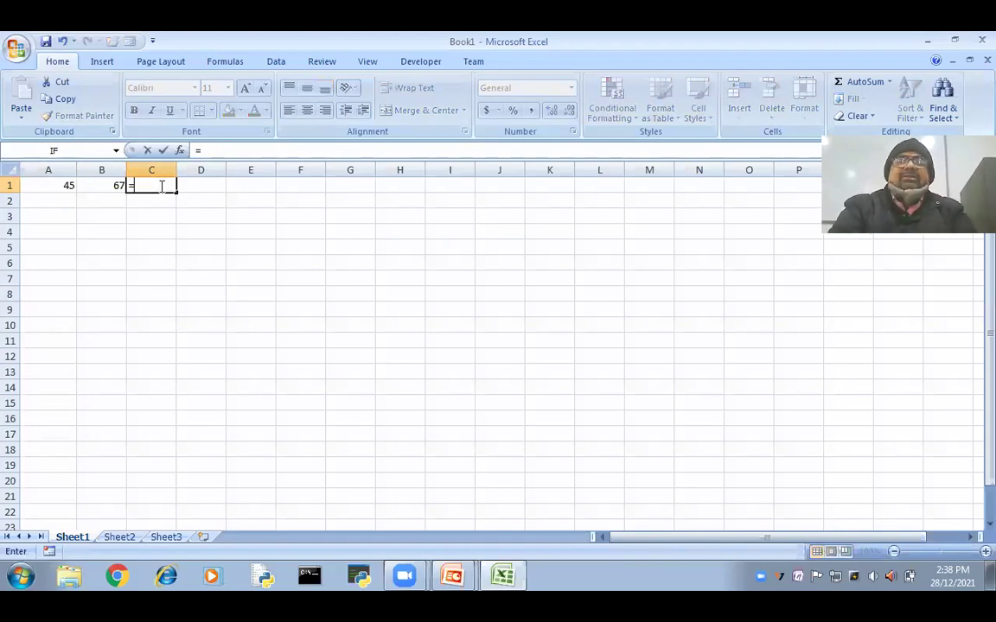
type("SUM(")
left_click(67, 188)
key("shift+Right")
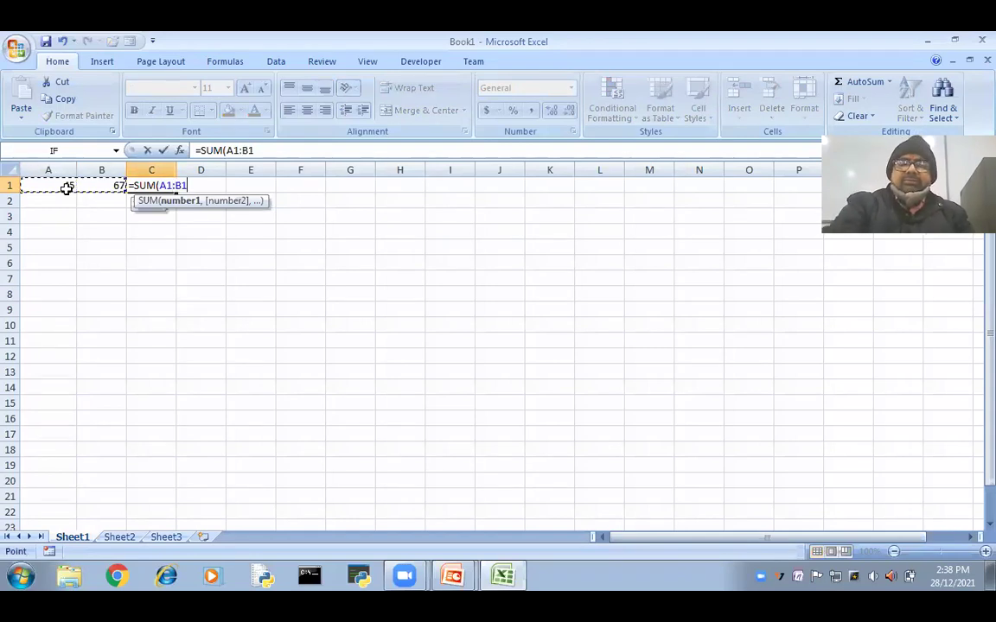
key("Return")
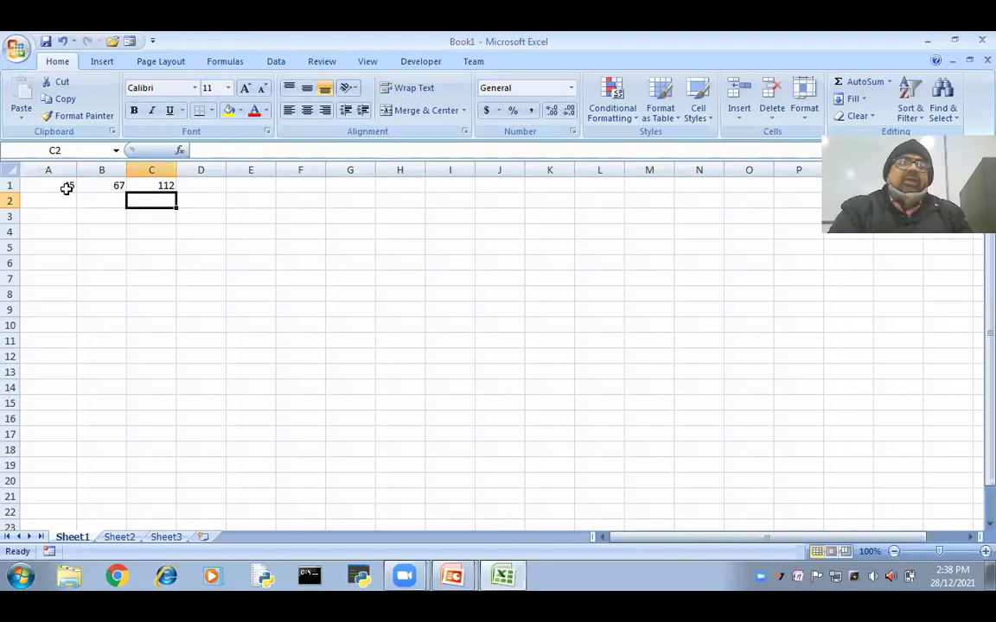
Open Insert Function for cell D1 and look through the Most Recently Used functions.
left_click(198, 187)
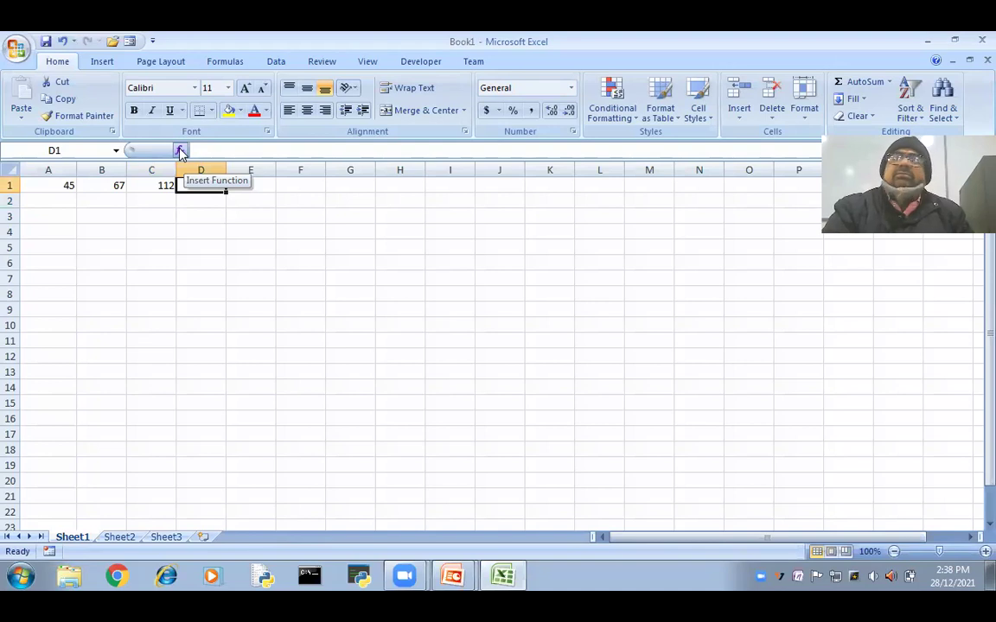
left_click(180, 152)
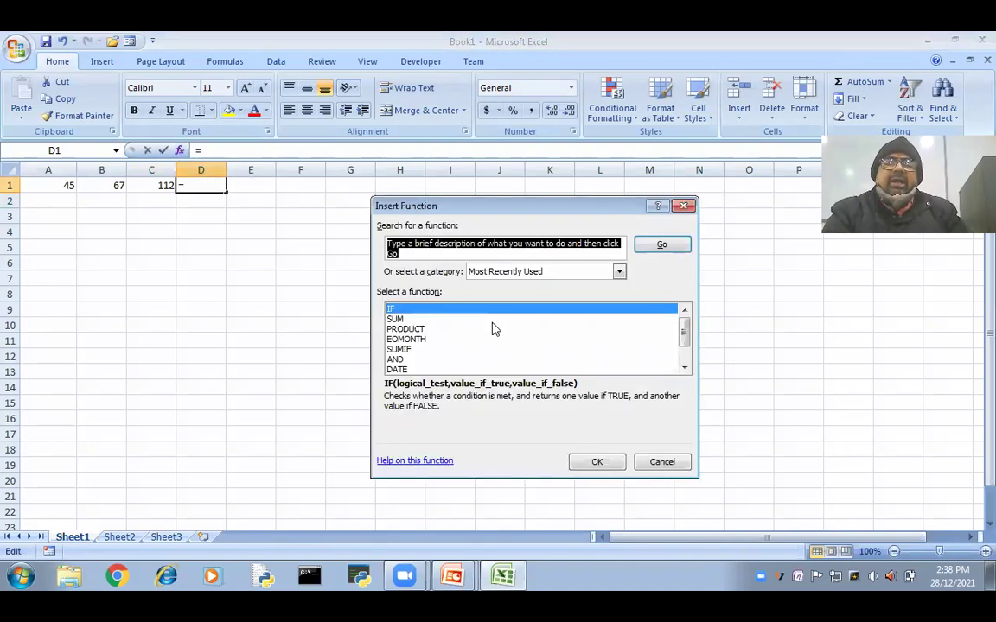
double_click(684, 368)
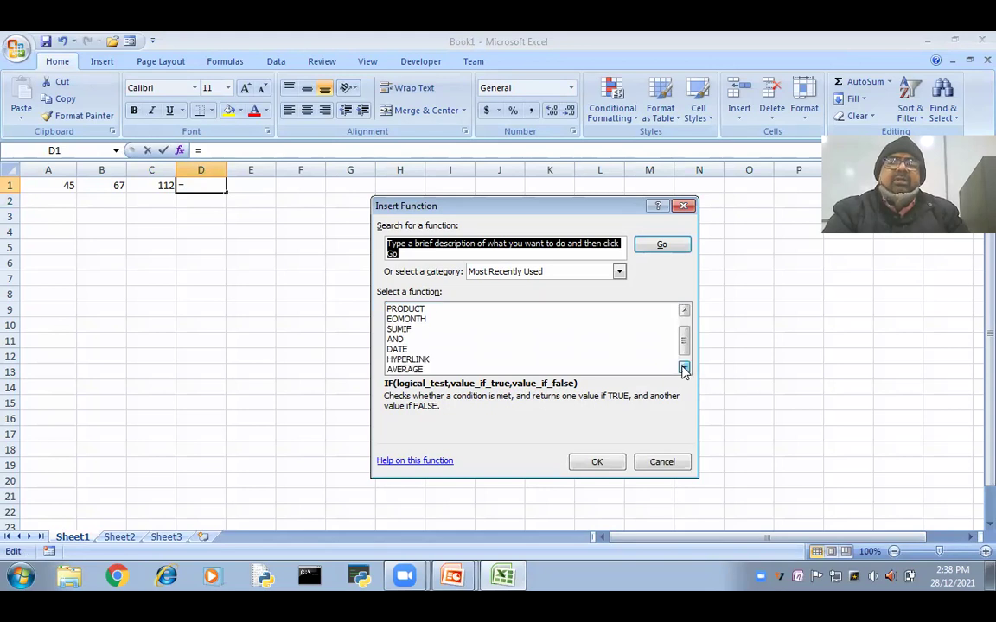
scroll(684, 332, "down", 1)
double_click(684, 311)
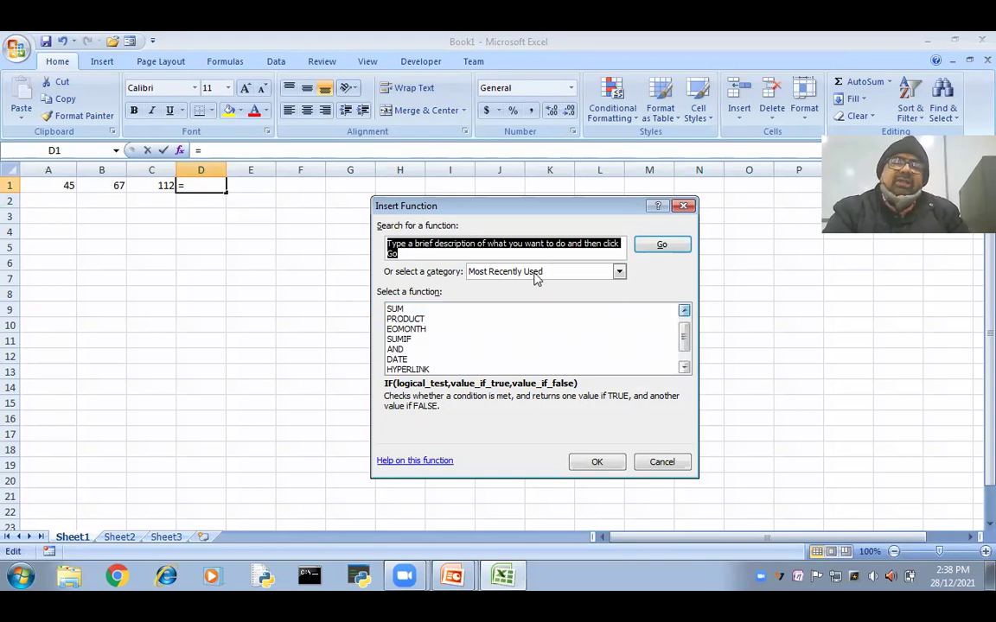
scroll(553, 278, "up", 2)
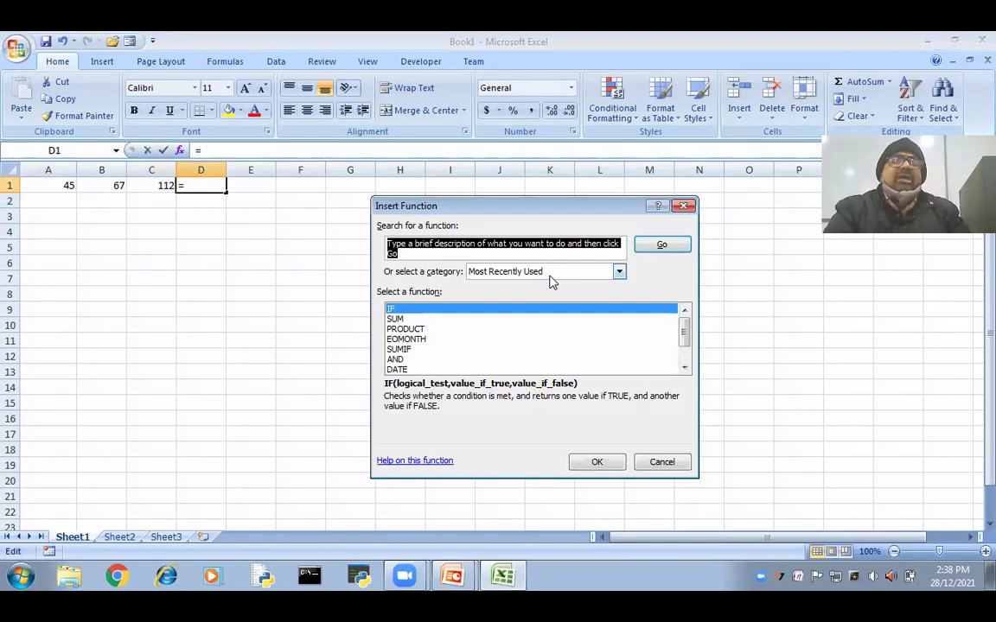
List the functions of the Text category, and browse the alphabetical list of the All category.
left_click(619, 272)
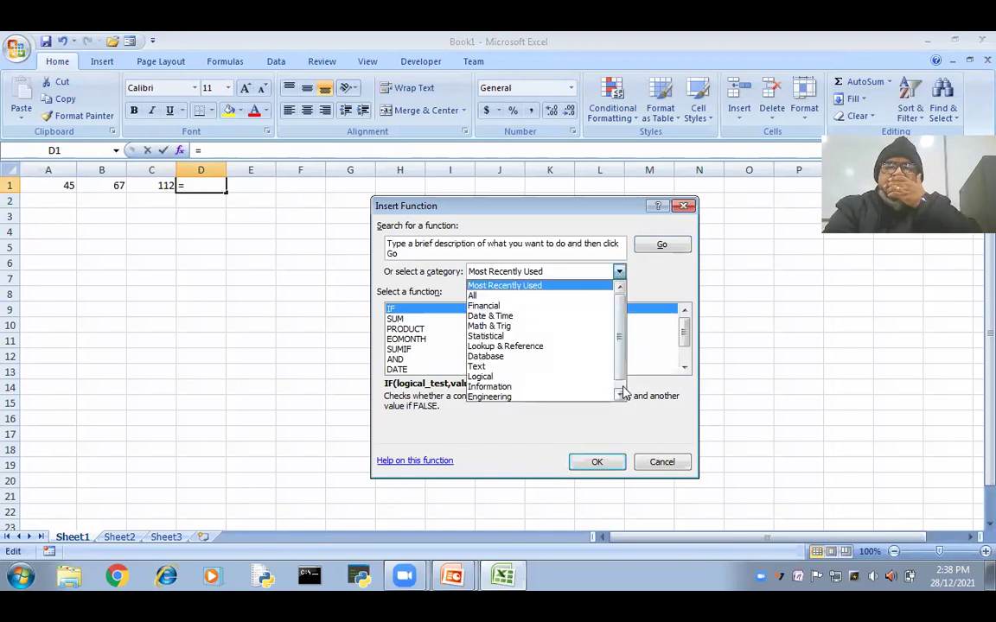
left_click(551, 372)
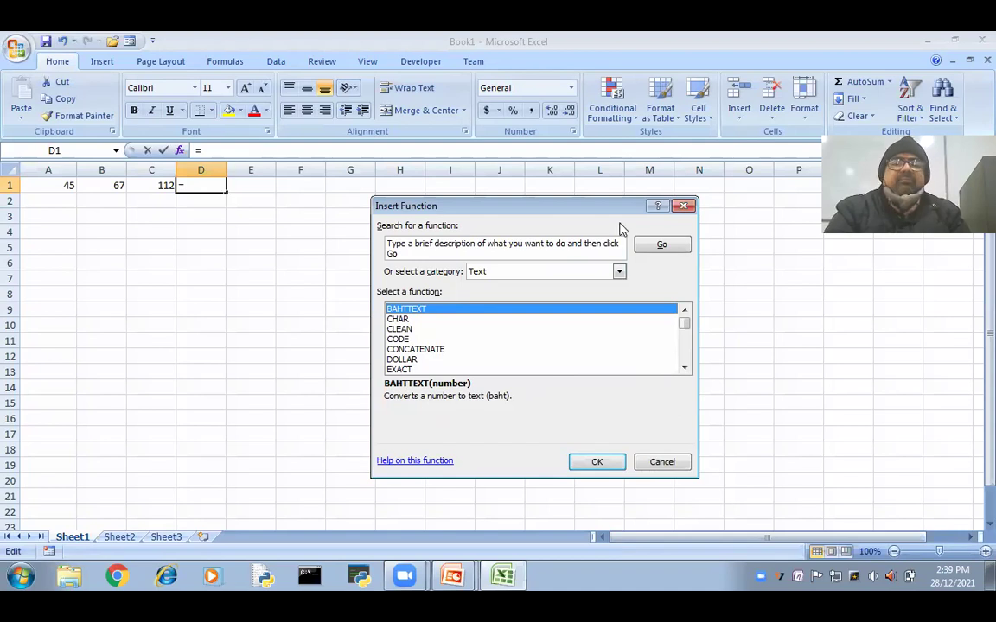
left_click(619, 274)
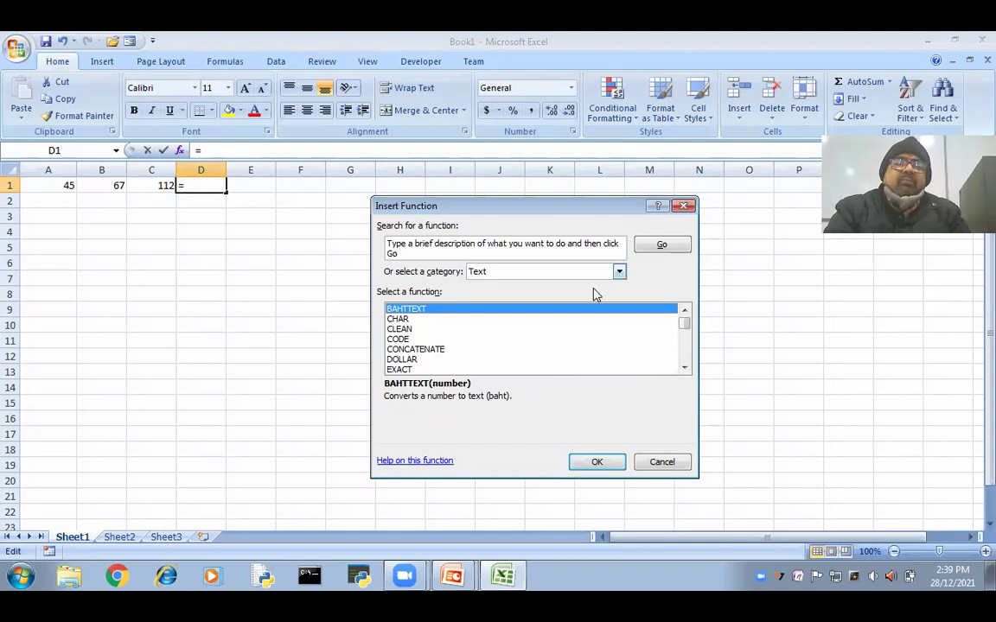
left_click(593, 297)
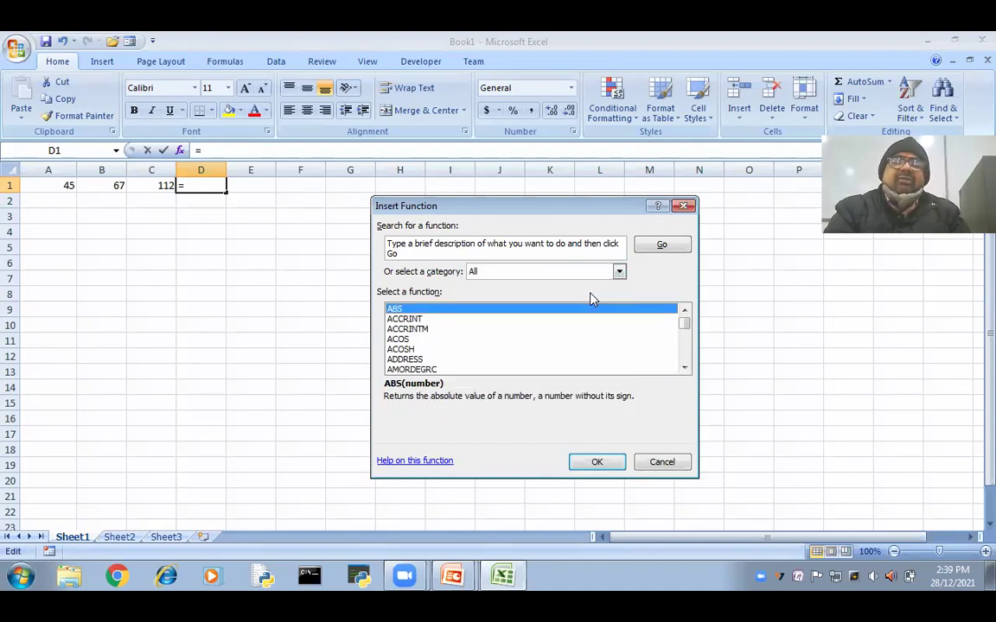
left_click(683, 368)
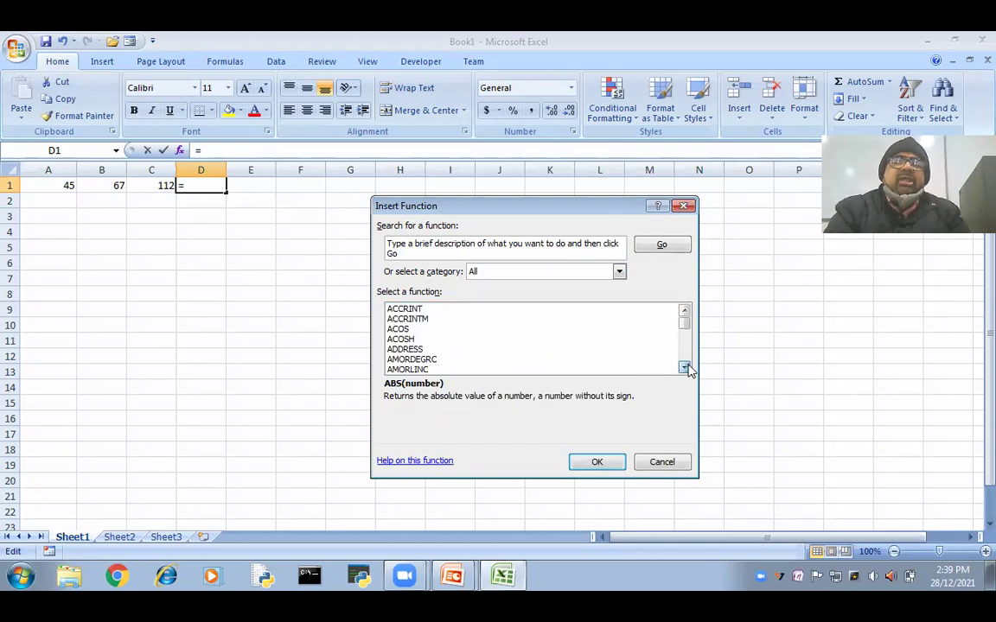
left_click(684, 368)
left_click(684, 368)
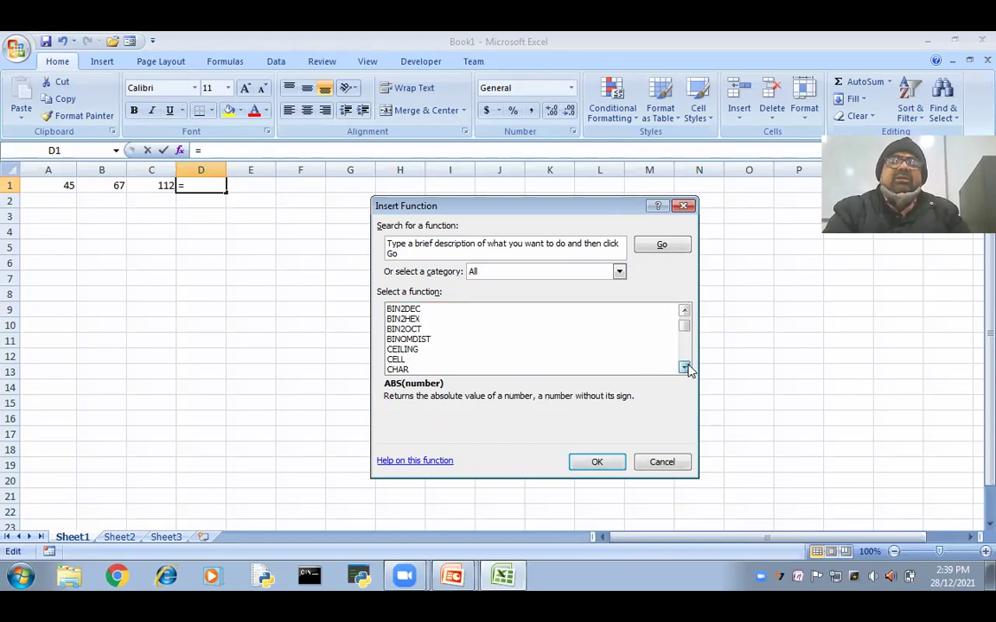
left_click(684, 368)
left_click(684, 368)
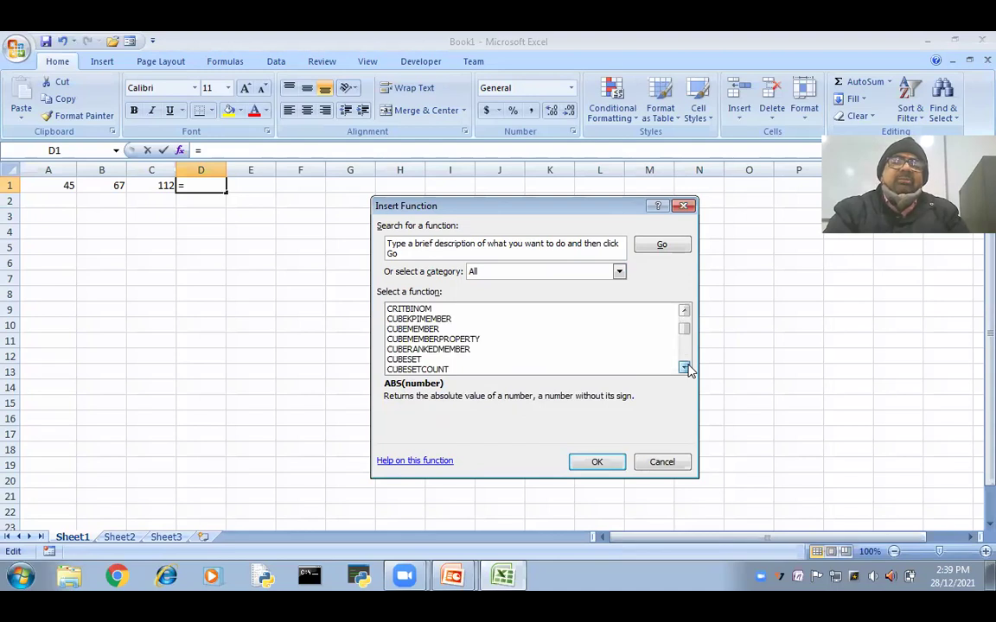
left_click(683, 368)
left_click(684, 368)
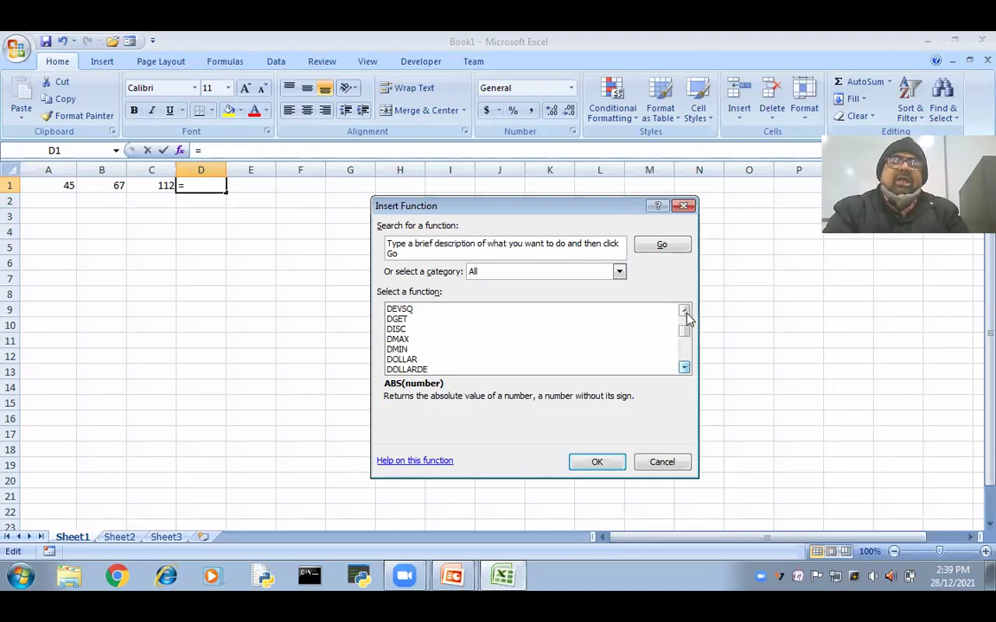
left_click(685, 312)
scroll(685, 320, "up", 4)
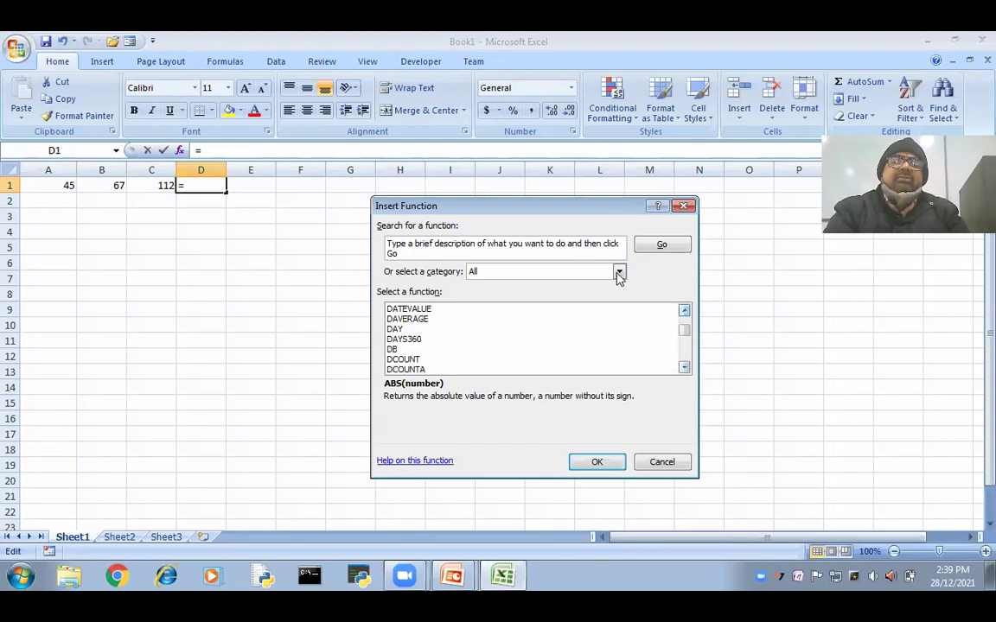
Find SUM in the All category of Insert Function and open its arguments for cell D1.
left_click(618, 271)
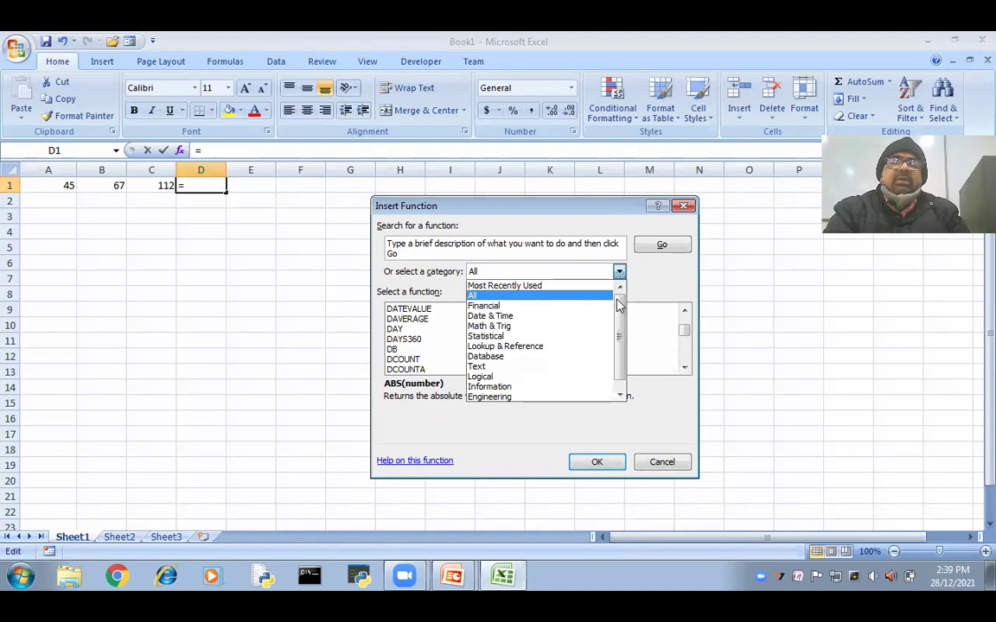
left_click(588, 295)
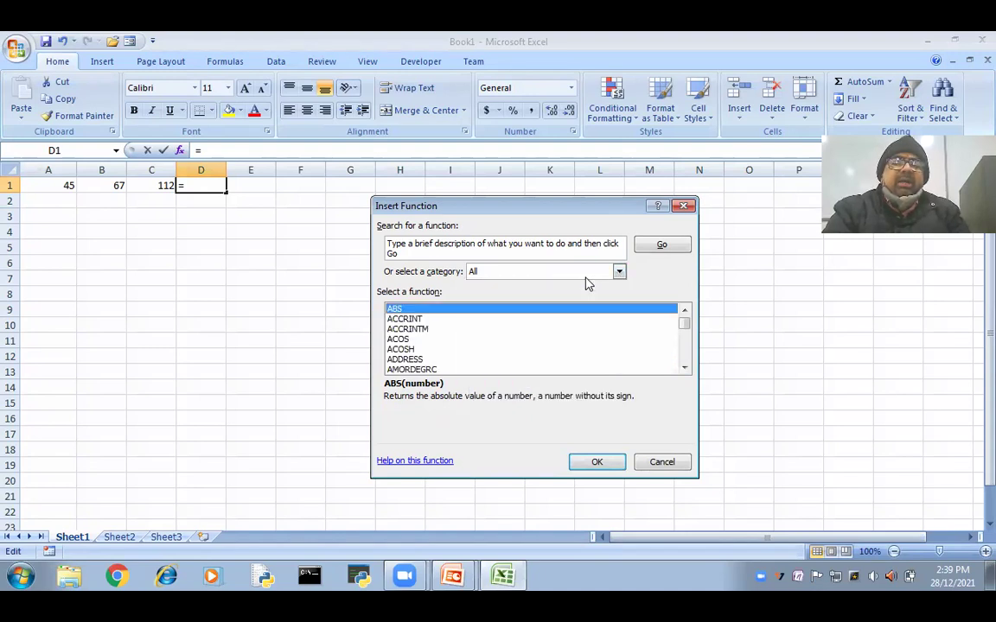
key("s")
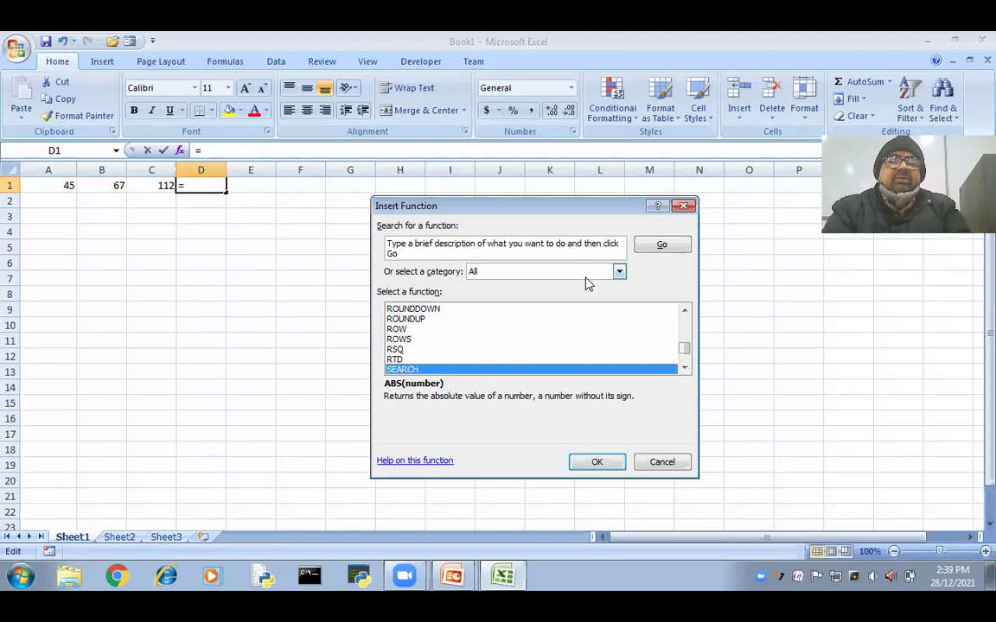
key("s")
key("s")
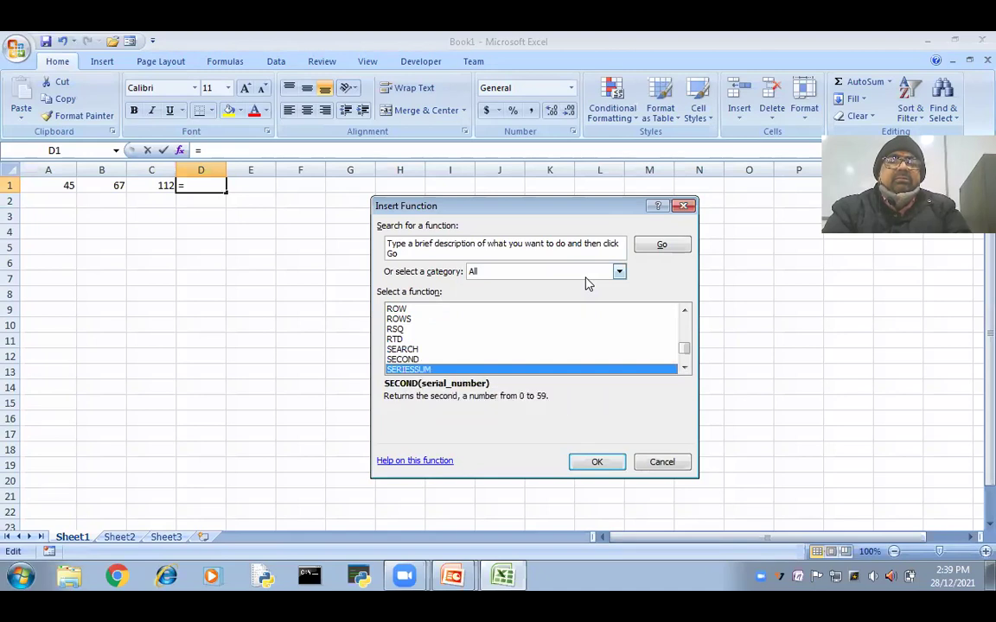
key("s")
key("s")
key("s")
key("s")
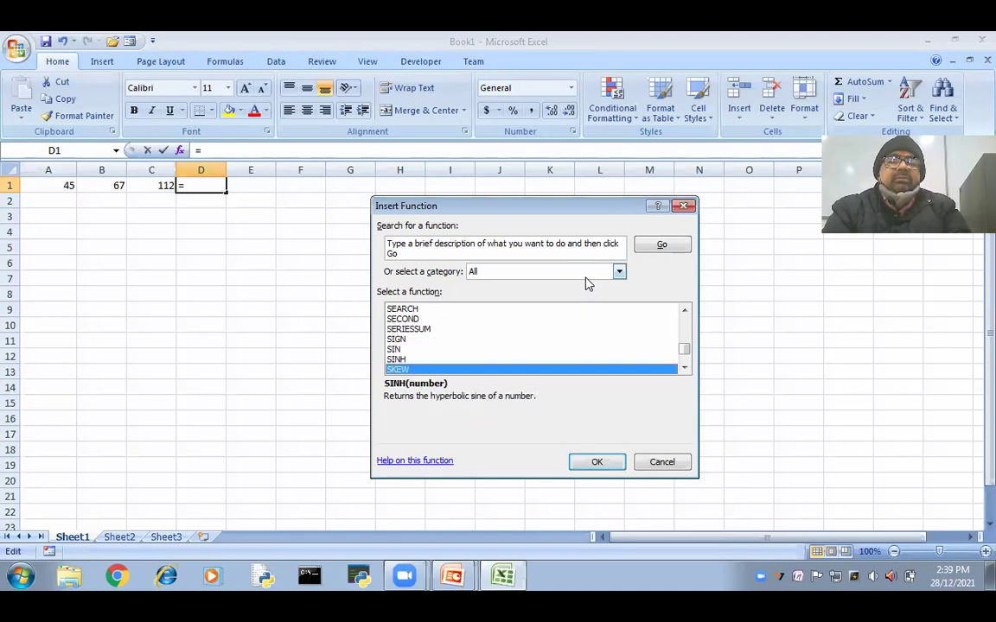
key("s")
key("s")
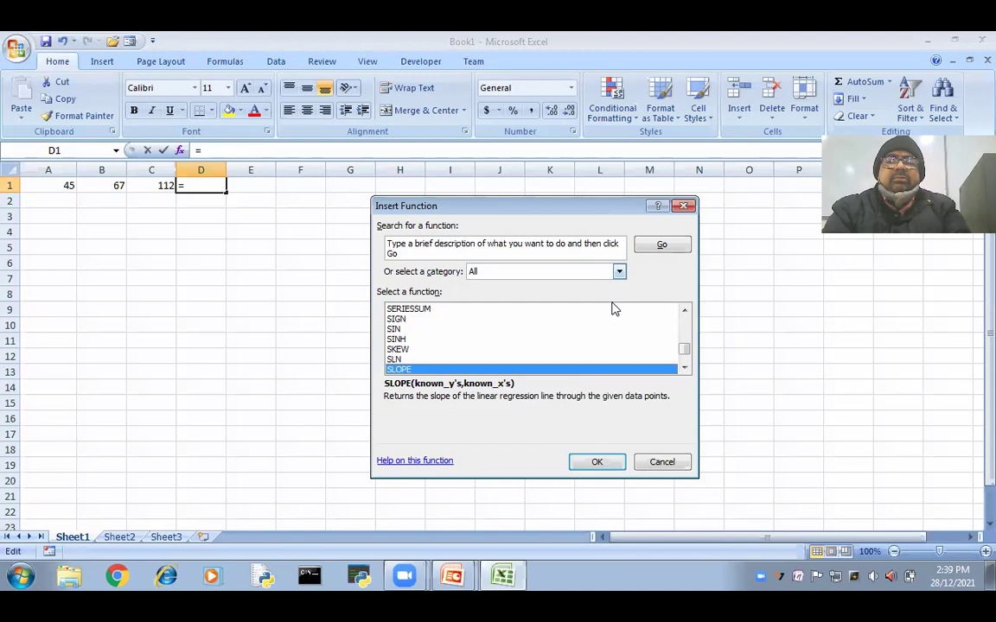
double_click(683, 370)
double_click(683, 370)
double_click(684, 370)
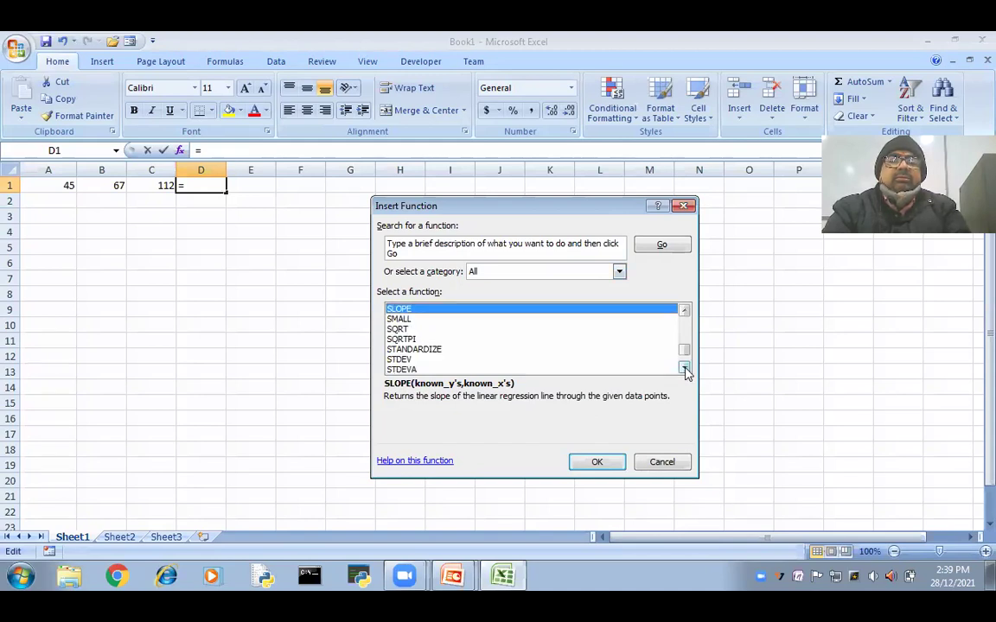
double_click(684, 370)
scroll(518, 342, "down", 2)
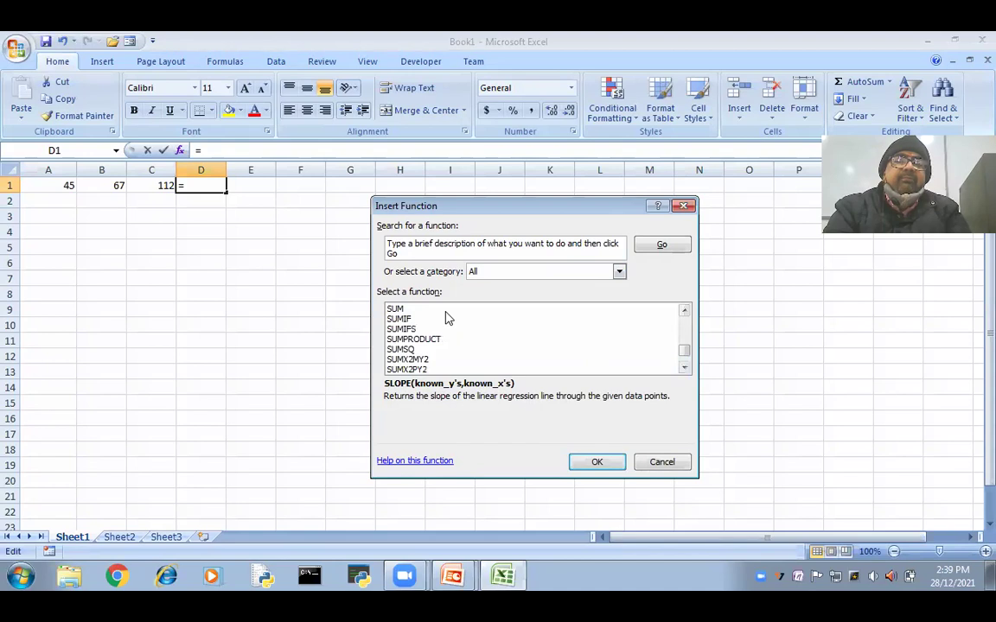
left_click(395, 309)
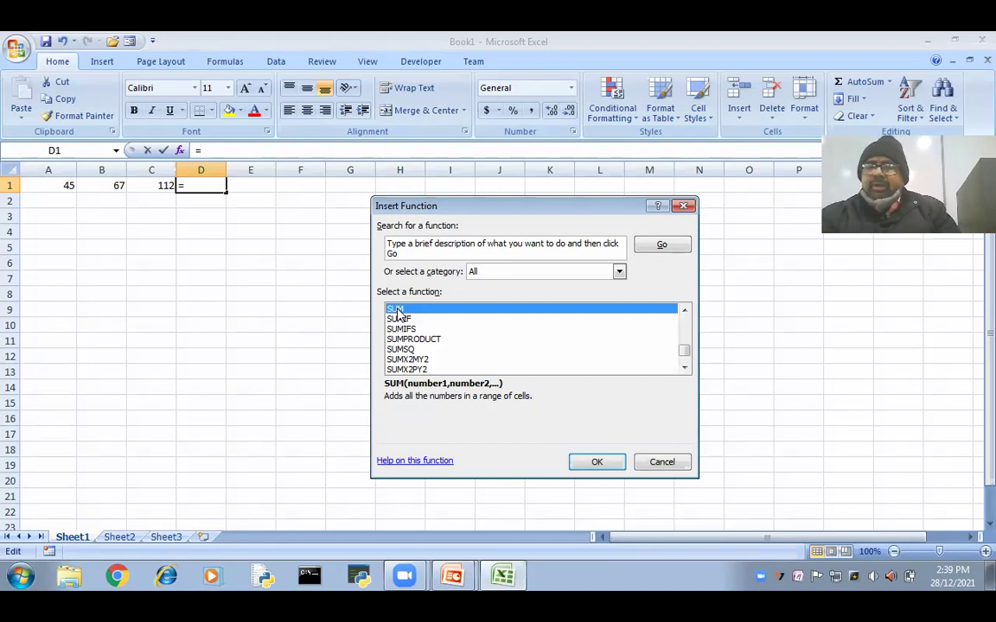
left_click(598, 464)
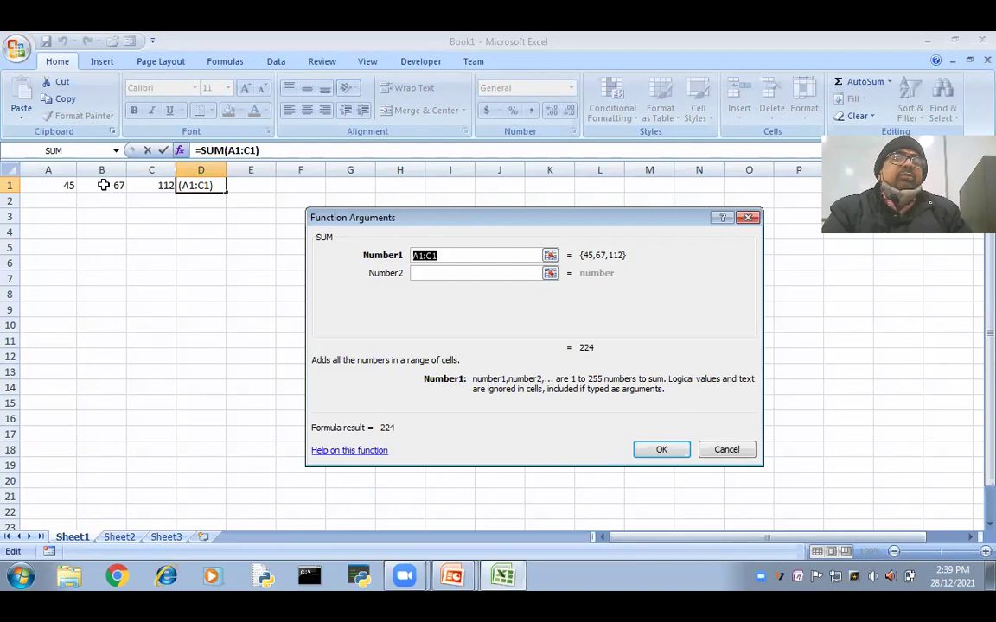
Set the first argument of the SUM function to the range A1:B1.
left_click(461, 255)
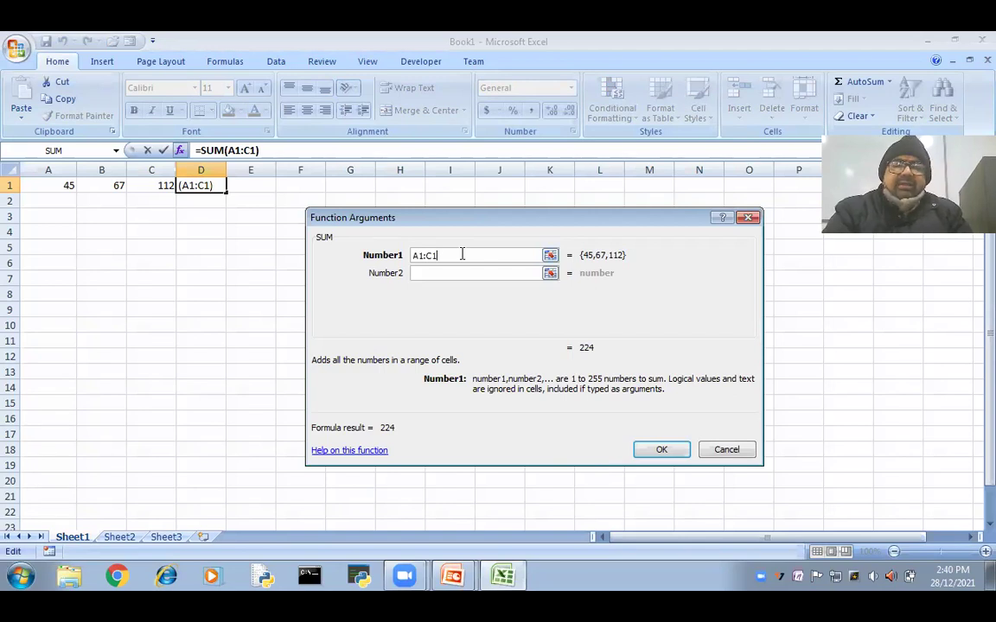
key("BackSpace")
key("BackSpace")
type("B1")
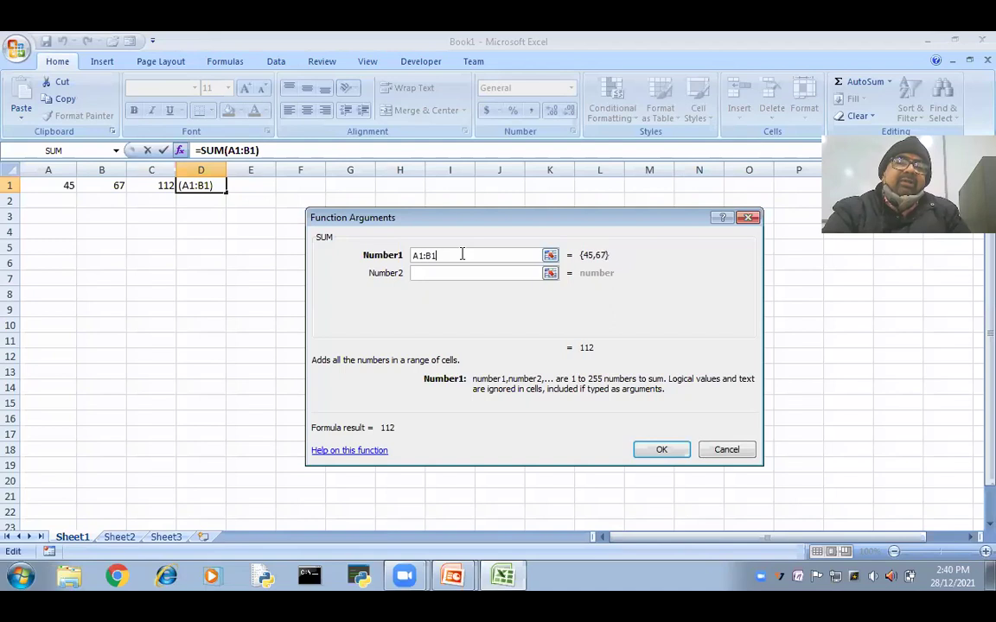
Give SUM the separate arguments A1 and B1, insert the formula in D1, and inspect cells C1 and D1.
key("BackSpace")
key("BackSpace")
key("BackSpace")
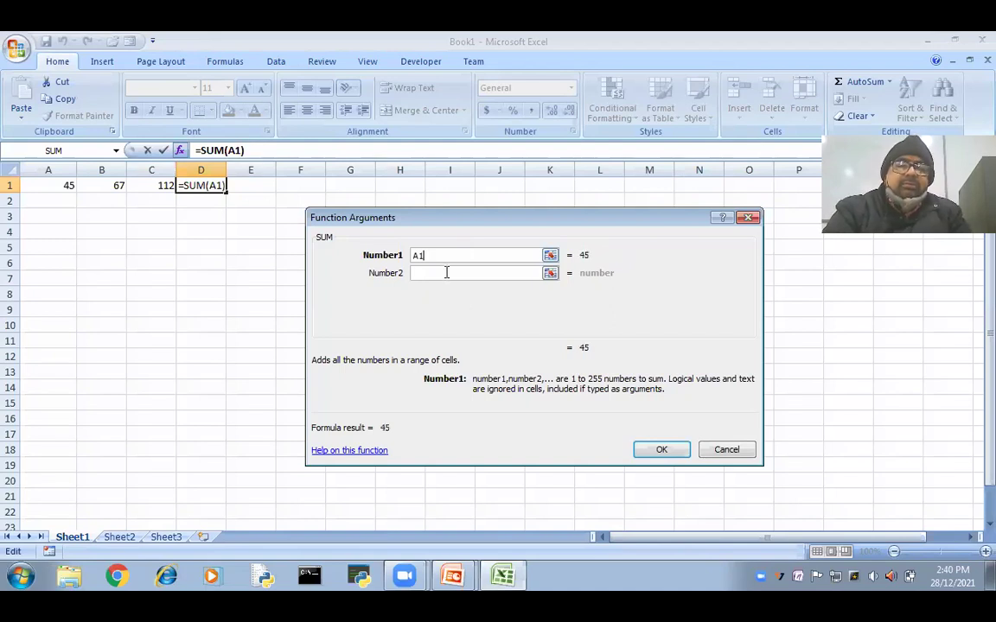
left_click(446, 272)
type("B1")
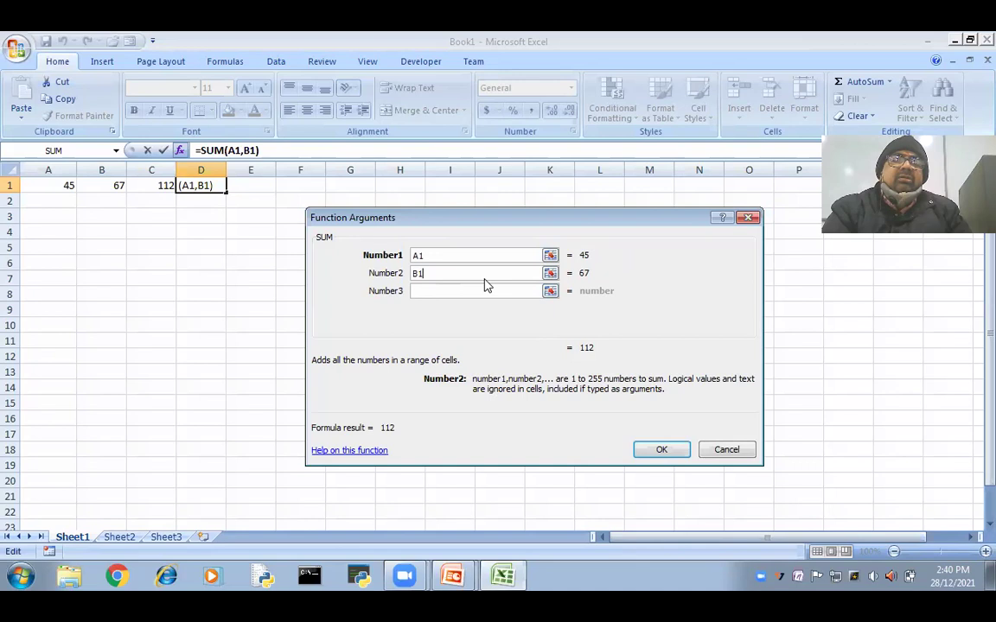
left_click(449, 255)
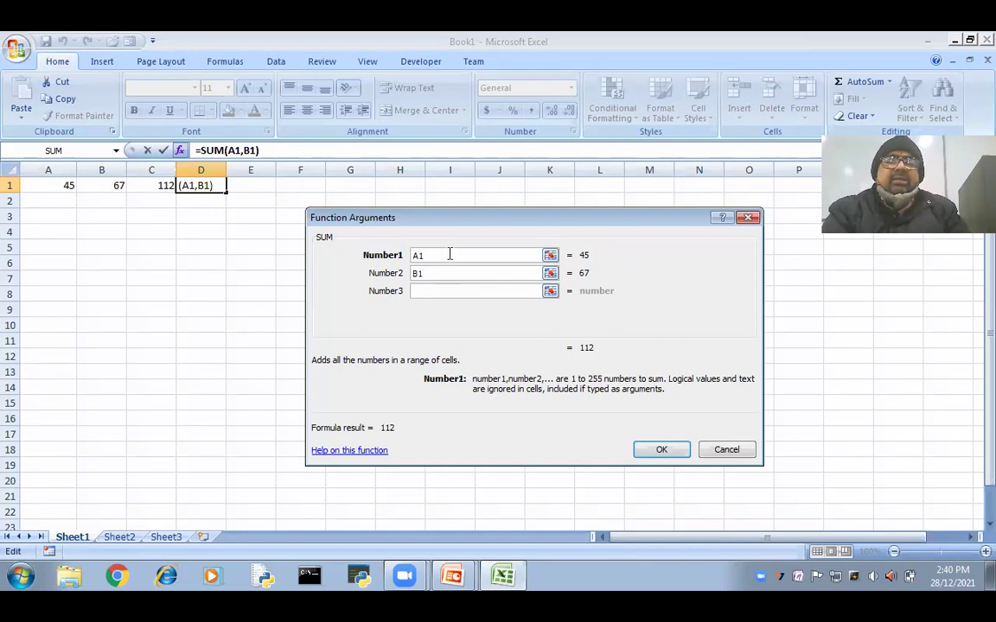
left_click(650, 450)
left_click(649, 449)
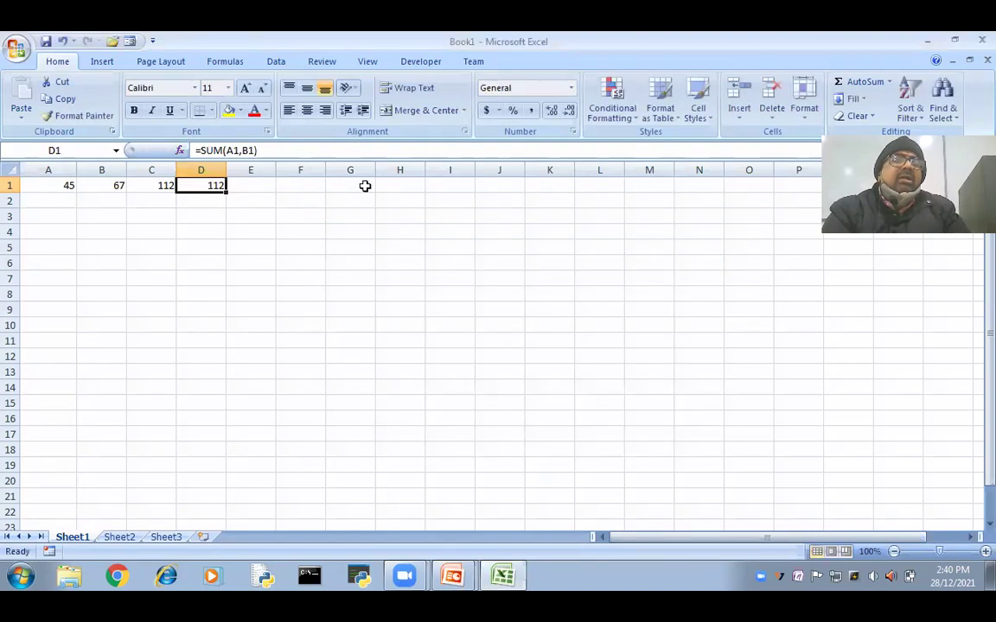
left_click(172, 186)
left_click(195, 187)
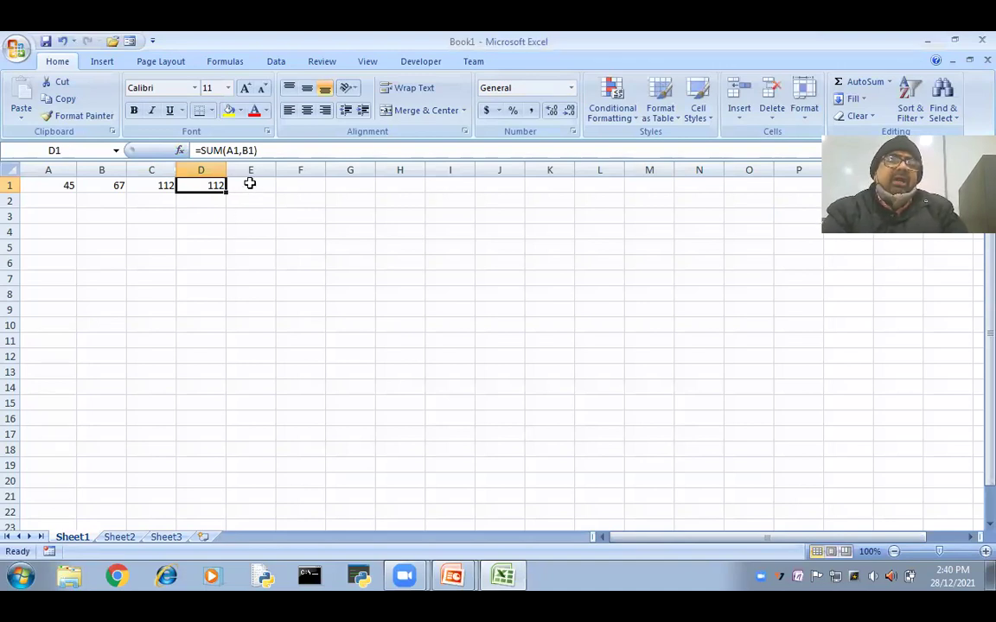
With E1 selected, examine the Function Library lists, including AutoSum, Recently Used, Financial, Logical, Text, Math & Trig and More Functions.
left_click(249, 184)
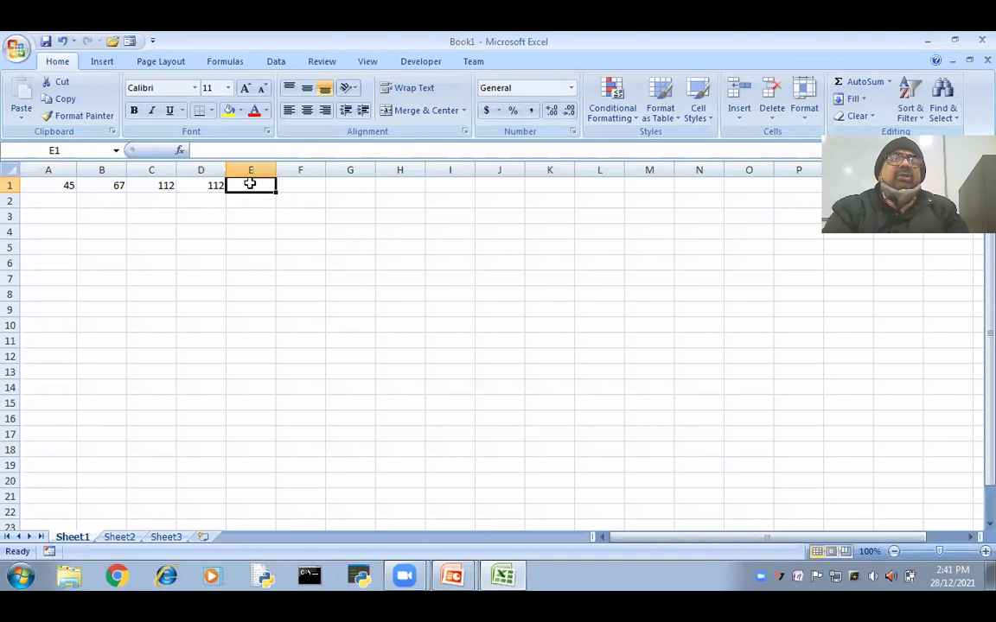
left_click(226, 62)
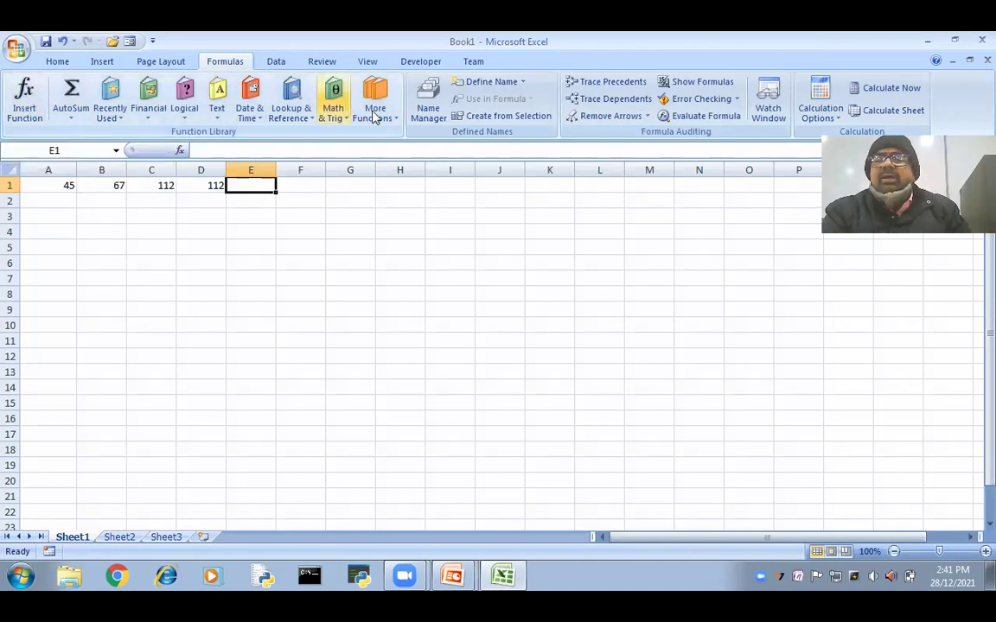
left_click(73, 117)
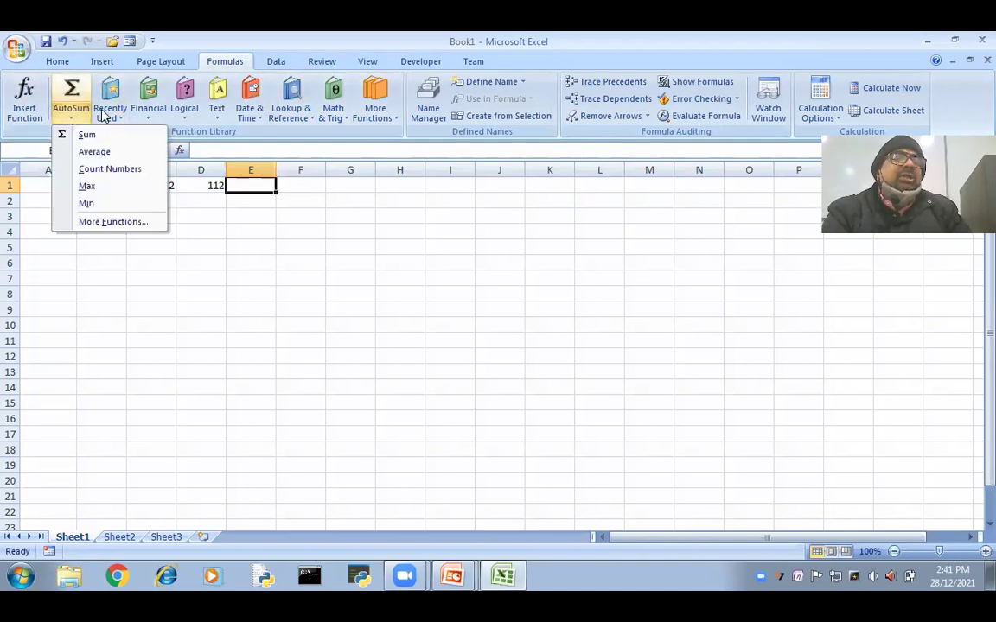
left_click(106, 117)
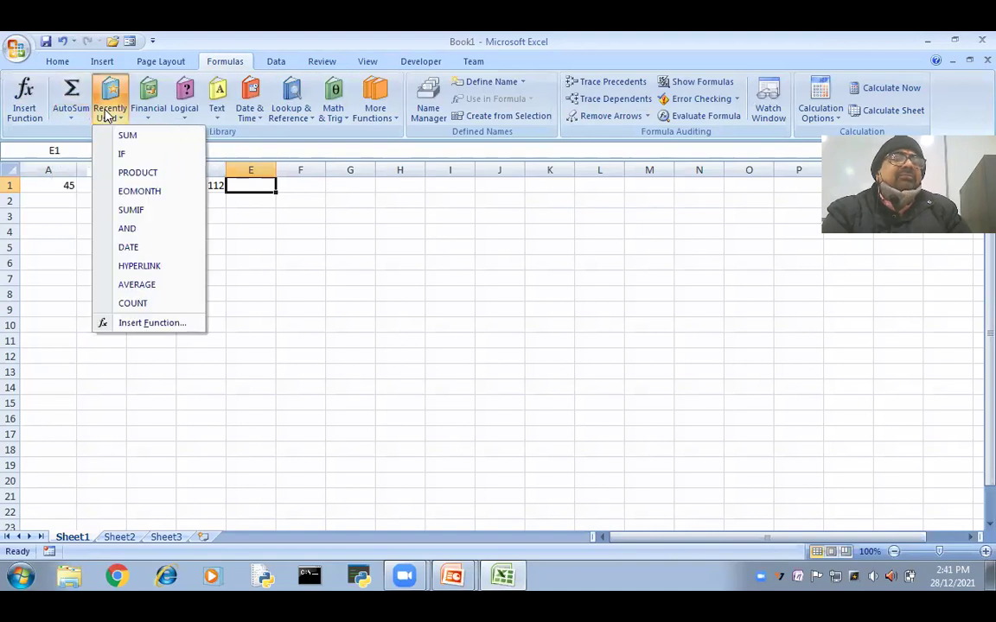
left_click(152, 110)
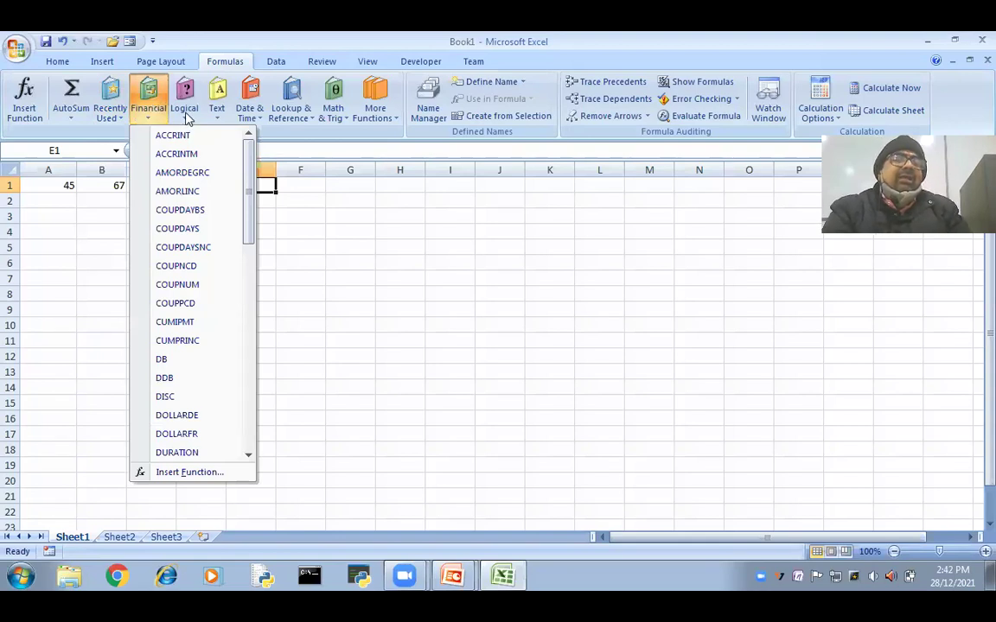
left_click(186, 114)
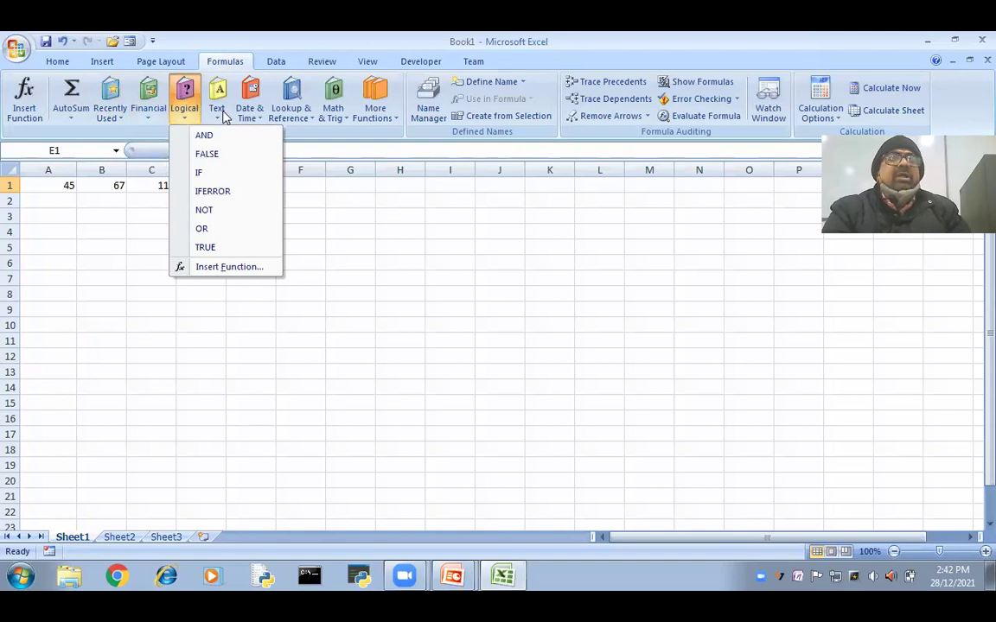
left_click(216, 112)
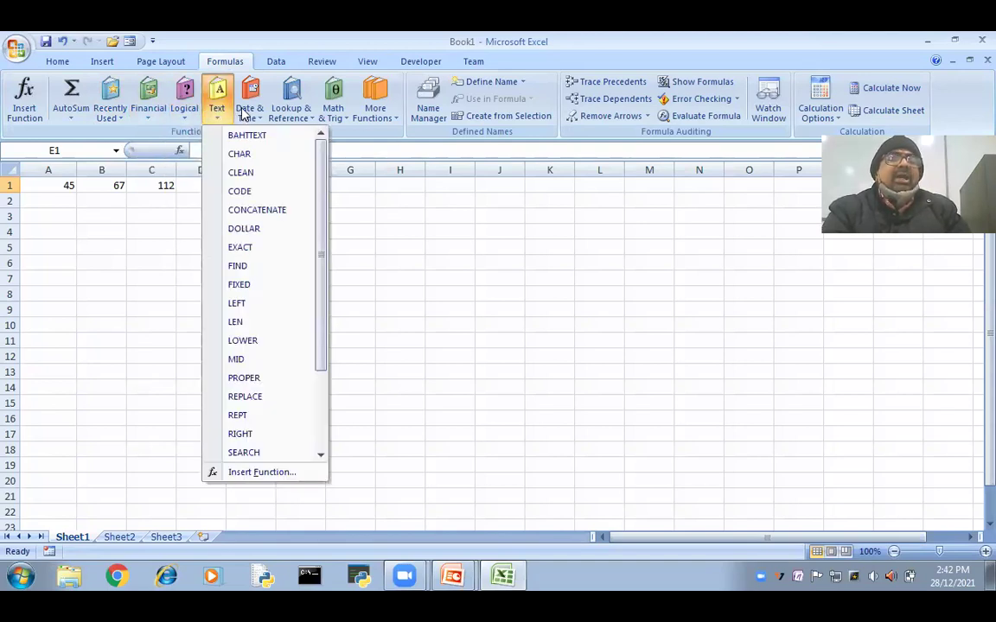
left_click(289, 104)
left_click(329, 102)
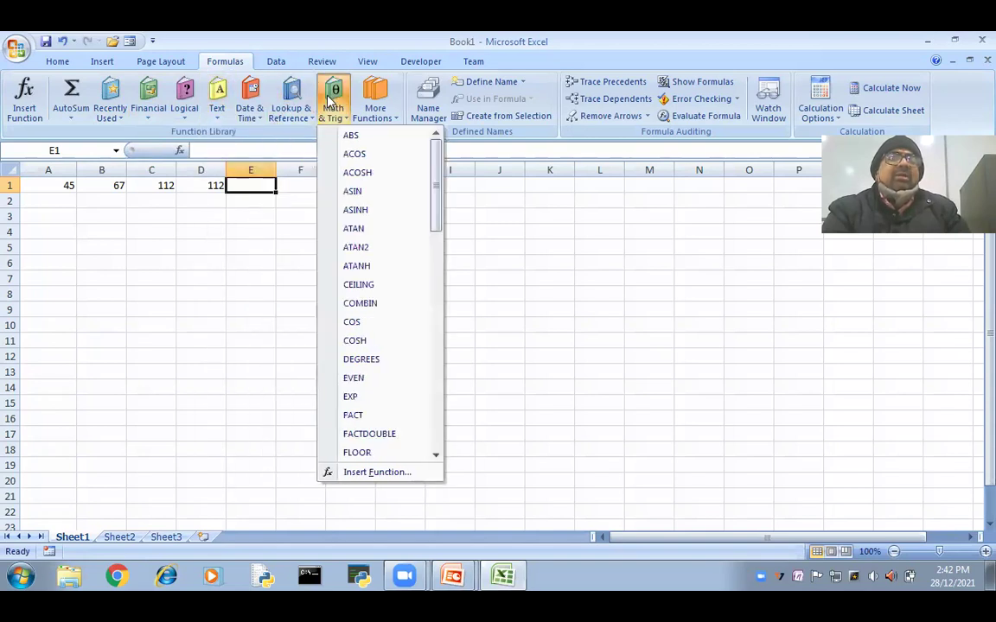
left_click(370, 102)
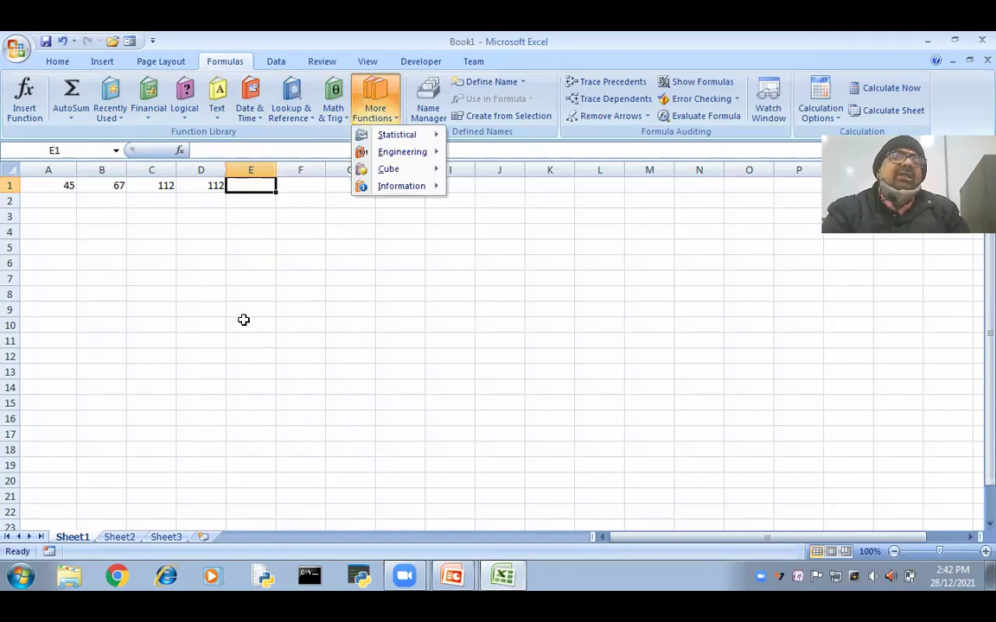
left_click(247, 186)
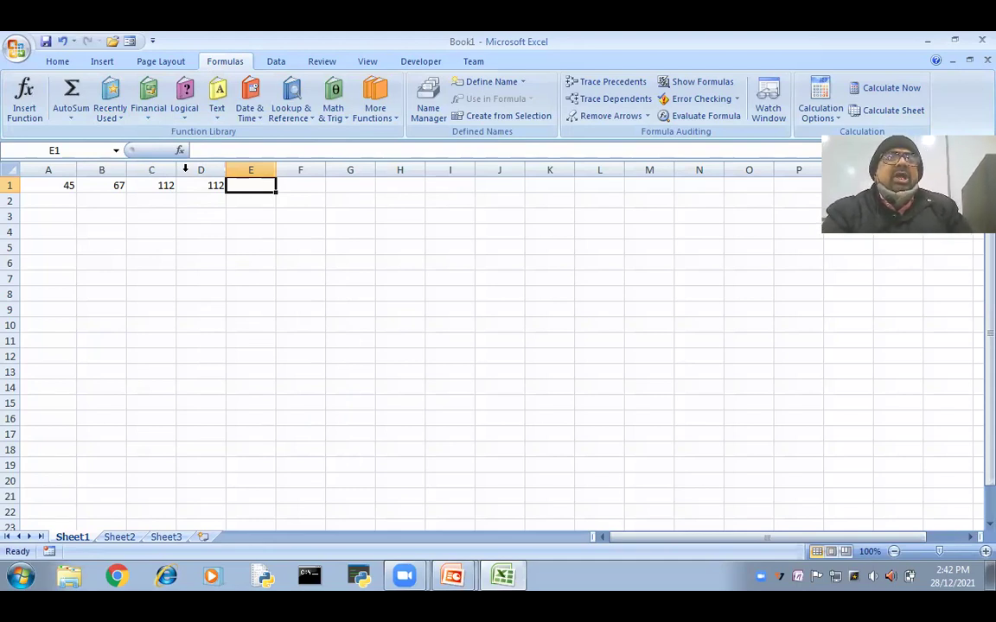
Insert SUM from the recently used functions into E1 with A1:B1 as its first argument.
left_click(111, 90)
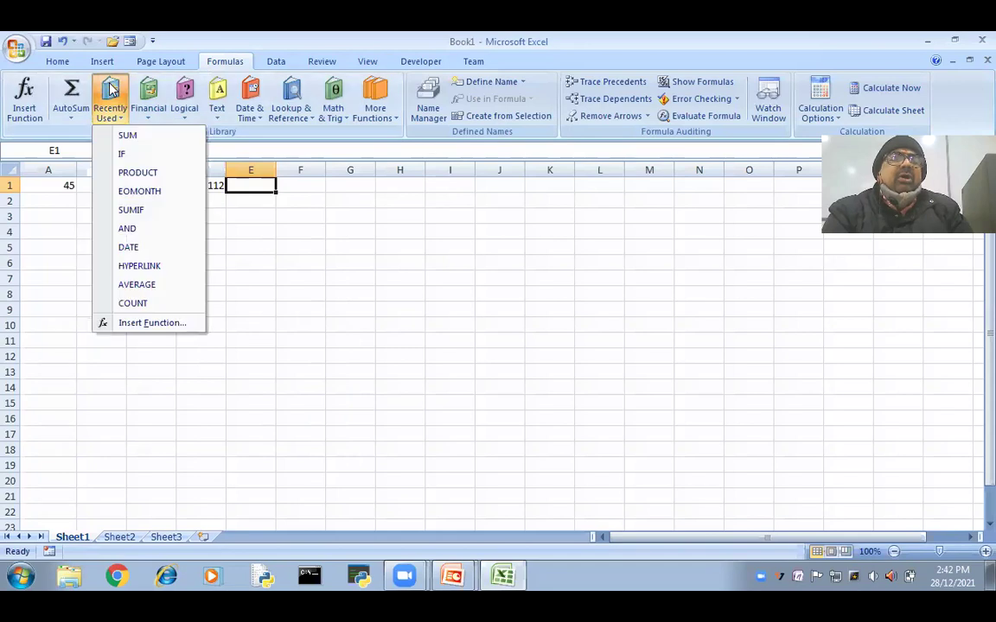
left_click(127, 137)
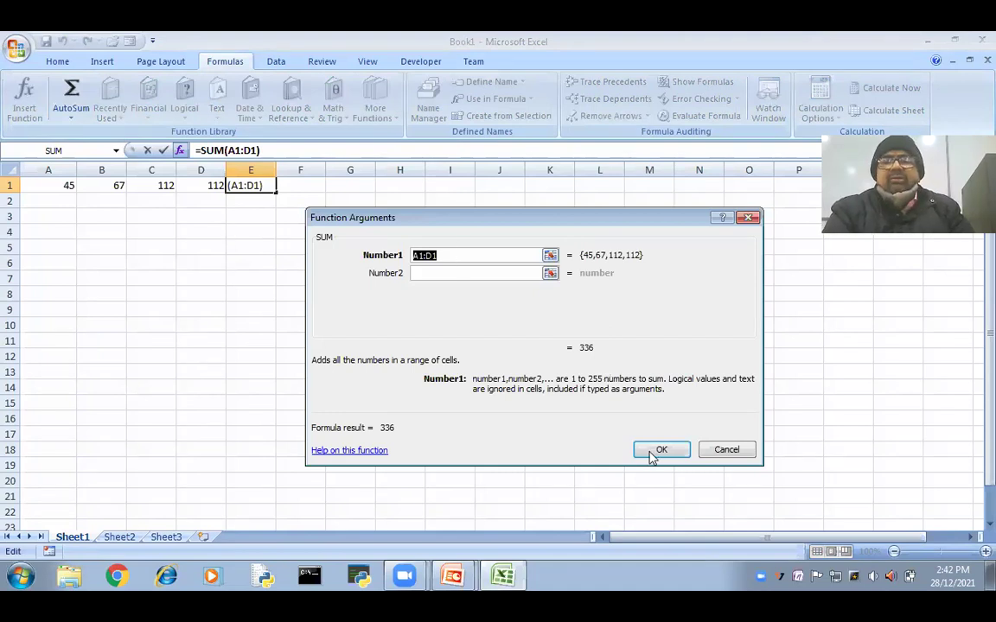
left_click(461, 254)
key("BackSpace")
key("BackSpace")
type("B1")
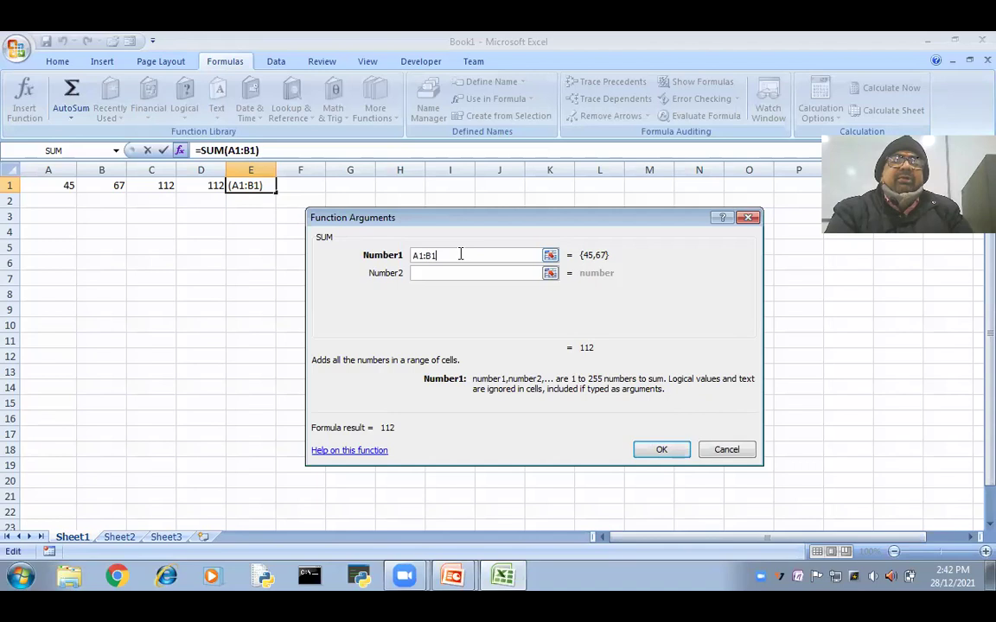
left_click(659, 451)
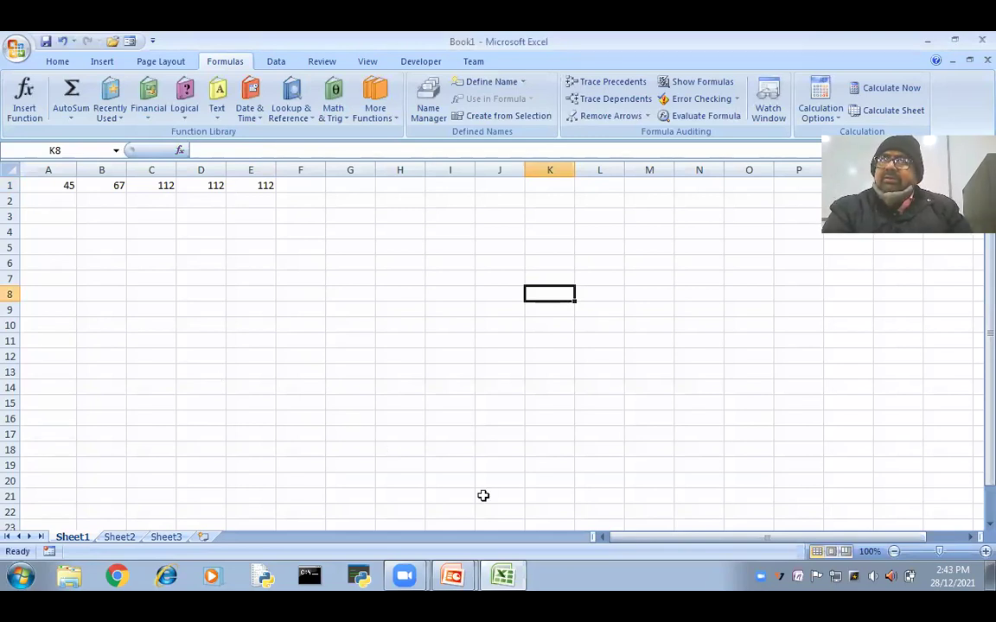
Switch to the PowerPoint slide show at the slide on three ways to insert a function.
left_click(452, 576)
left_click(452, 540)
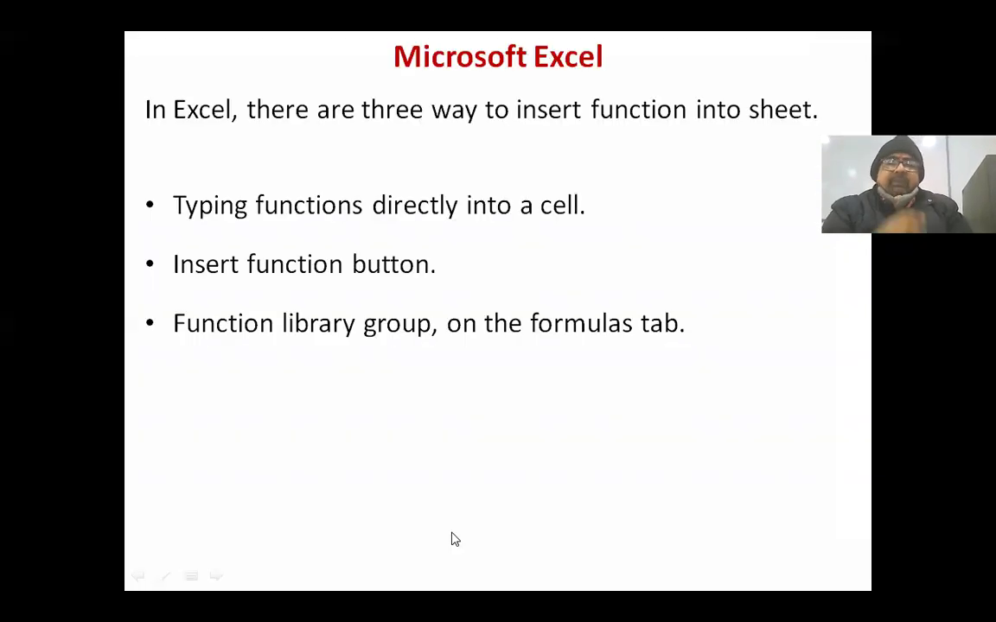
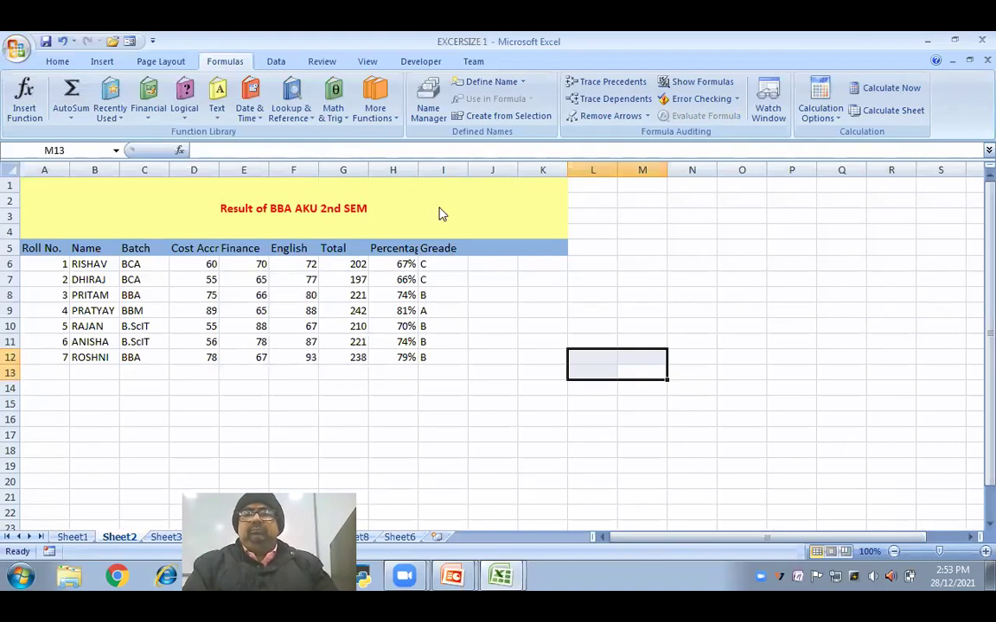
Select the Cost Accnt heading of the result table on Sheet2 of the EXCERSIZE 1 workbook.
left_click(455, 397)
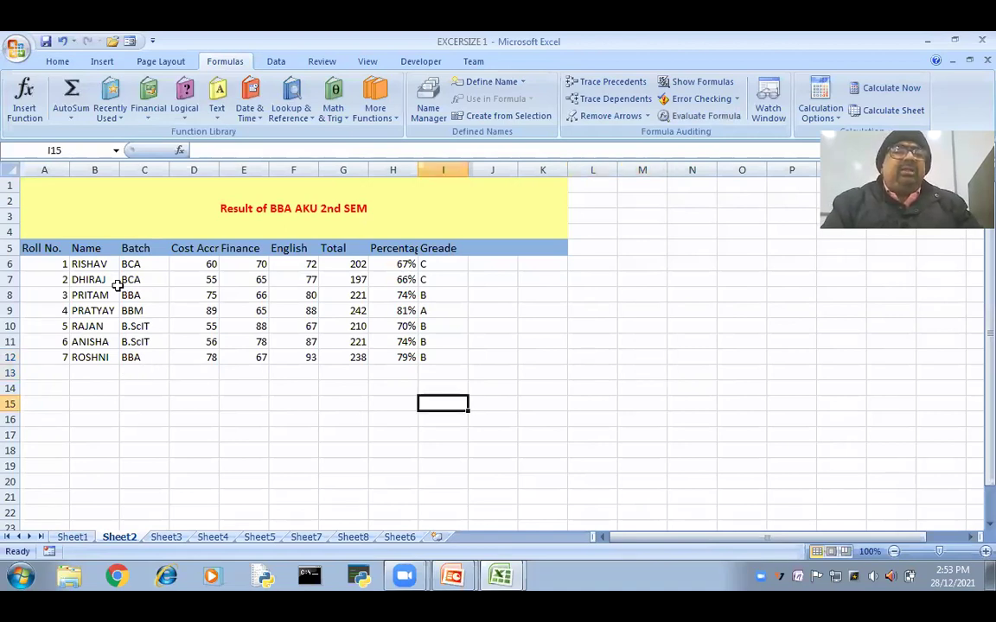
left_click(198, 250)
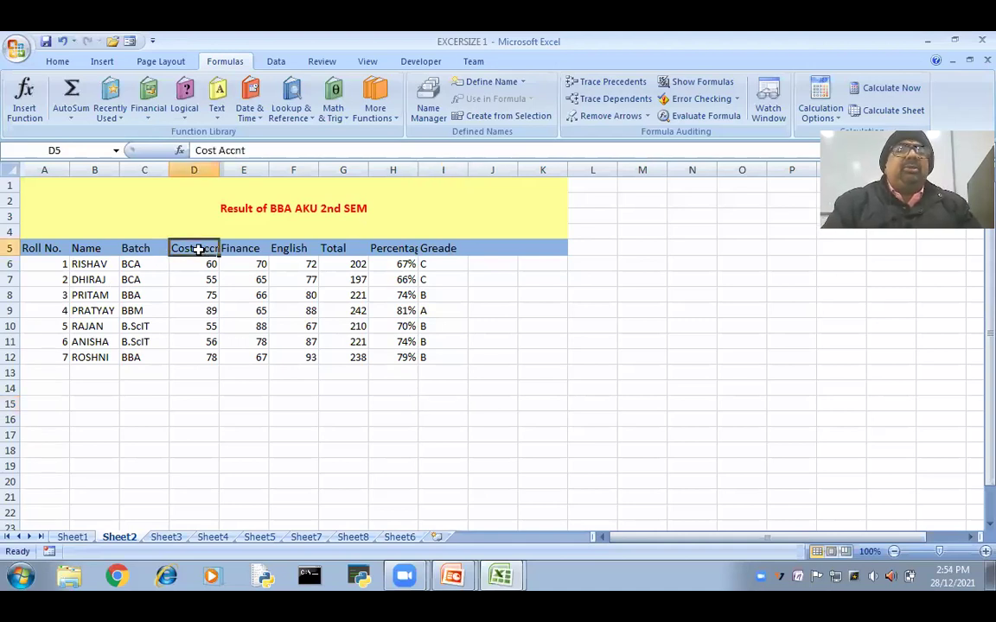
Change the merged title above the result table to "Result of BCA AKU 2nd SEM".
left_click(280, 208)
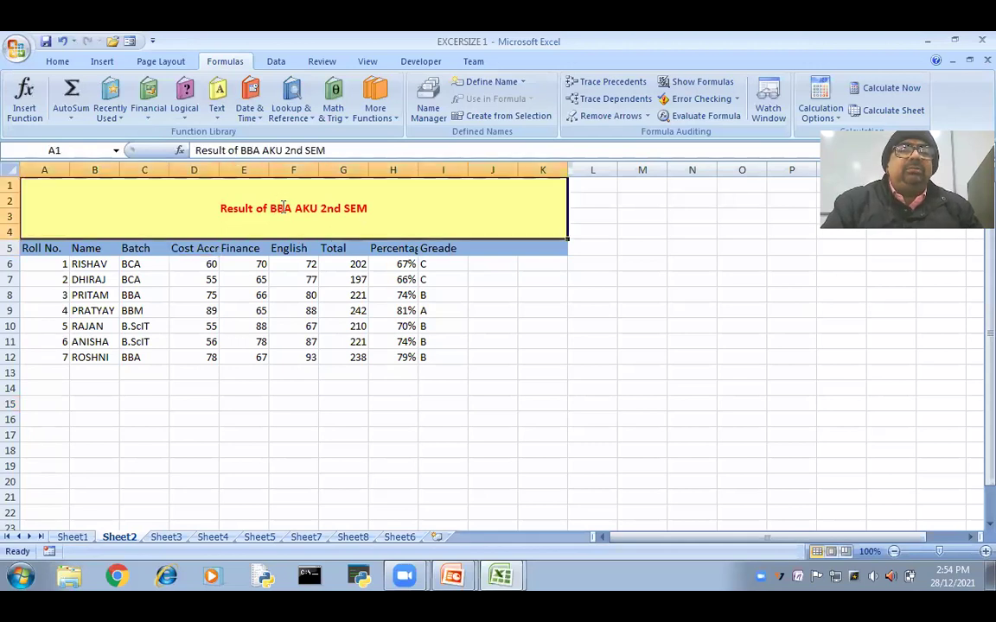
double_click(283, 208)
key("BackSpace")
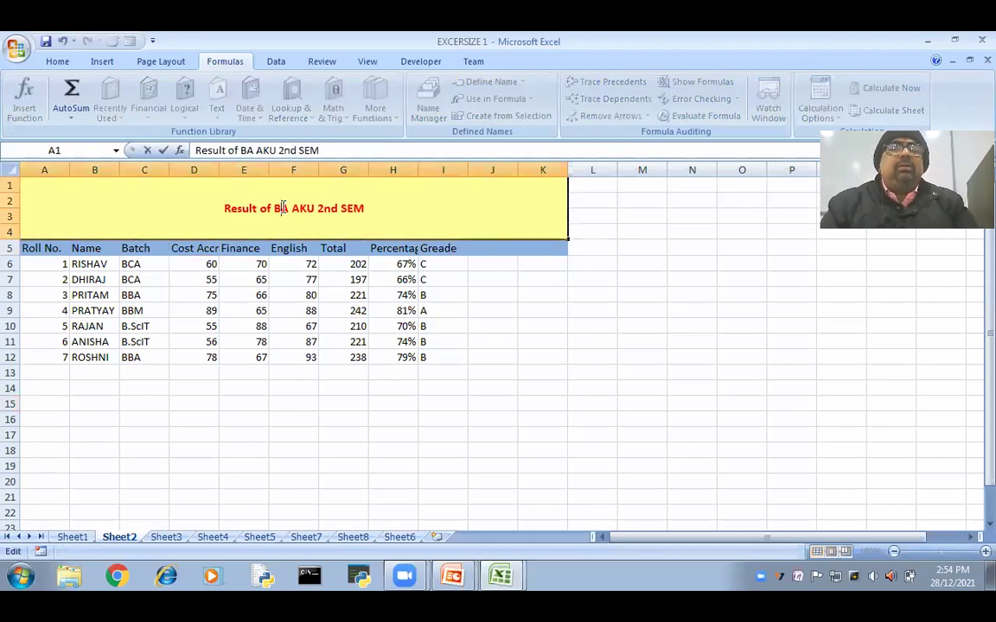
type("C")
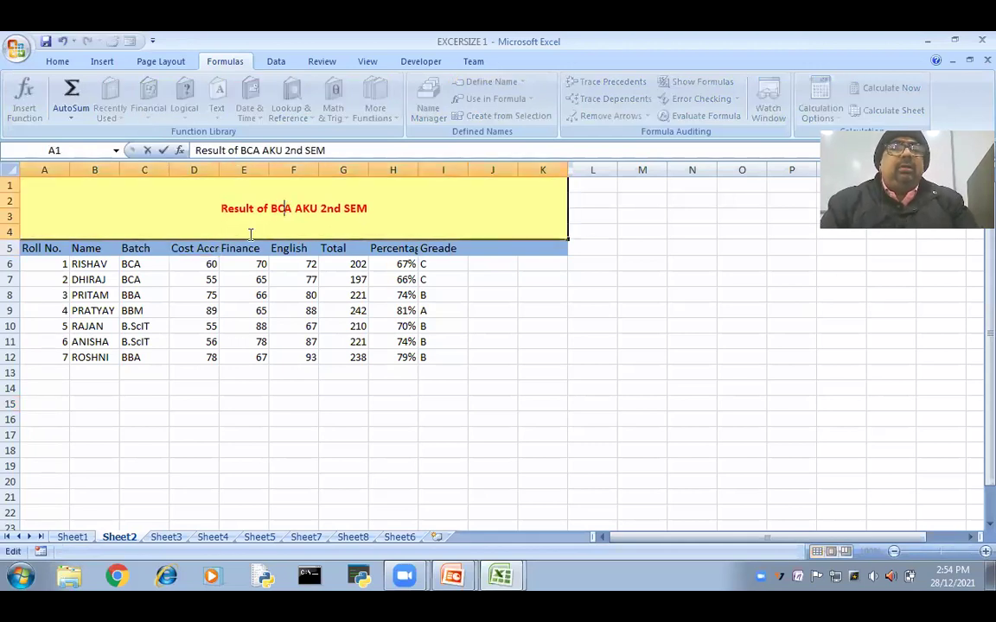
Rename the Cost Accnt heading in D5 to POM and the Finance heading in E5 to PYTHON.
left_click(185, 249)
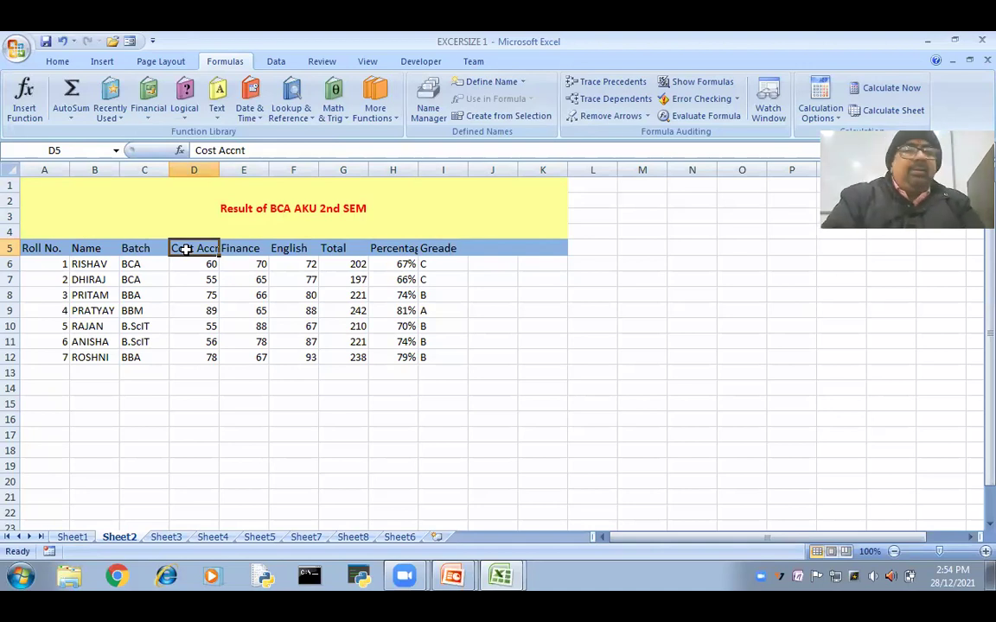
type("P")
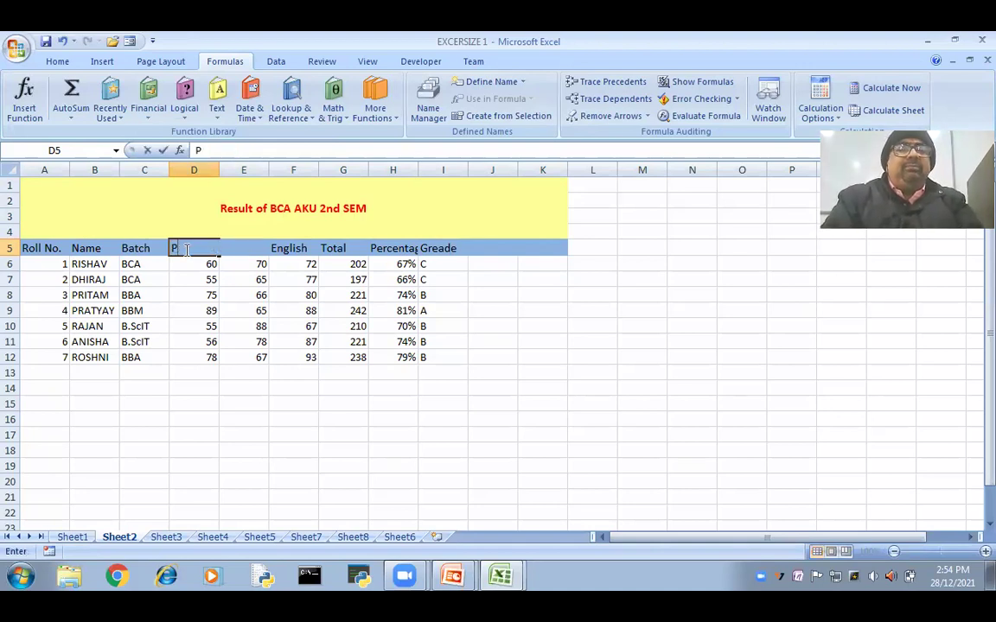
type("OM")
key("Tab")
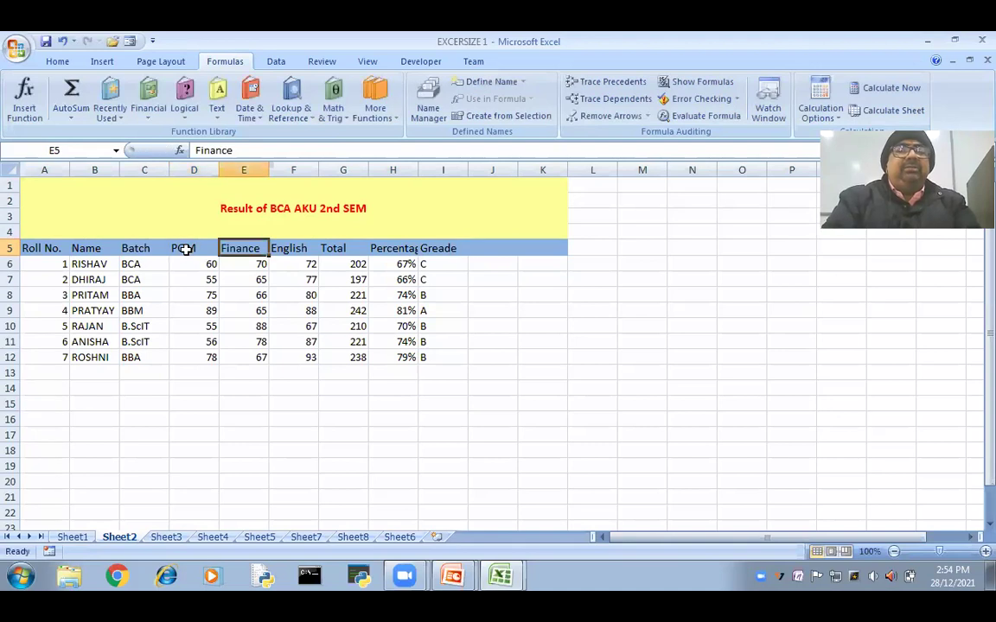
key("BackSpace")
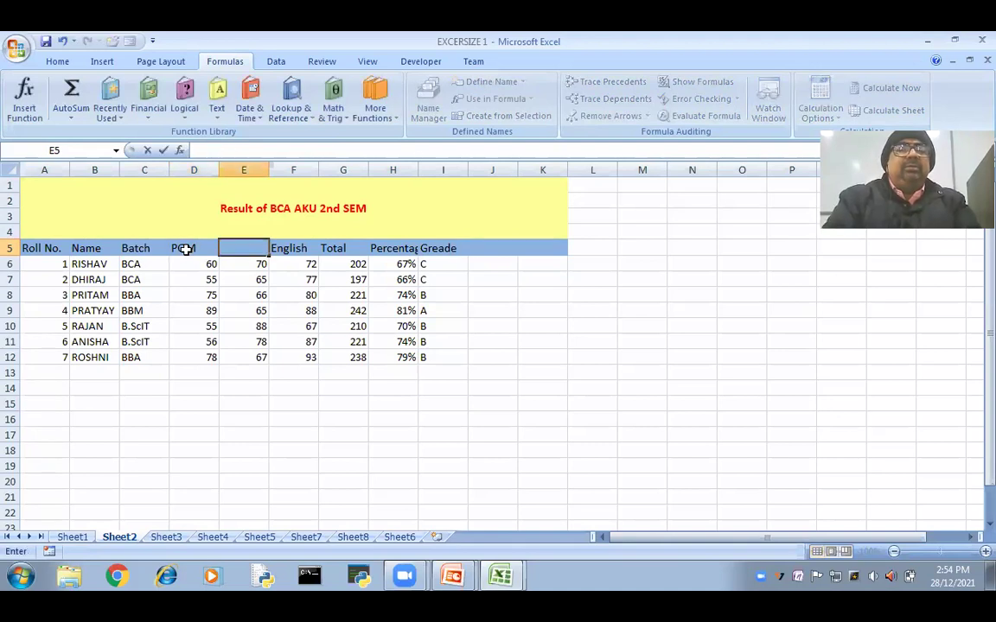
type("PYTHON")
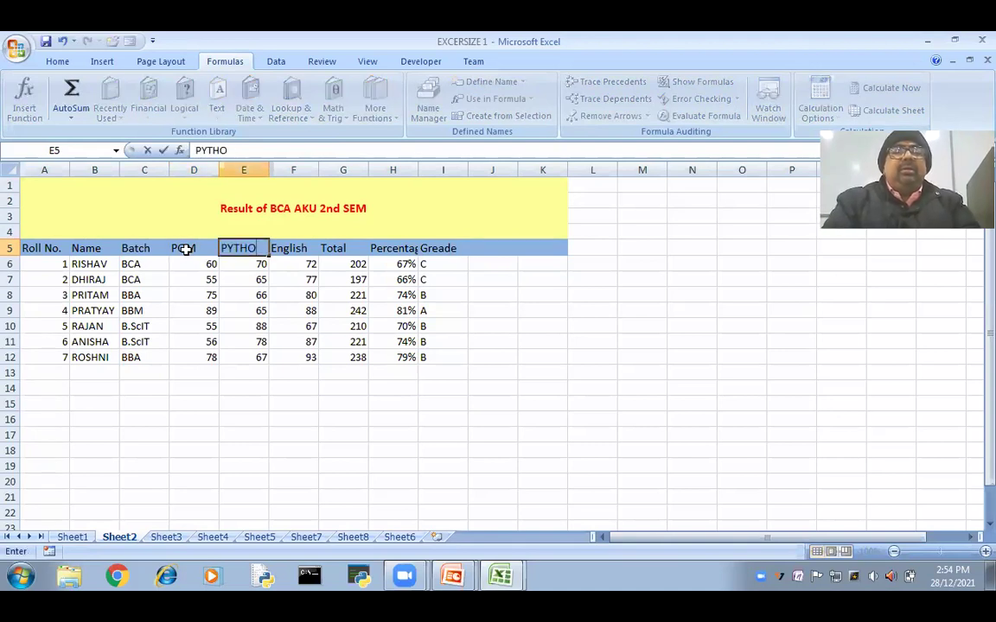
key("Tab")
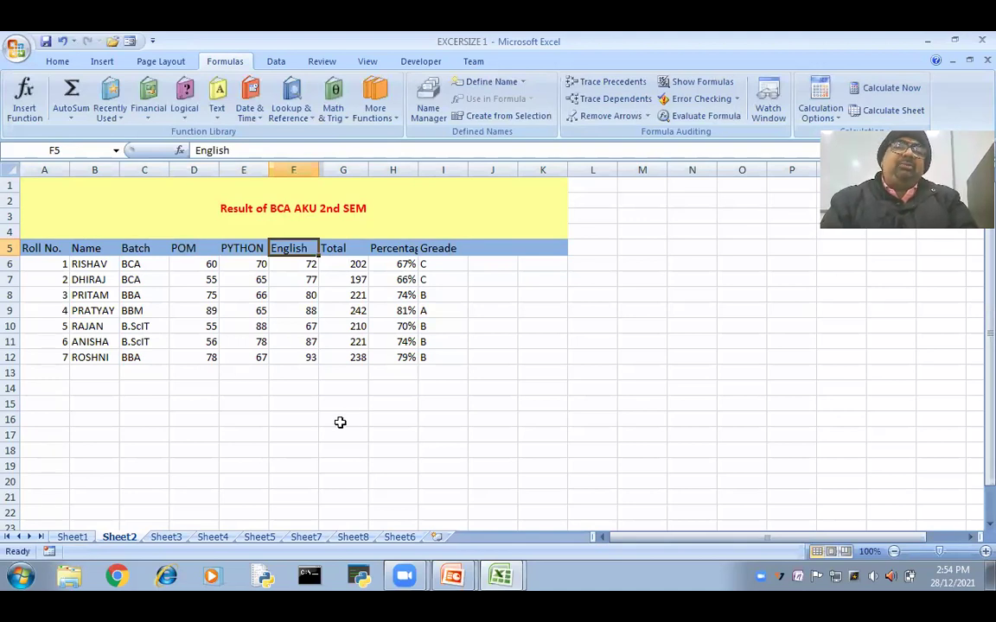
left_click(392, 463)
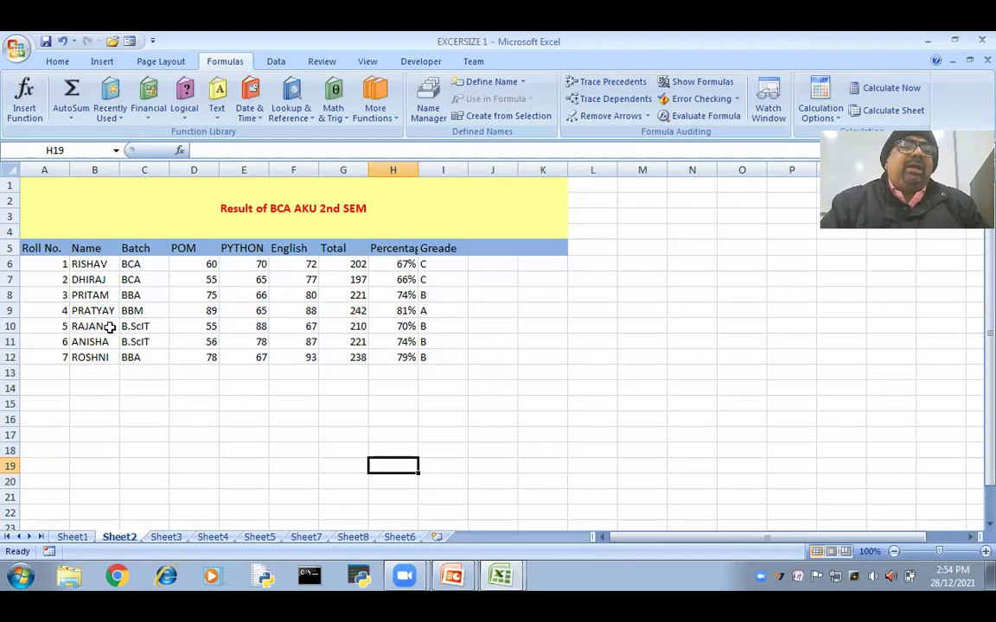
left_click(88, 266)
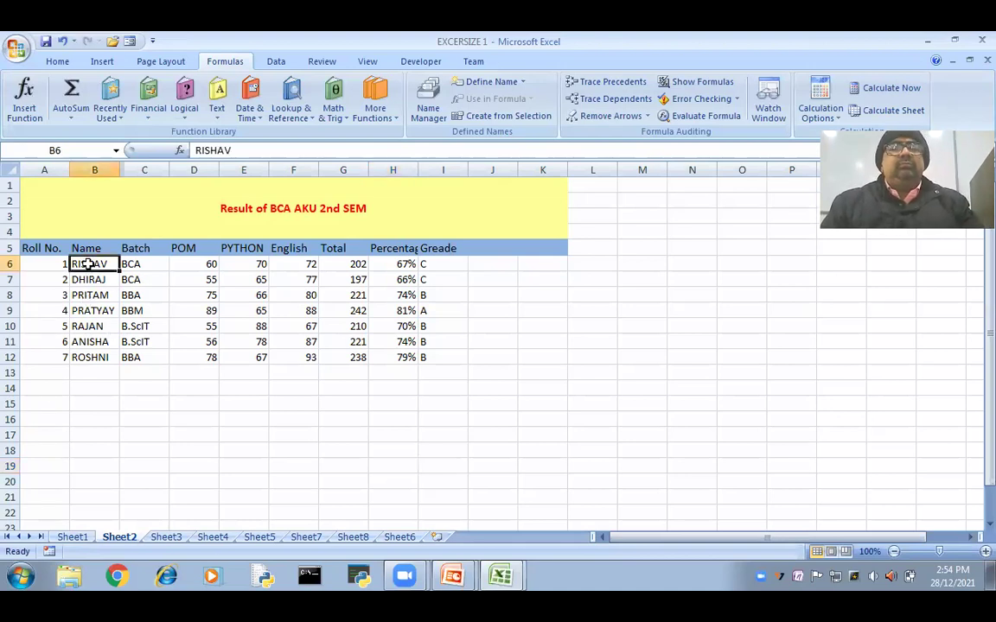
key("shift+Down")
key("shift+Down")
key("shift+Down")
key("shift+Down")
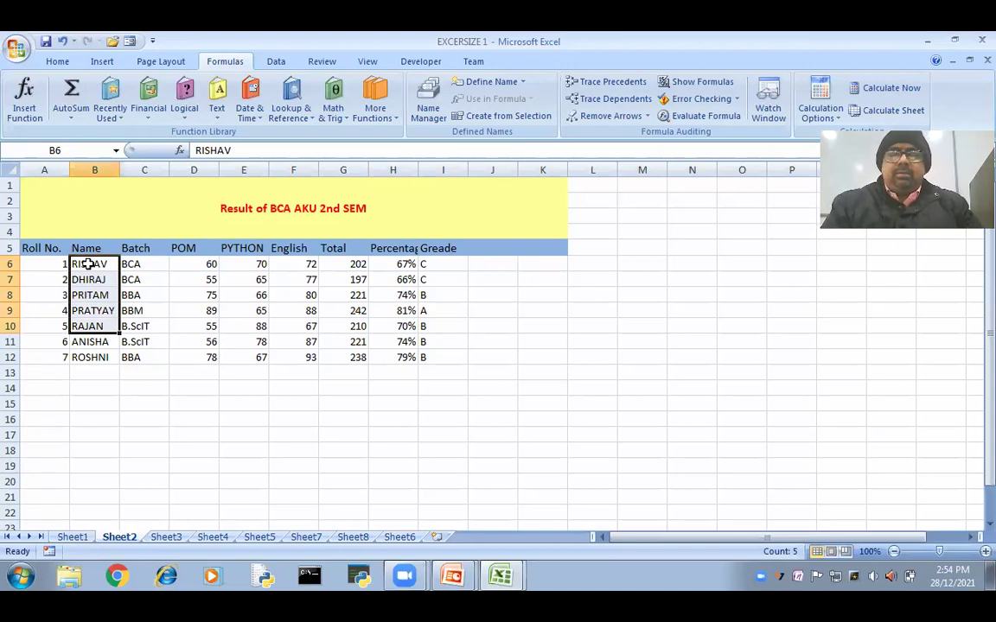
Copy the whole result table including its headings, from Roll No. in A5 to the last grade in I12.
key("Up")
key("Left")
key("shift+Right")
key("shift+Right")
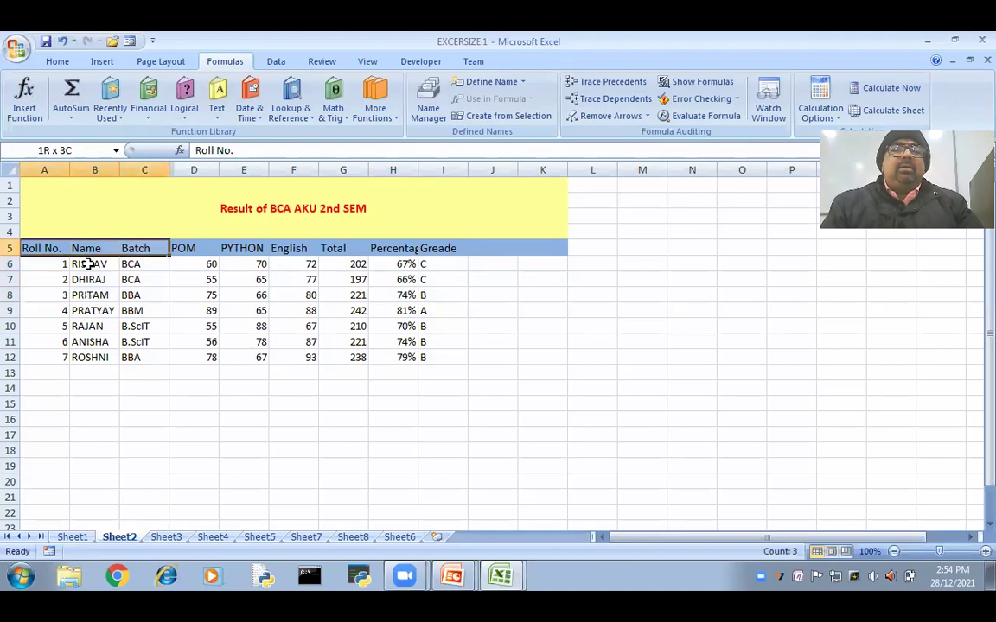
key("shift+Right")
key("shift+Right")
key("shift+Right")
key("shift+Right")
key("shift+Right")
key("shift+Right")
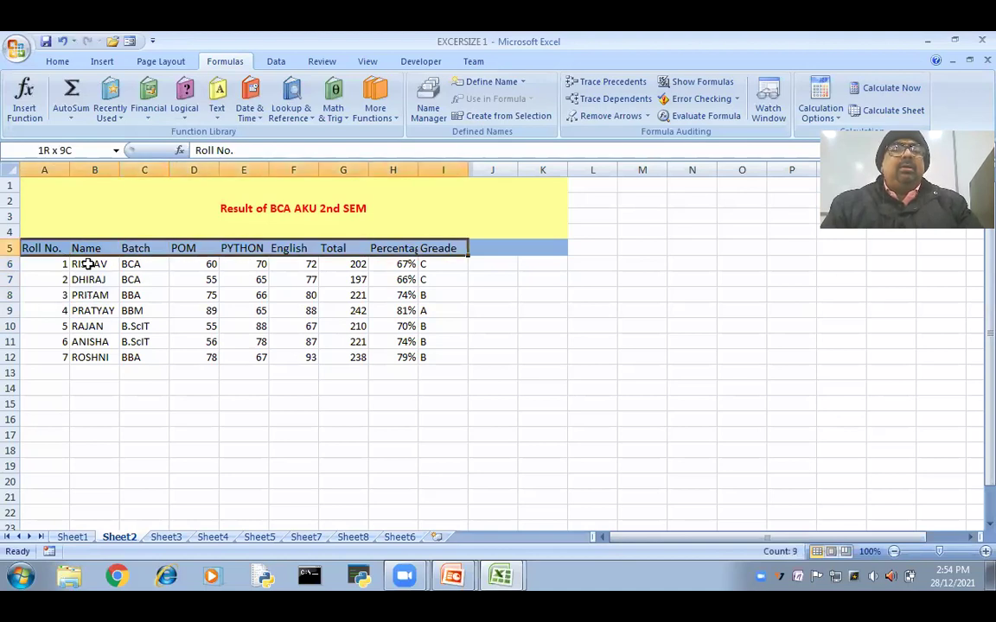
key("shift+Down")
key("shift+Down")
key("shift+Down")
key("shift+Down")
key("shift+Down")
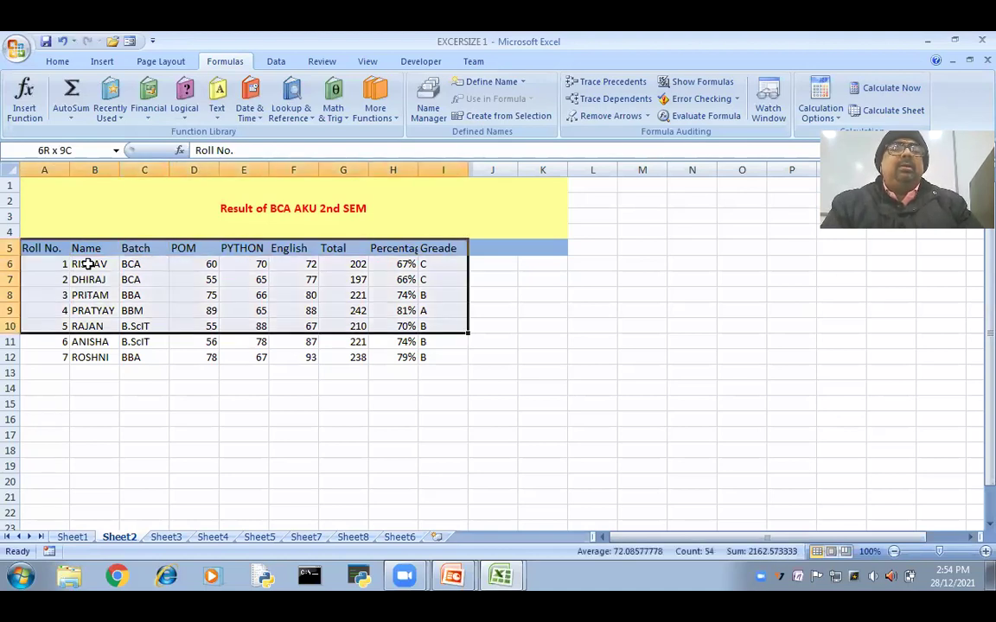
key("shift+Down")
key("shift+Down")
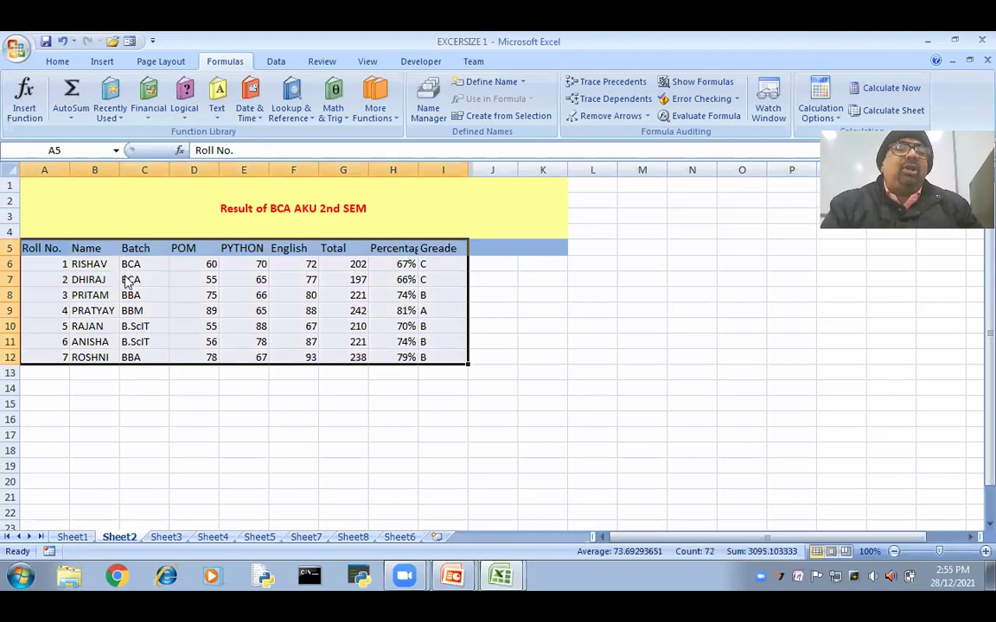
right_click(126, 277)
left_click(152, 303)
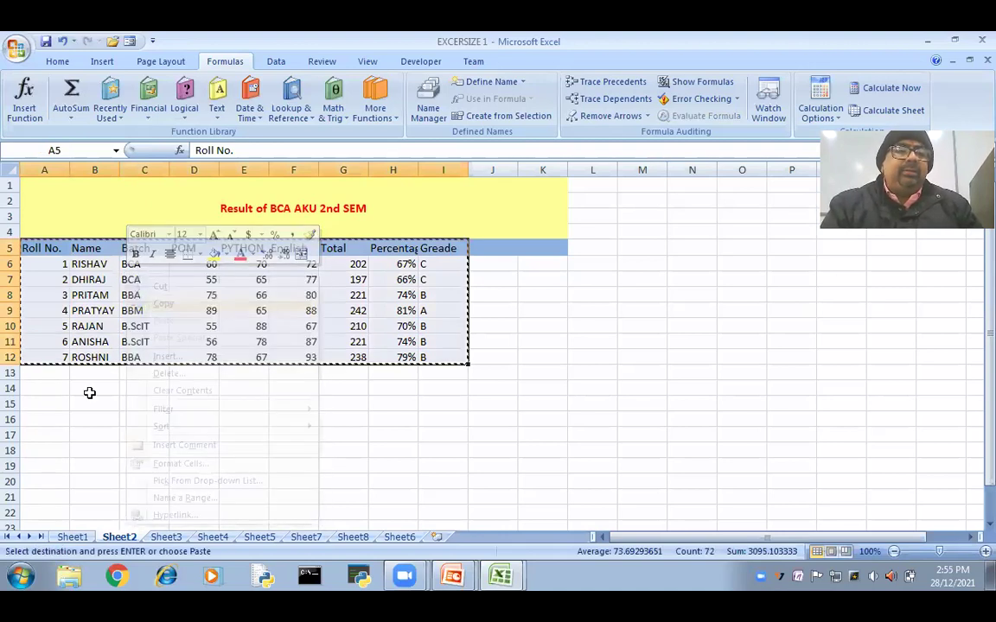
Paste the copied table at A16 with Paste Special, using the Transpose option.
left_click(54, 421)
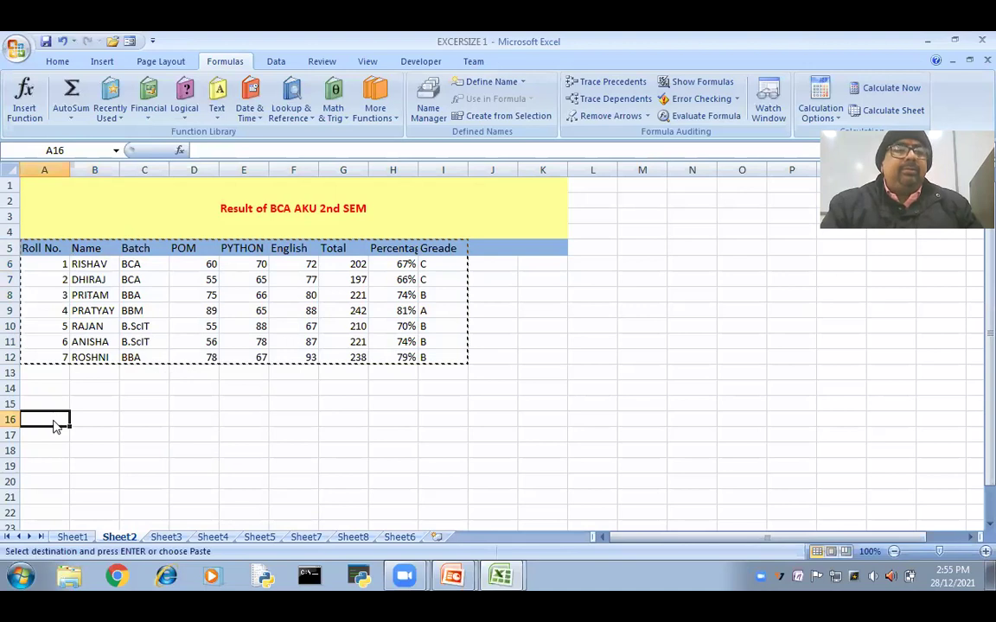
right_click(54, 421)
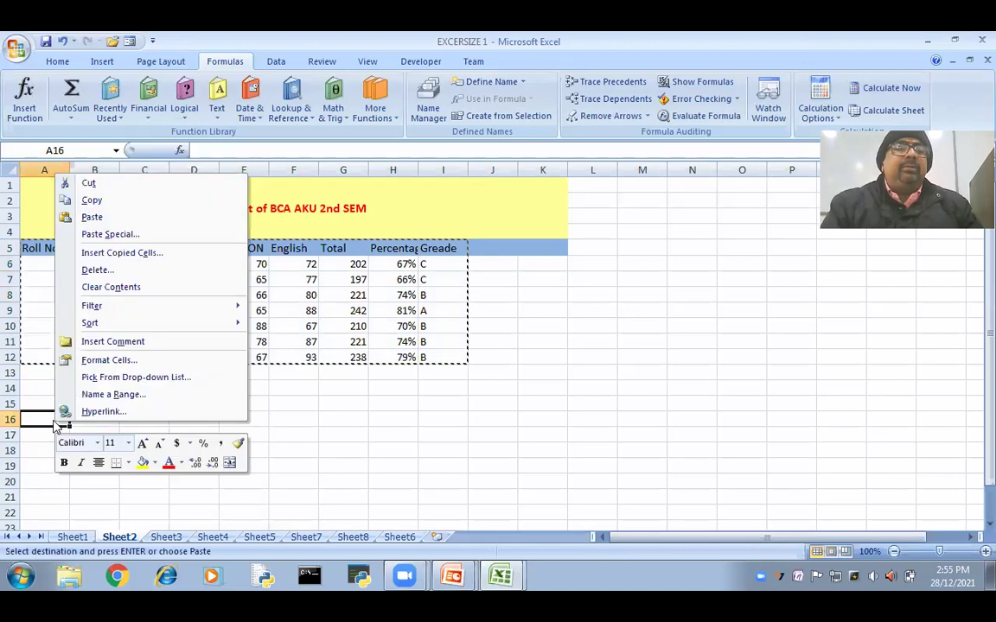
left_click(132, 235)
left_click(152, 302)
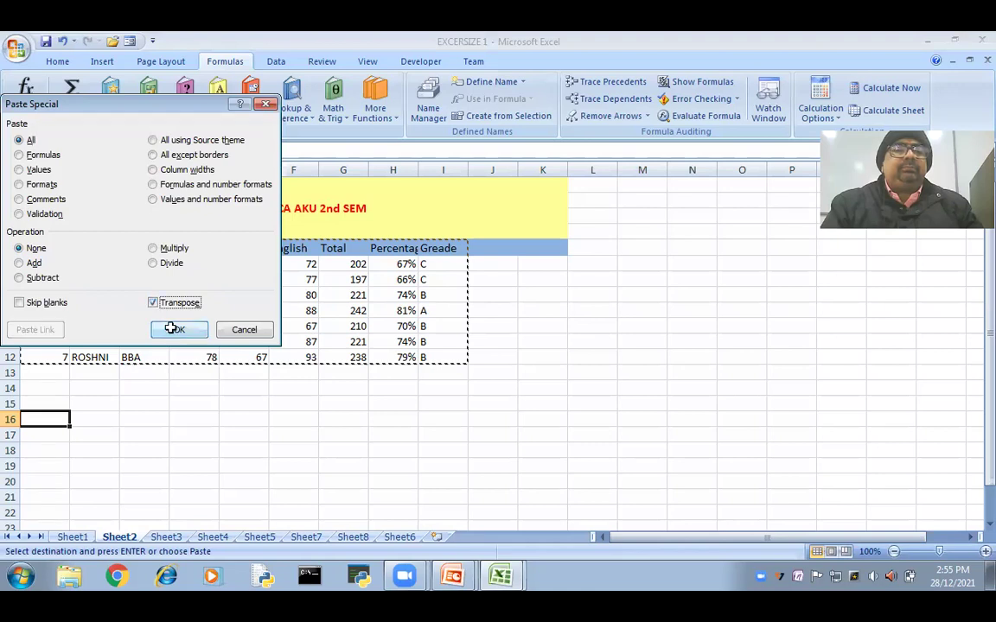
left_click(174, 330)
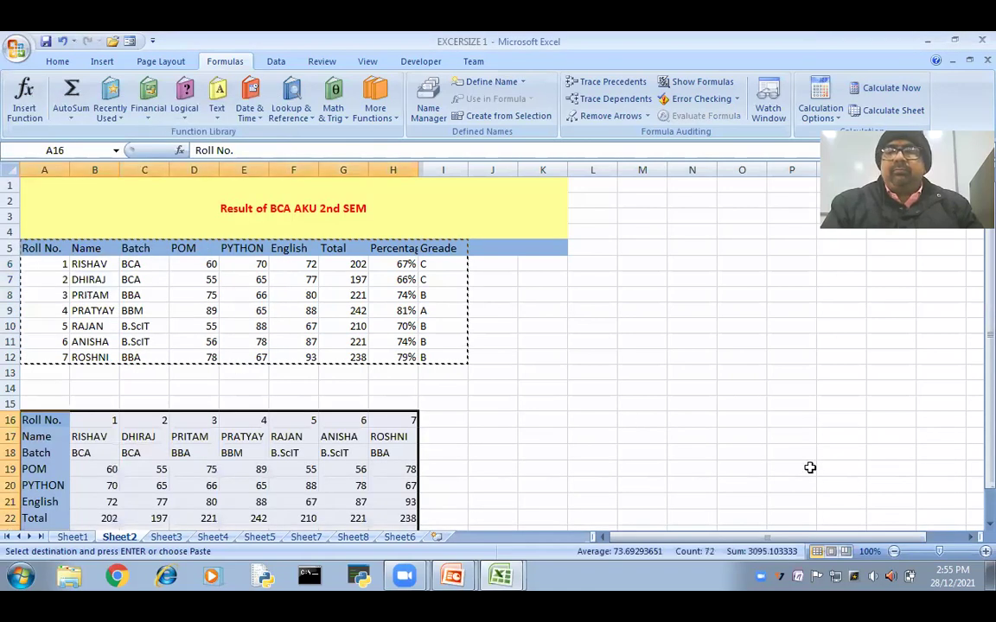
Check the transposed table in rows 16 to 24 and clear the copy marking around the original table.
left_click(685, 468)
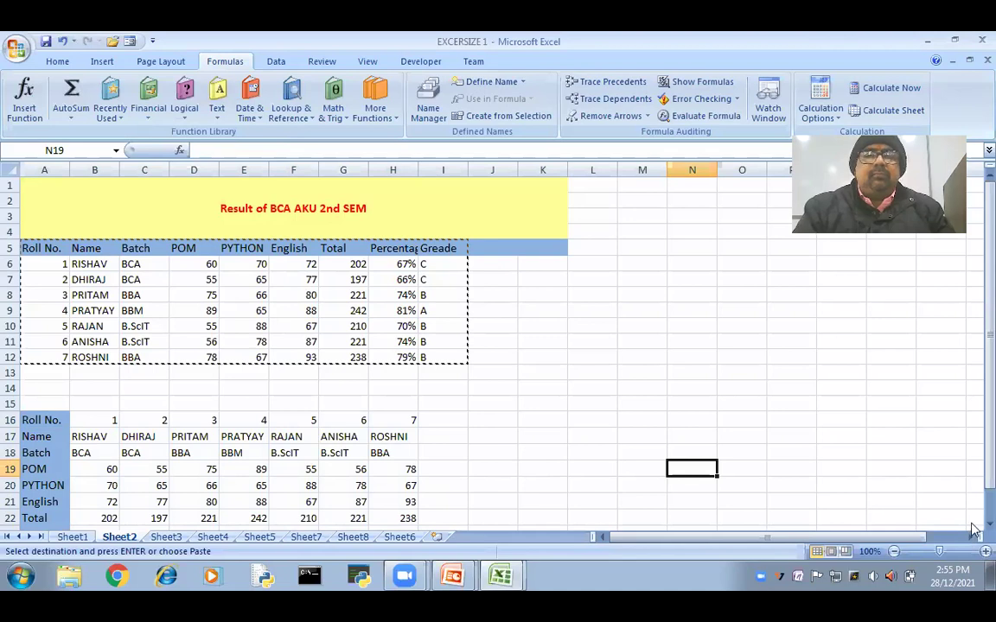
scroll(729, 413, "down", 2)
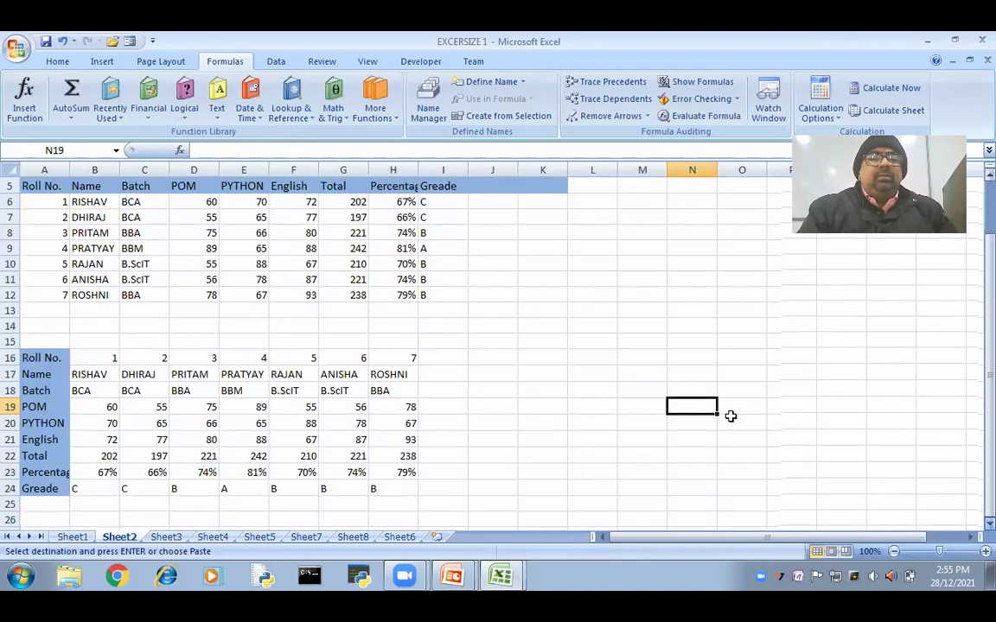
scroll(591, 338, "down", 1)
left_click(591, 341)
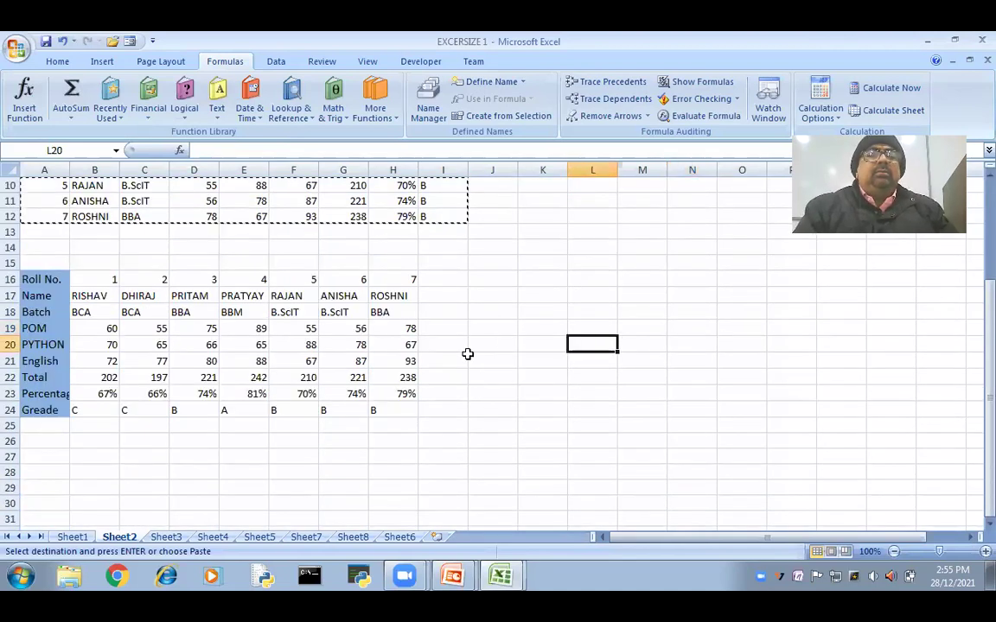
left_click(451, 244)
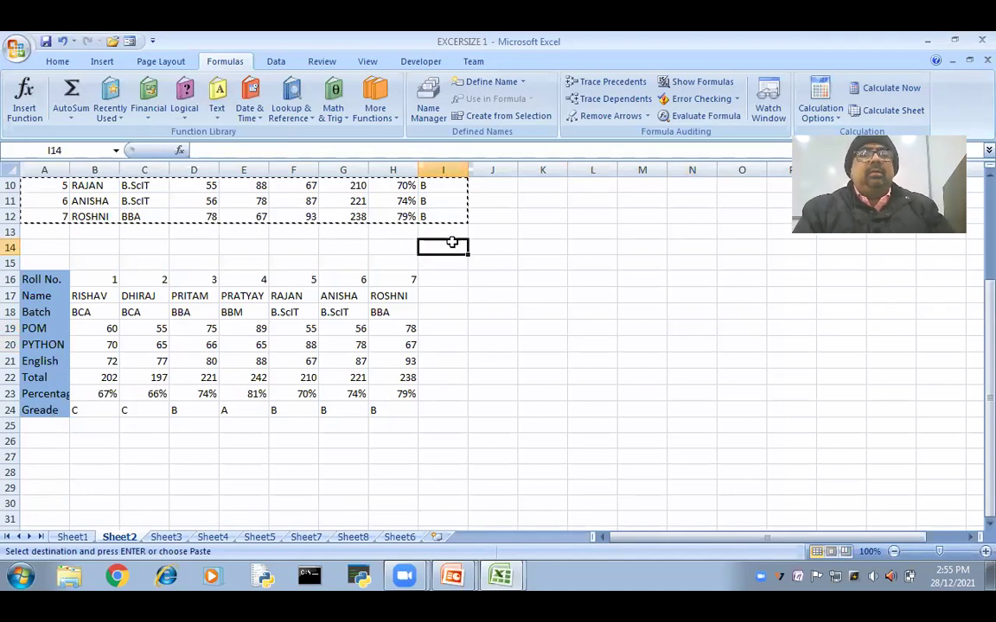
key("Escape")
left_click(477, 312)
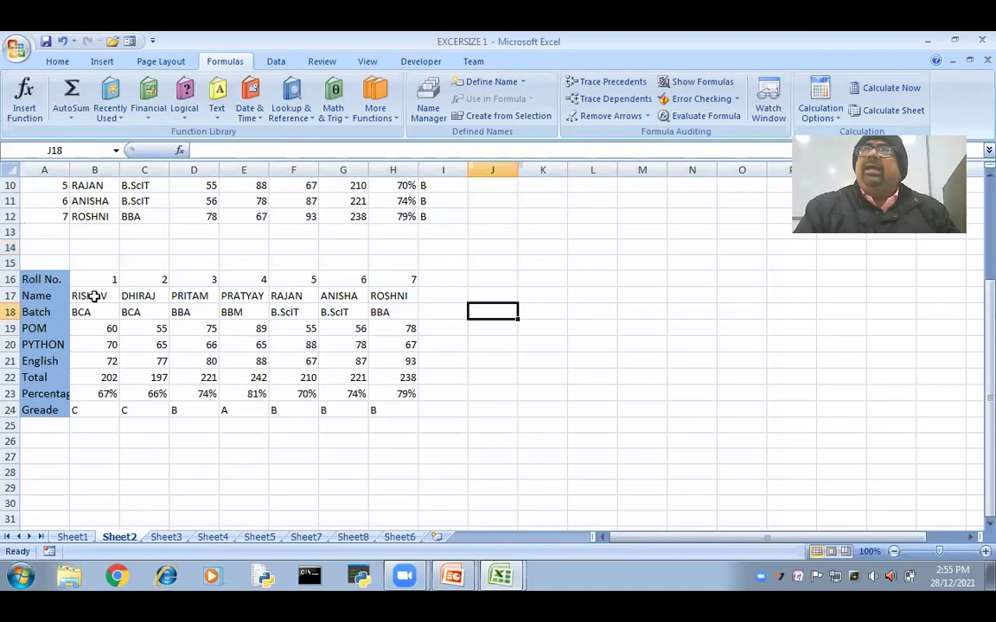
Compare the Name row of the transposed table with the Name column of the original table.
left_click_drag(94, 295, 239, 298)
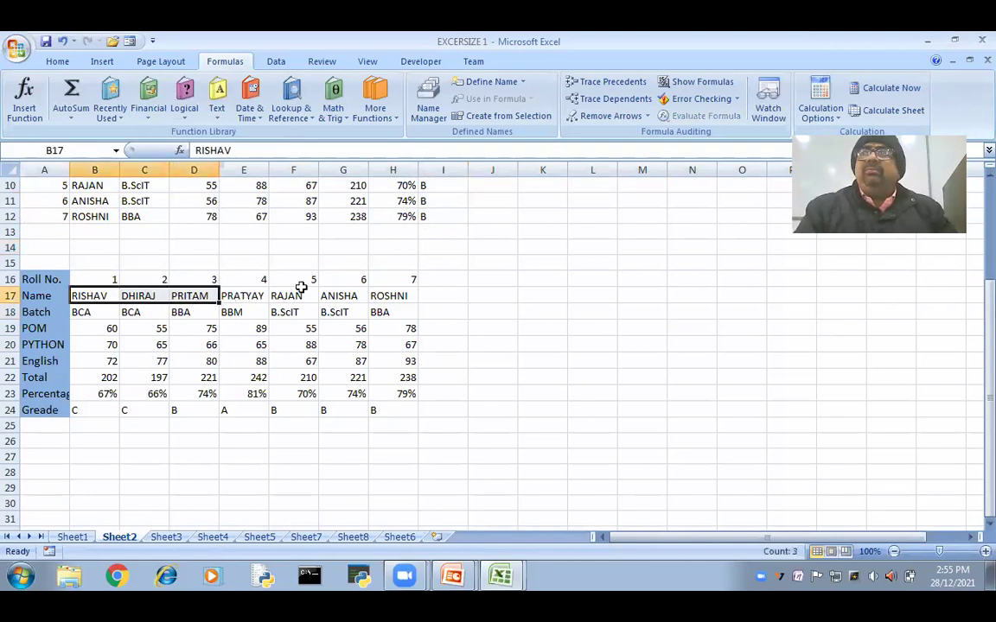
left_click(469, 293)
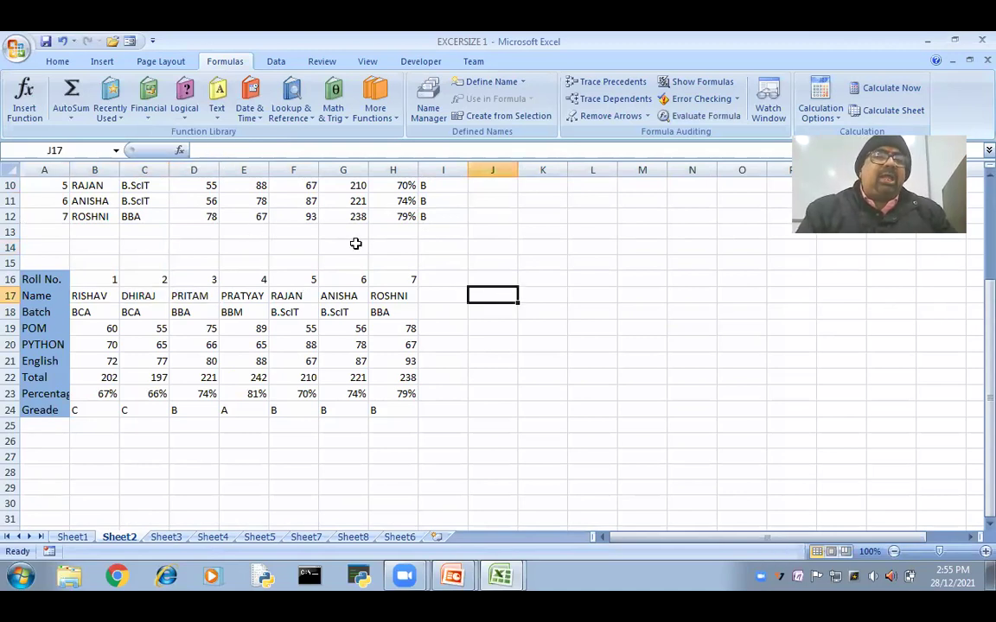
key("Up")
key("Up")
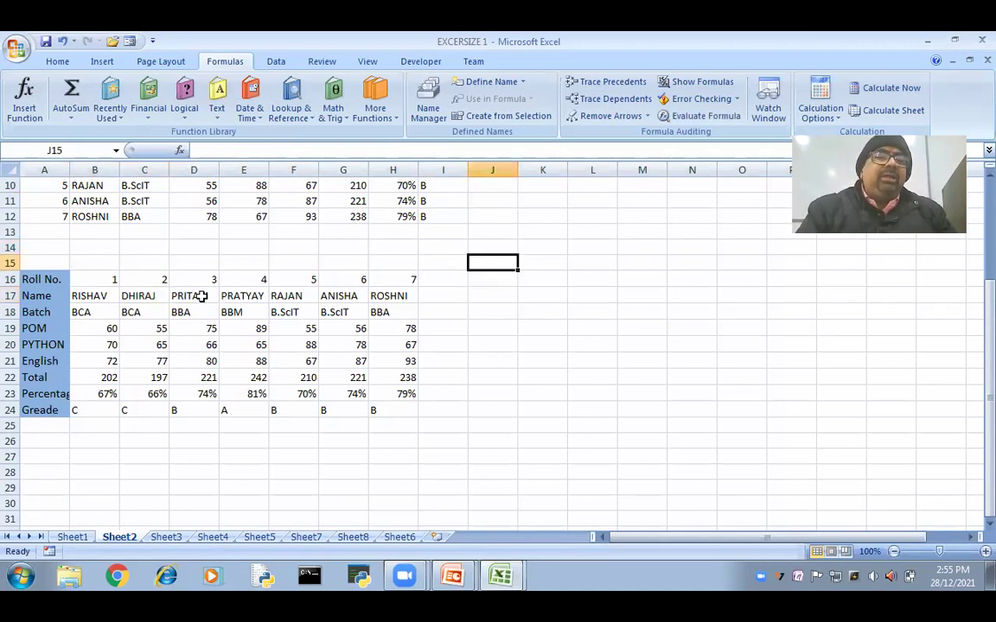
left_click(92, 232)
key("Up")
key("Up")
key("Up")
key("Up")
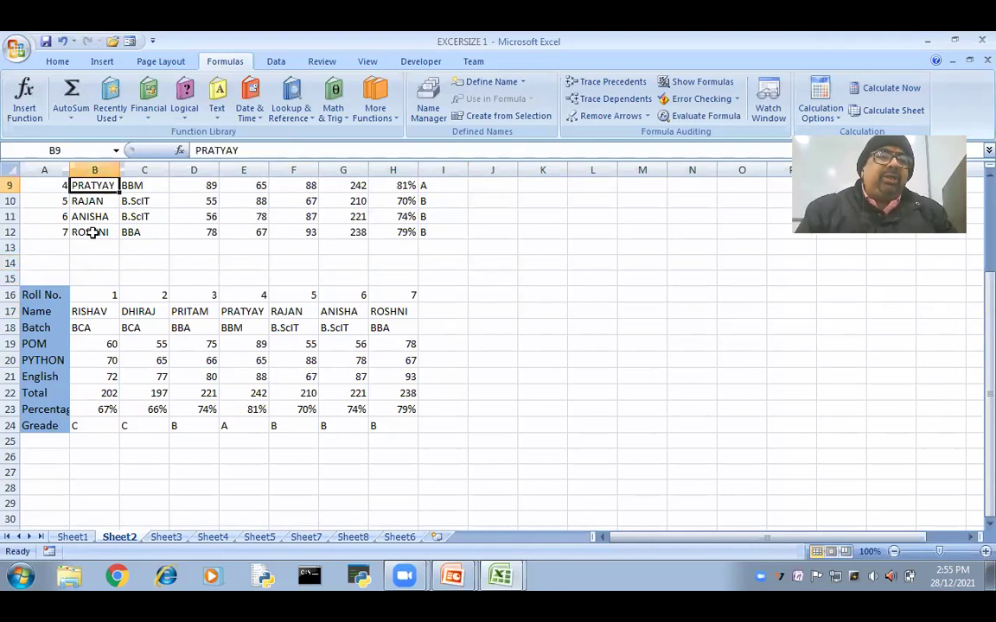
key("ctrl+Home")
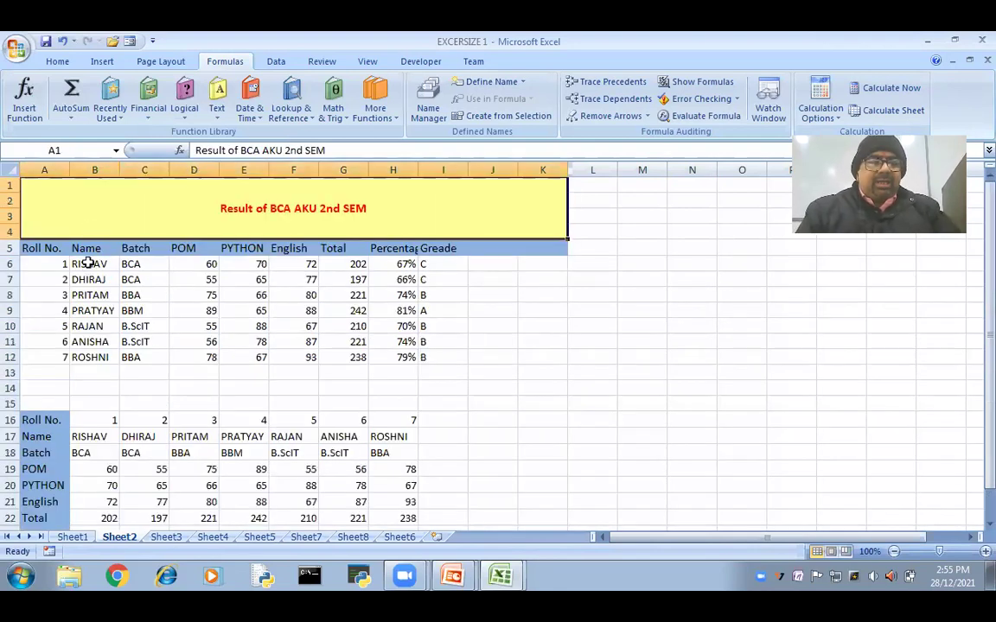
Copy the student names in B6:B12 of the original table.
left_click(88, 263)
left_click_drag(89, 263, 90, 310)
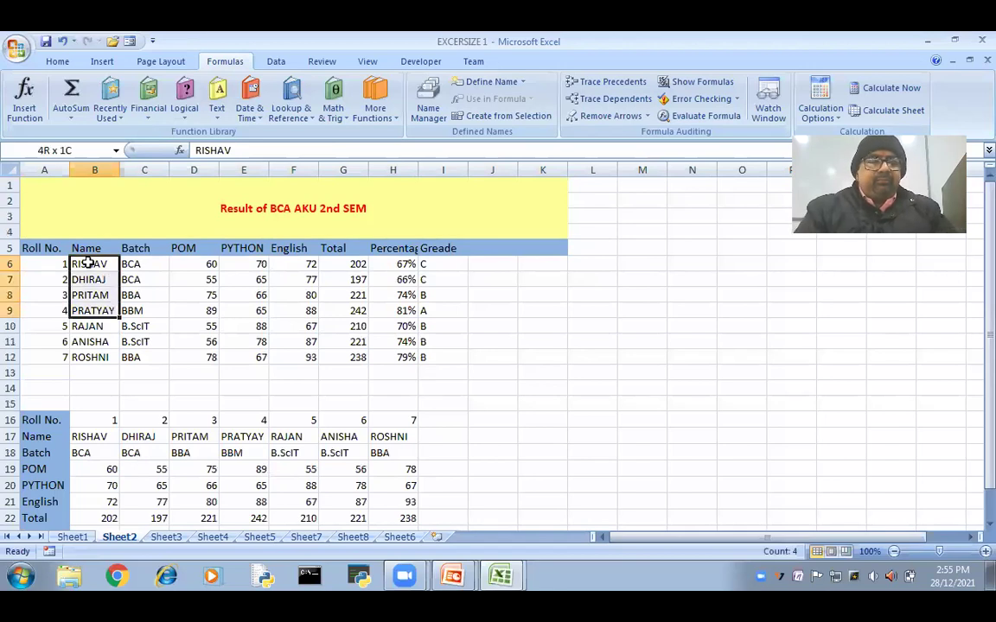
left_click_drag(88, 263, 90, 357)
key("ctrl+c")
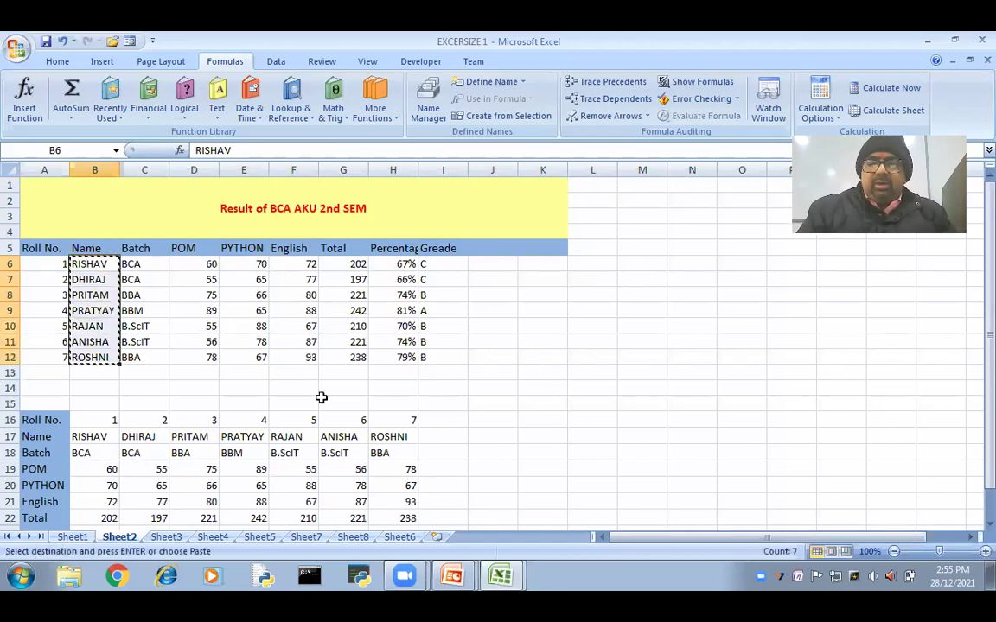
Paste the copied student names in a column starting at A27, below the transposed table.
left_click(445, 512)
key("Down")
key("Down")
key("Down")
key("Down")
key("Down")
key("Down")
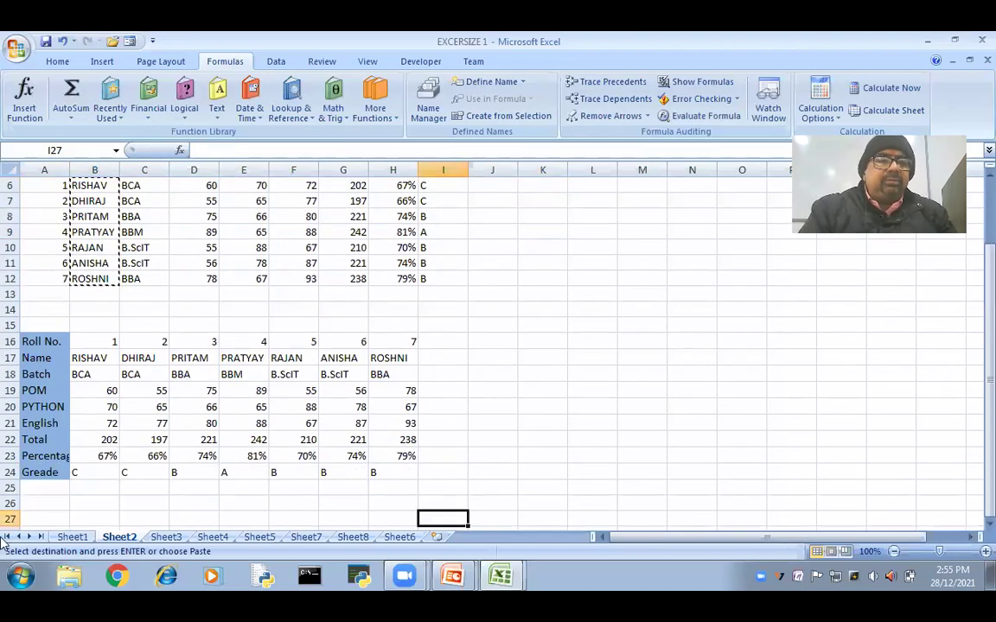
left_click(45, 502)
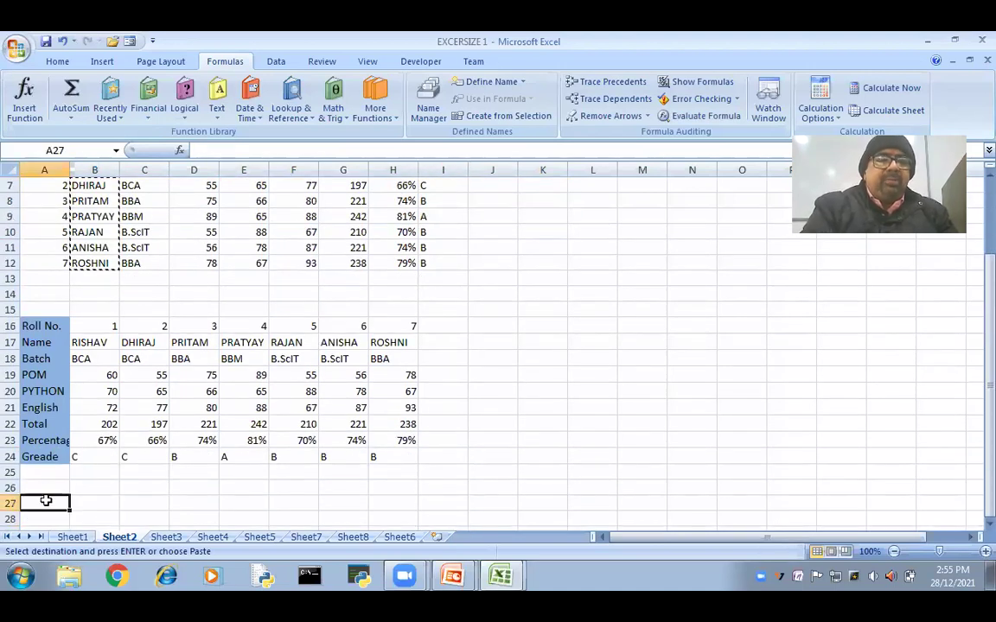
key("ctrl+v")
left_click(93, 503)
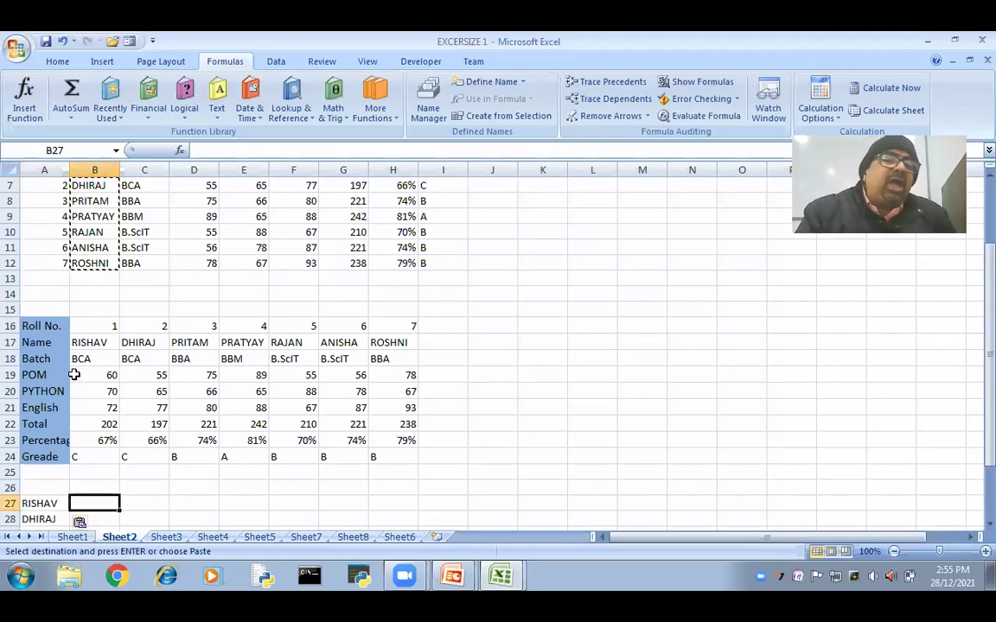
Enter the header NAME in A26, above the pasted student names.
left_click(41, 343)
left_click(39, 359)
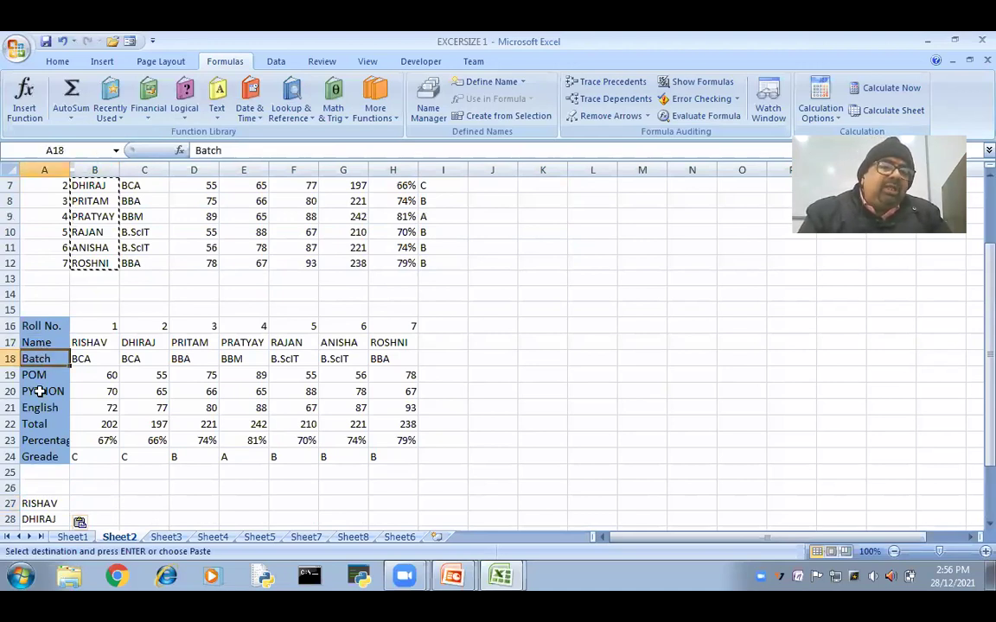
left_click(39, 421)
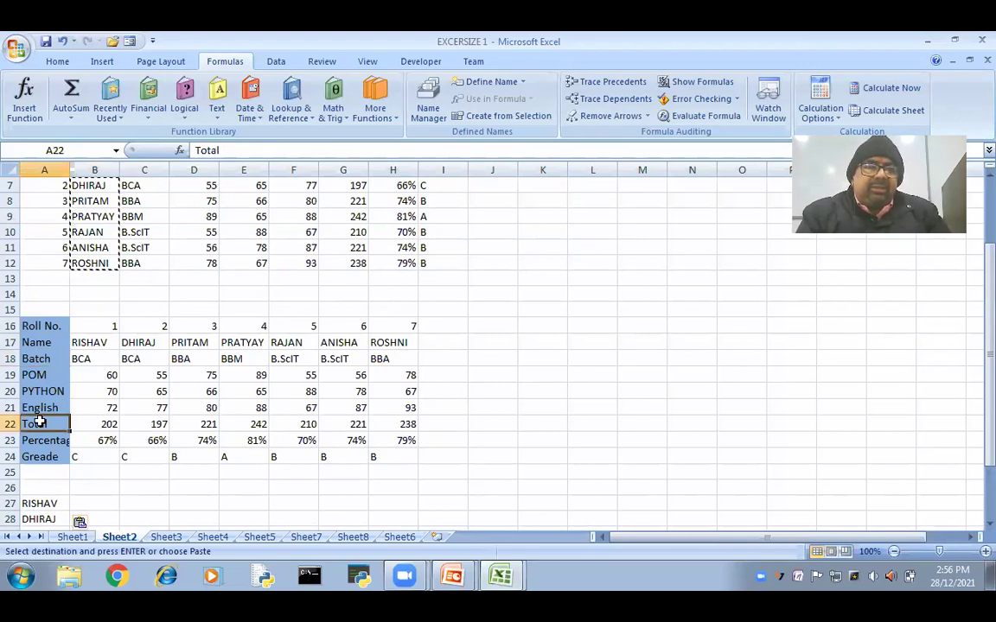
left_click(49, 489)
type("n")
key("BackSpace")
type("NAME")
key("Tab")
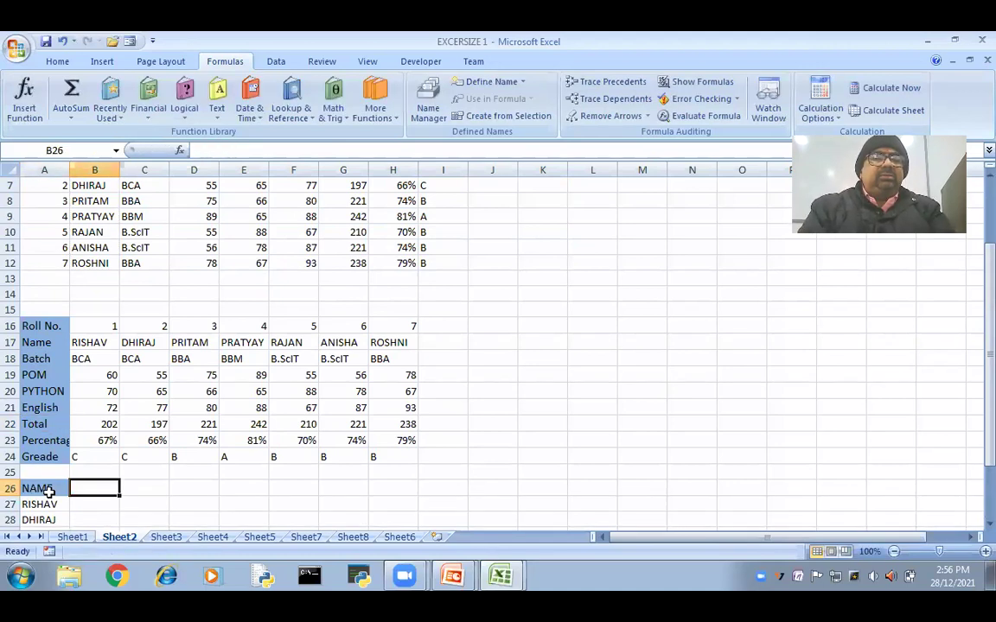
Enter the header TOTAL in B26, beside the NAME header.
type("t")
key("BackSpace")
type("T")
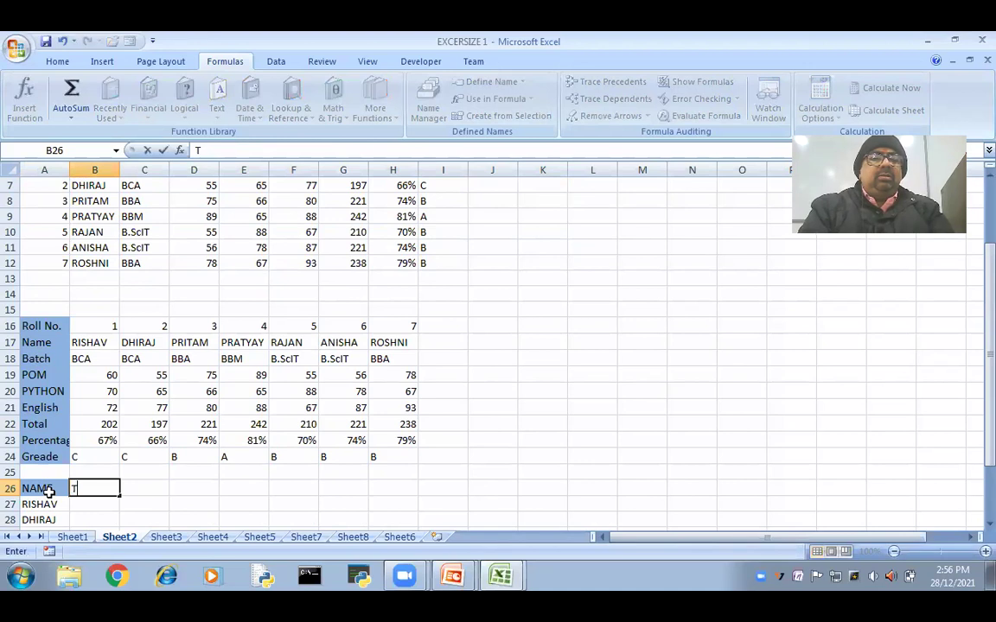
type("OTAL")
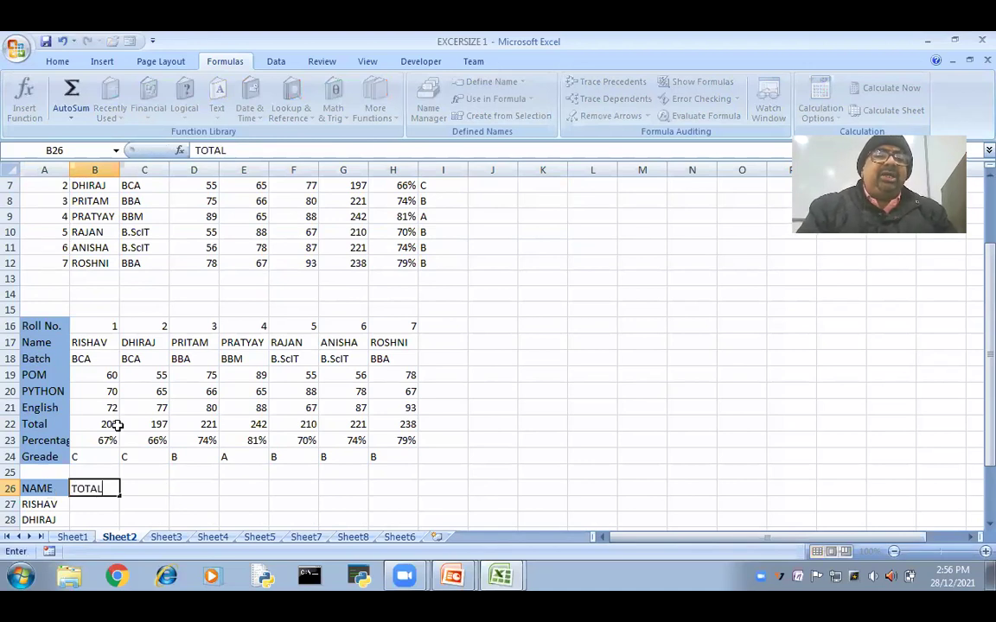
key("Return")
key("Right")
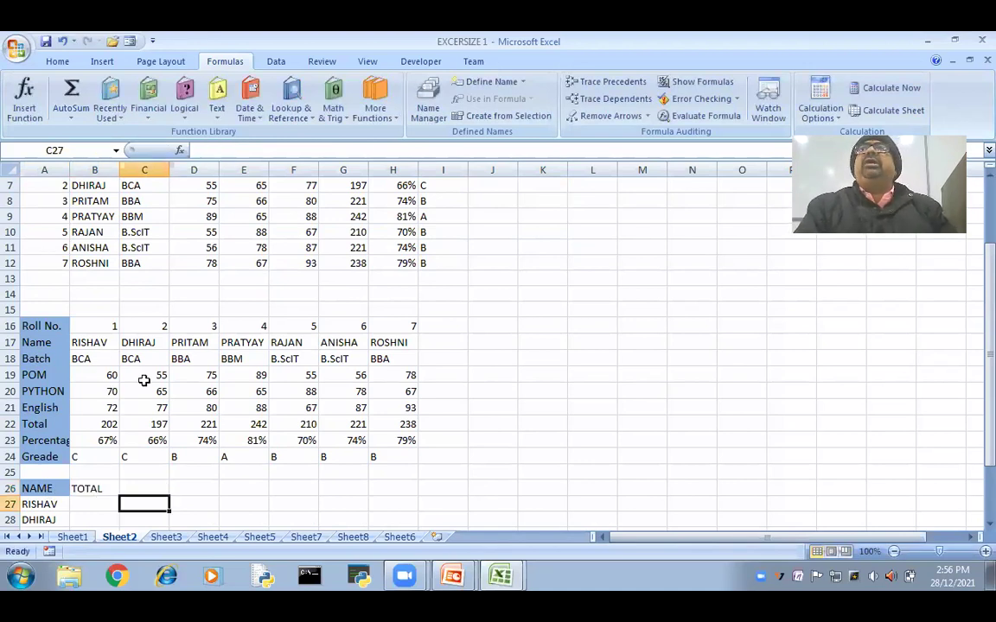
Start an HLOOKUP formula in B27 with the name in A27 as the lookup value.
left_click(83, 505)
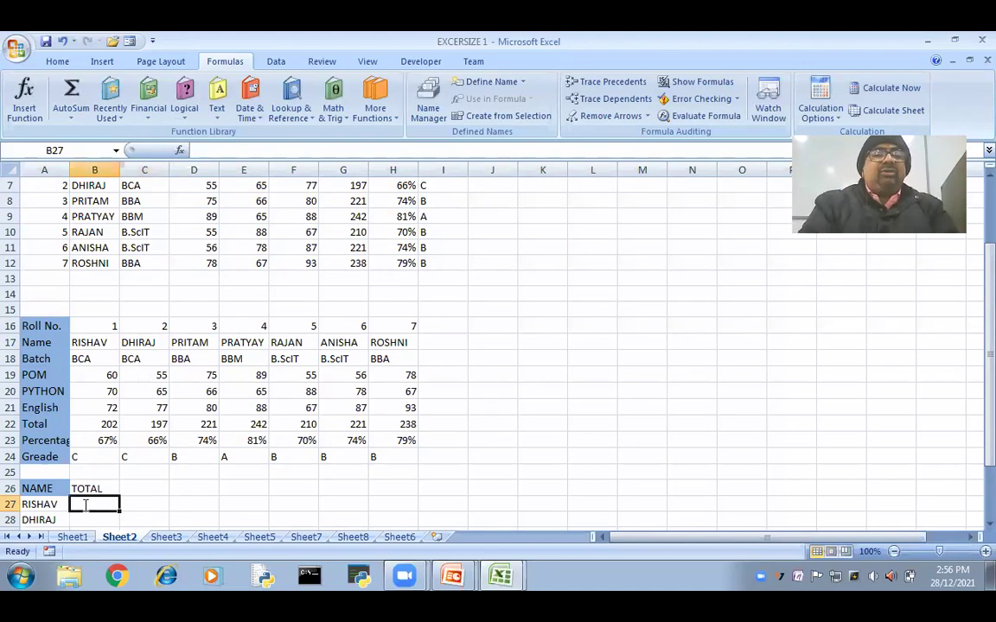
type("=H")
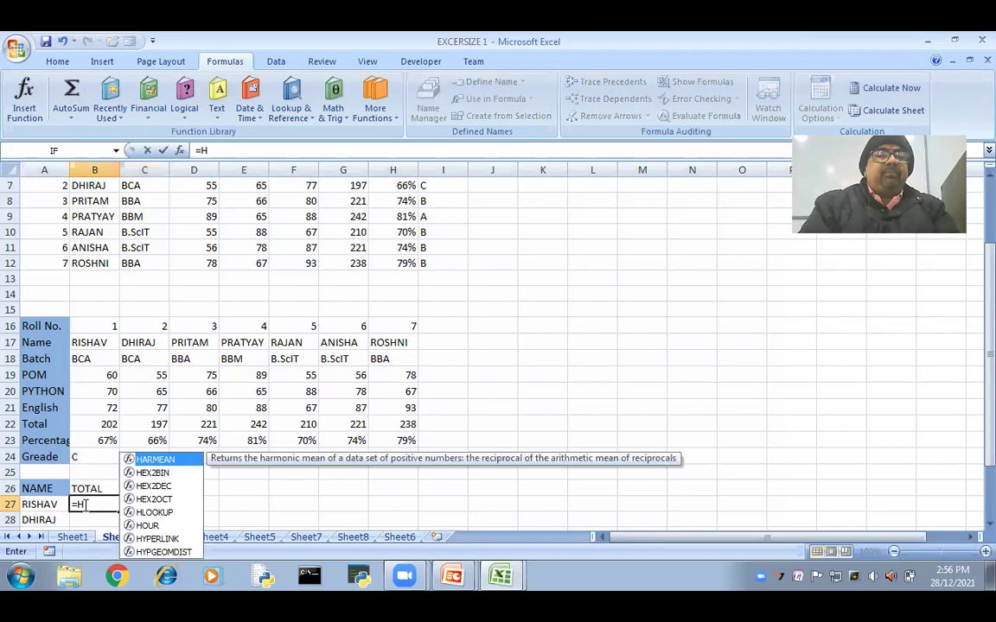
type("L")
key("Tab")
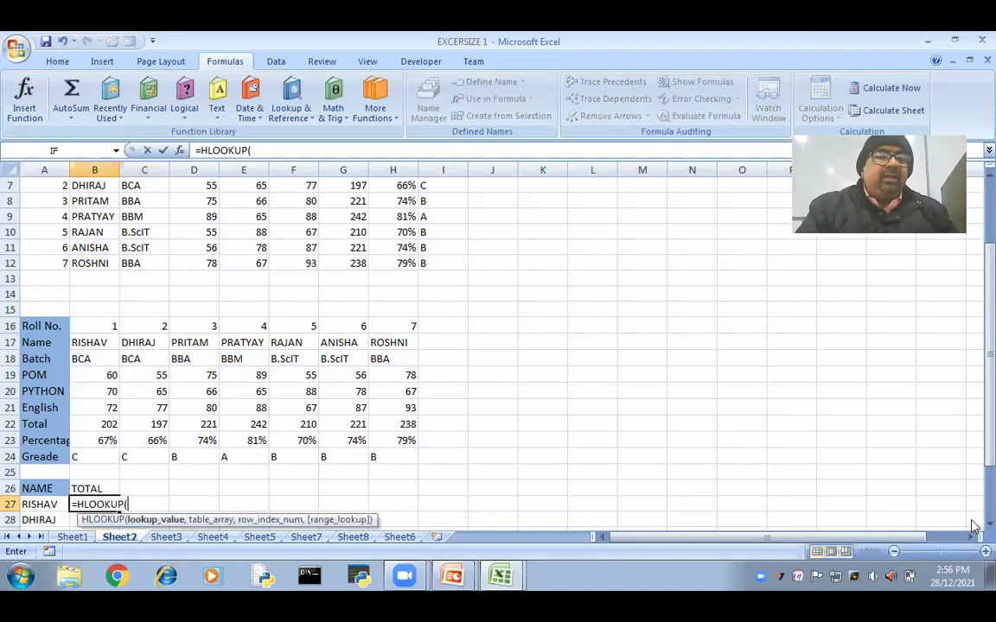
scroll(974, 525, "down", 1)
scroll(974, 526, "down", 1)
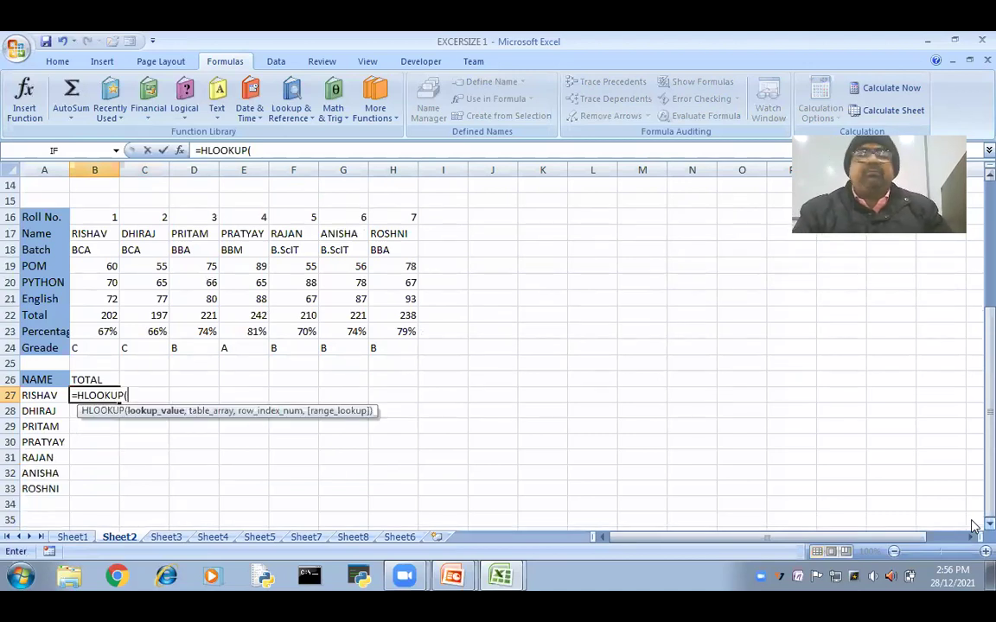
left_click(43, 395)
type(",")
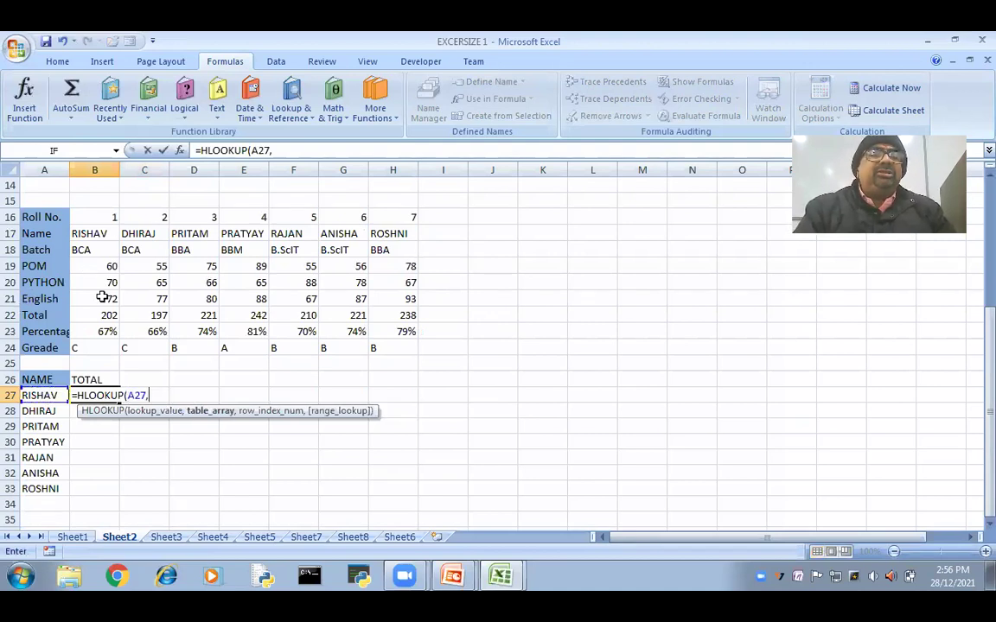
Set the HLOOKUP table array to B17:H24, from the Name row through the grade row.
left_click(80, 234)
left_click_drag(80, 233, 410, 236)
key("shift+Down")
key("shift+Down")
key("shift+Down")
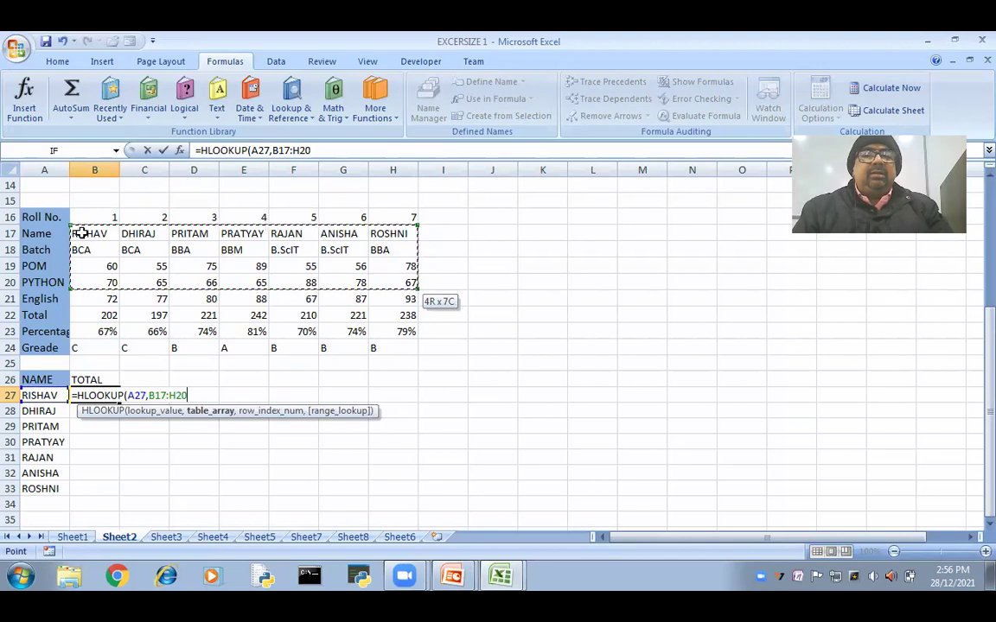
key("shift+Down")
key("shift+Down")
key("shift+Down")
key("shift+Down")
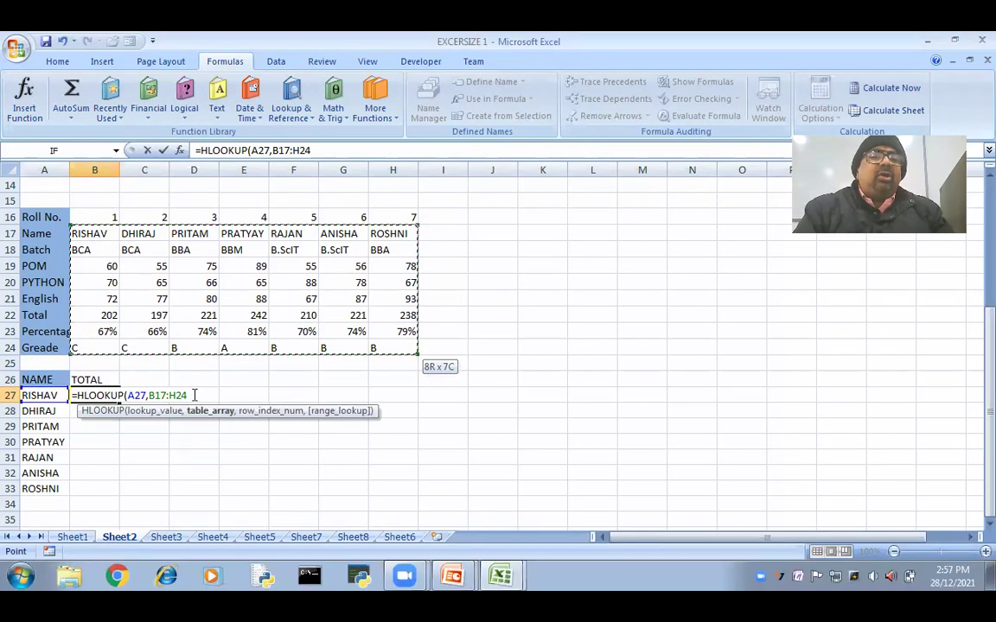
type(",")
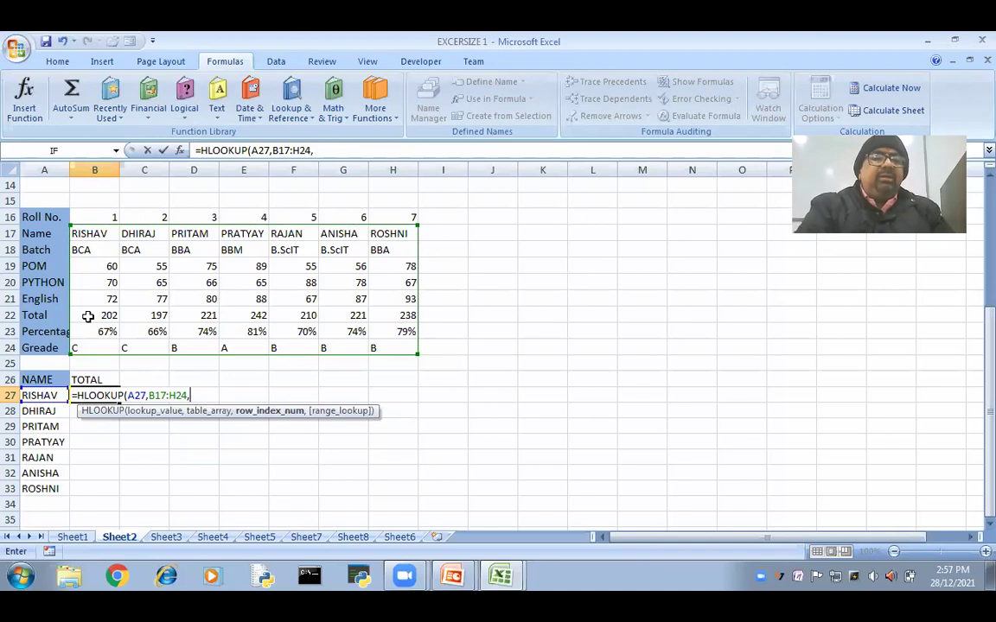
Complete the HLOOKUP in B27 with row index 6 and FALSE for an exact match.
type("6")
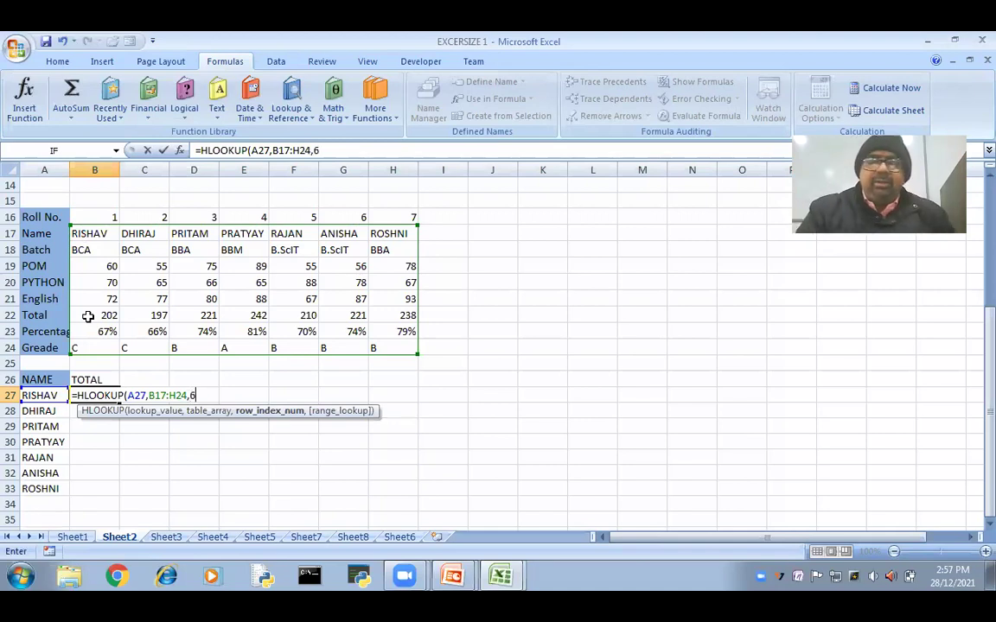
type(",")
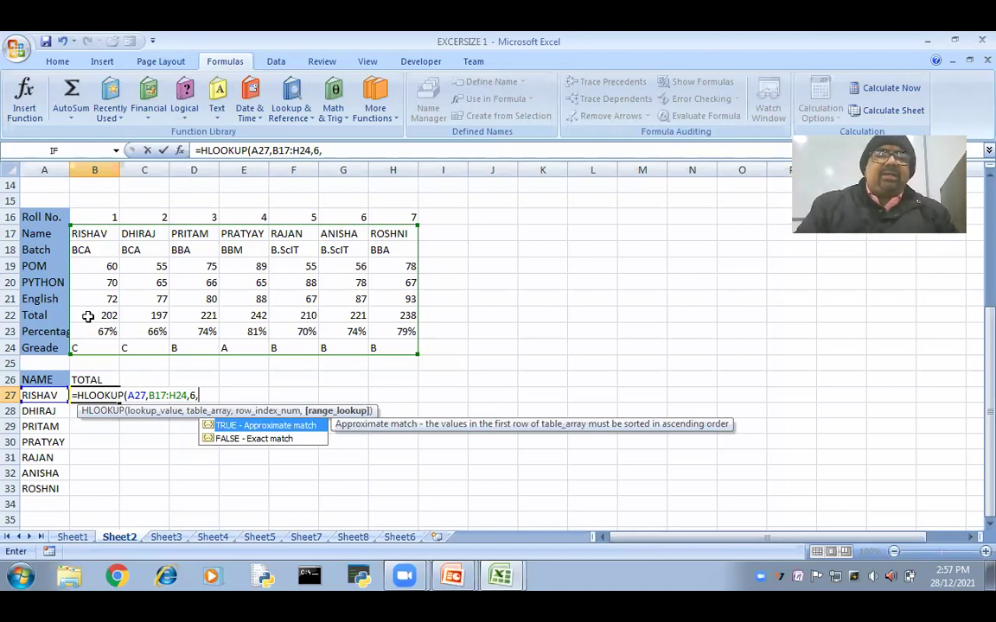
key("Down")
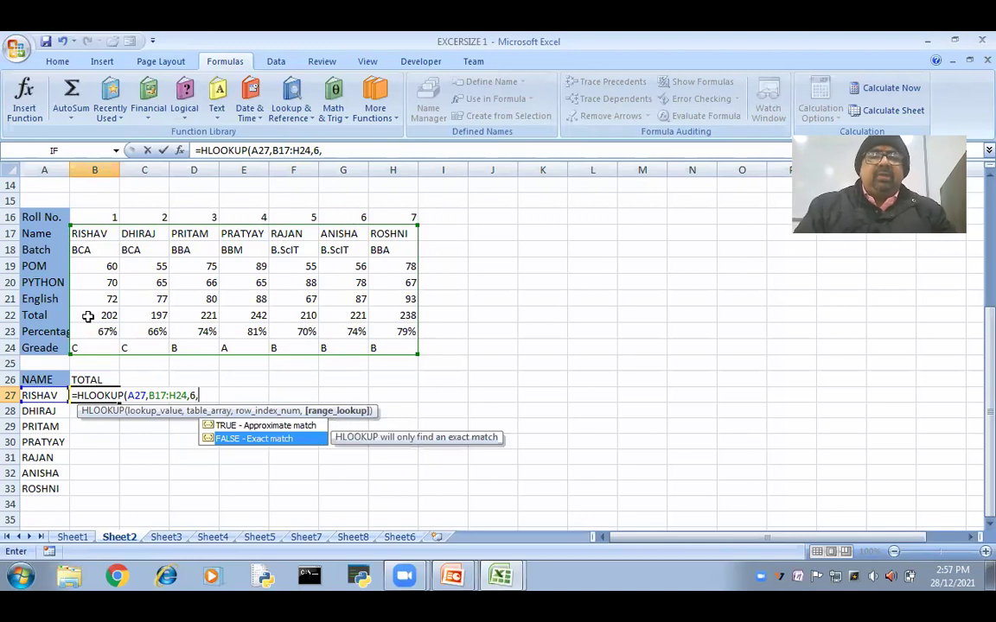
key("Tab")
type(")")
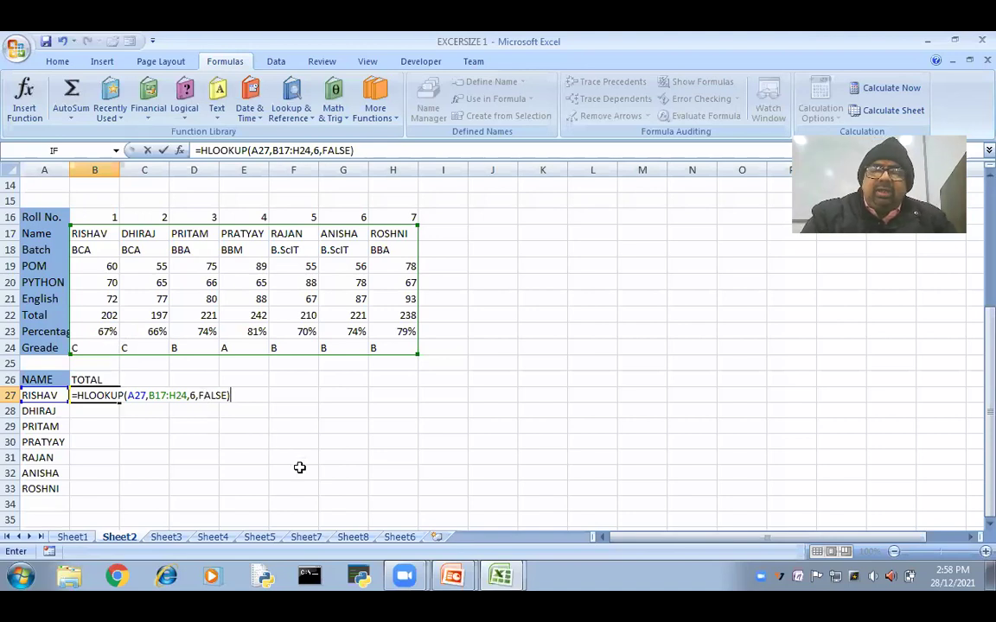
key("Return")
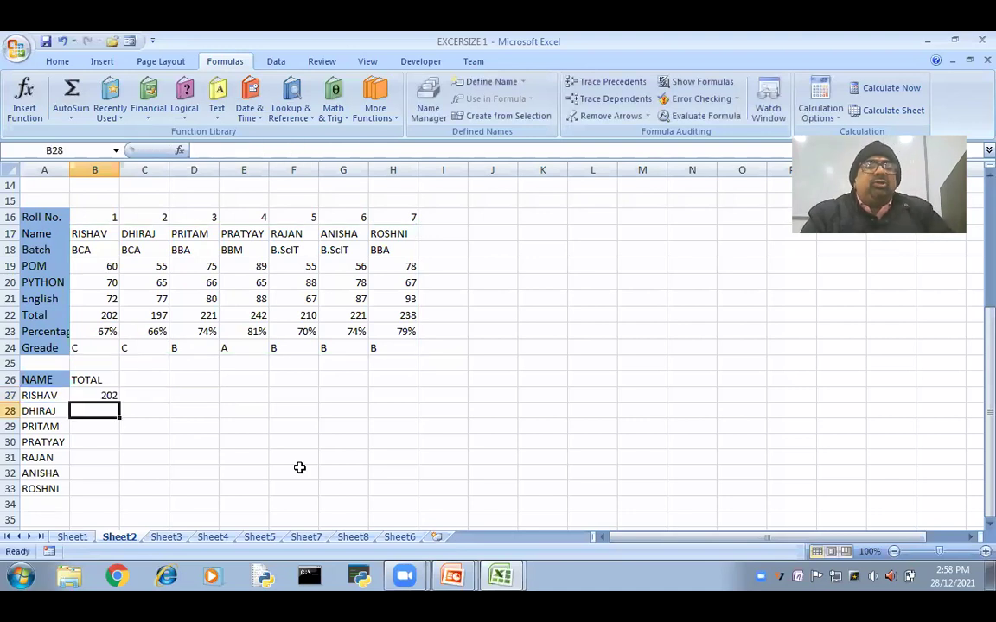
Compare the lookup result in B27 with the Total in B22 and review the HLOOKUP formula's arguments.
left_click(112, 315)
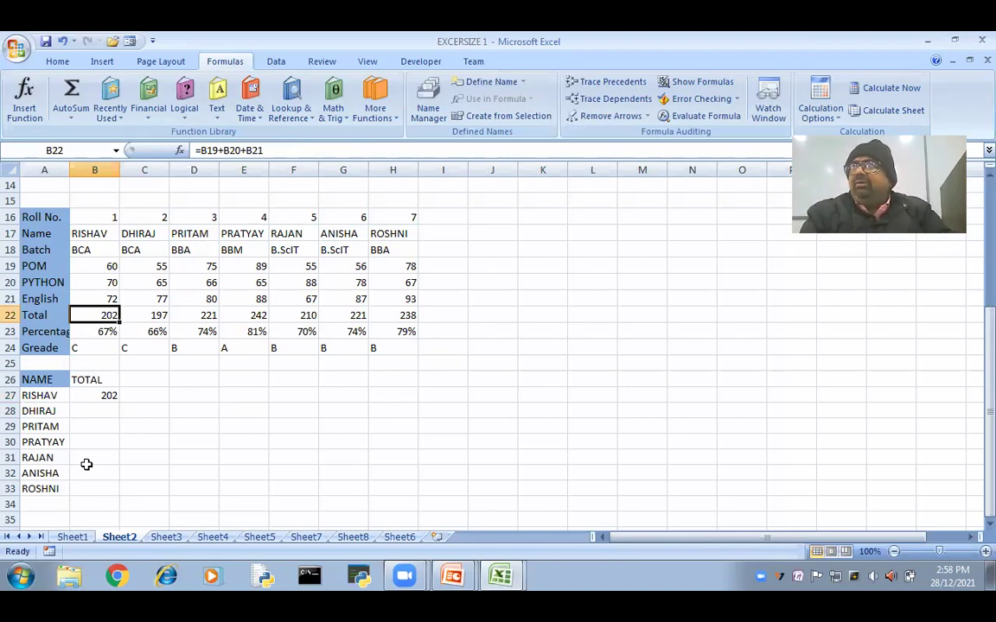
left_click(111, 397)
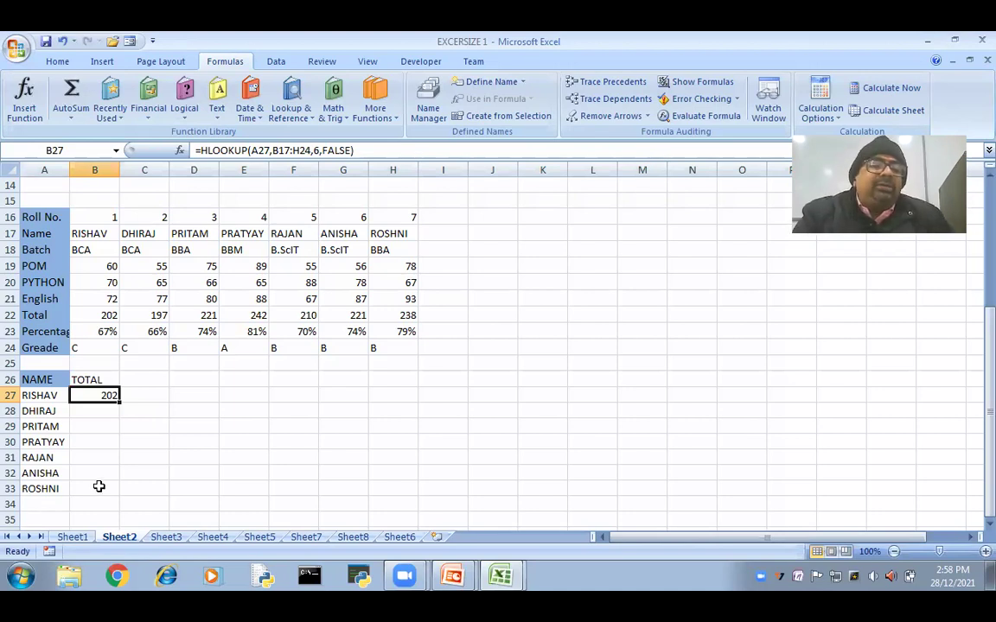
double_click(108, 395)
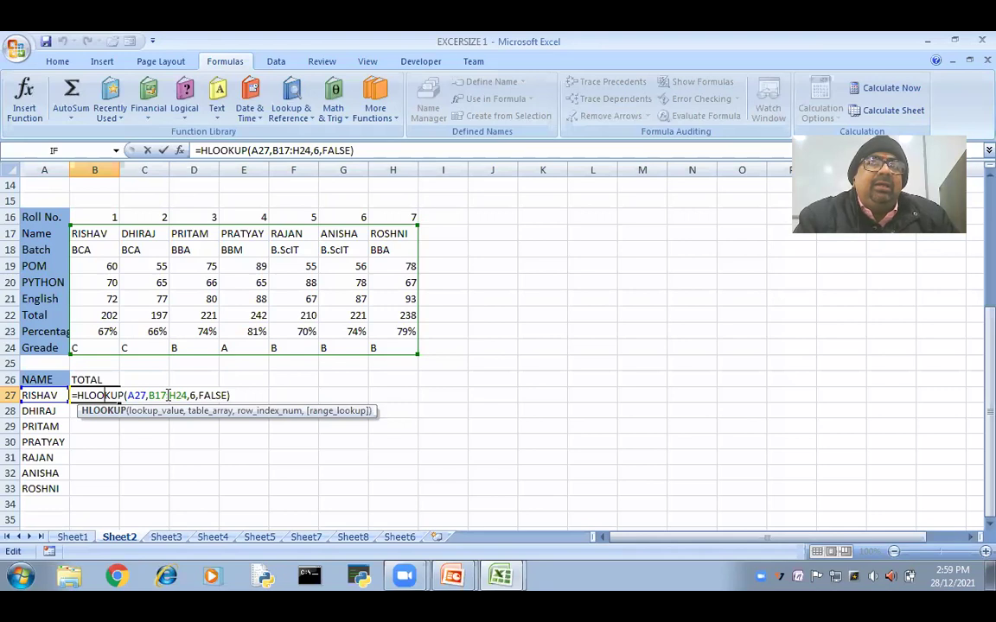
left_click(234, 395)
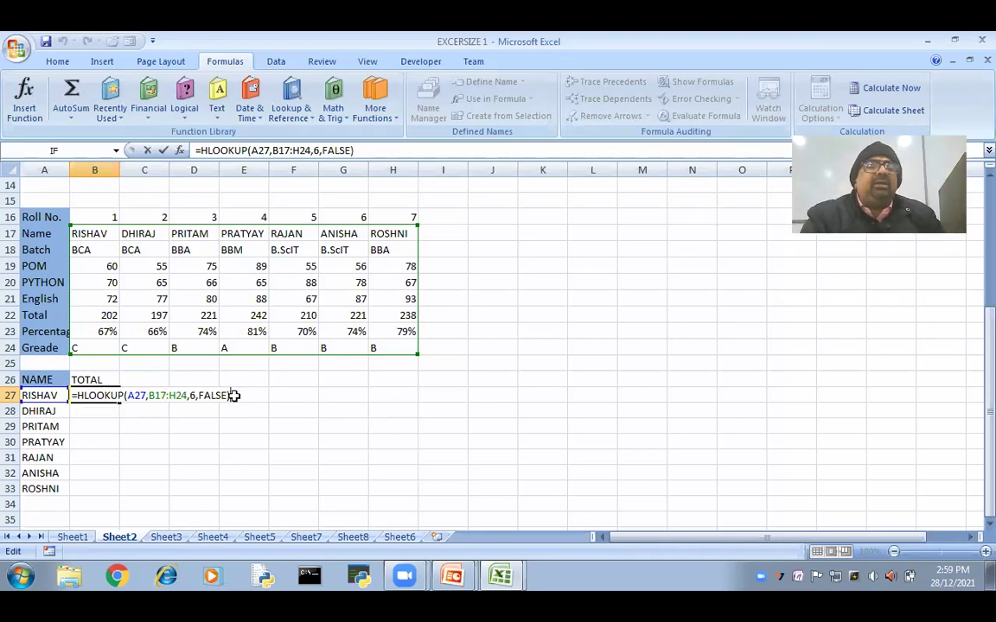
key("Return")
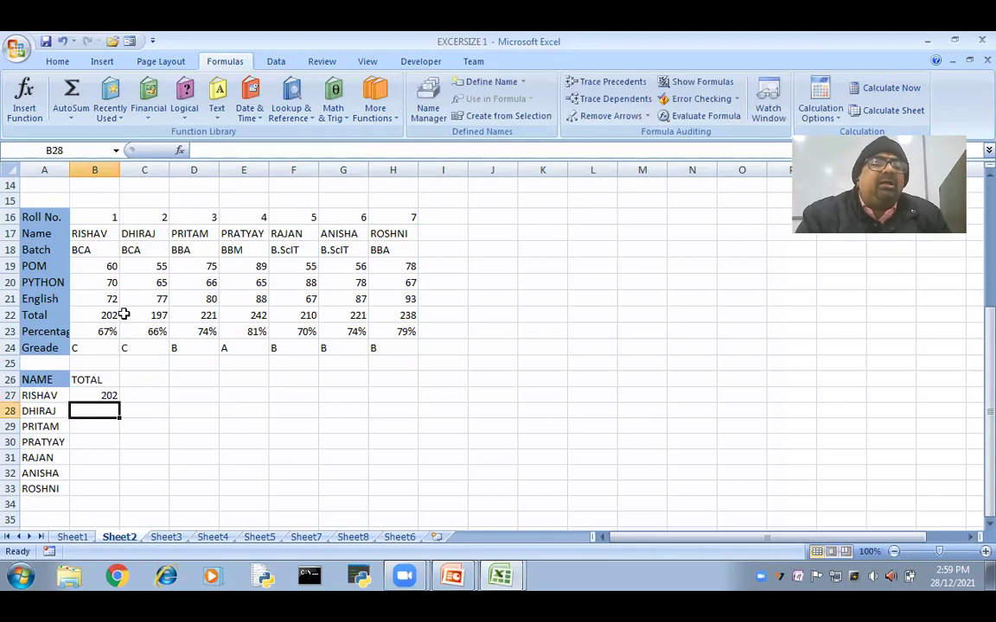
Examine the cells below the Name row by selecting B18:H25, then clear the selection.
left_click(95, 249)
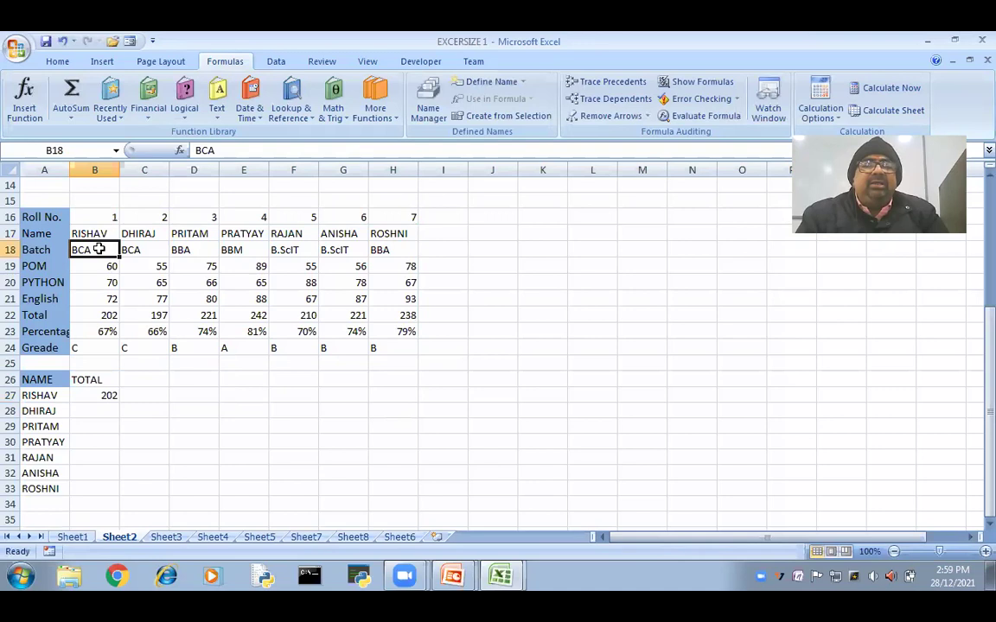
key("ctrl+shift+Right")
key("shift+Down")
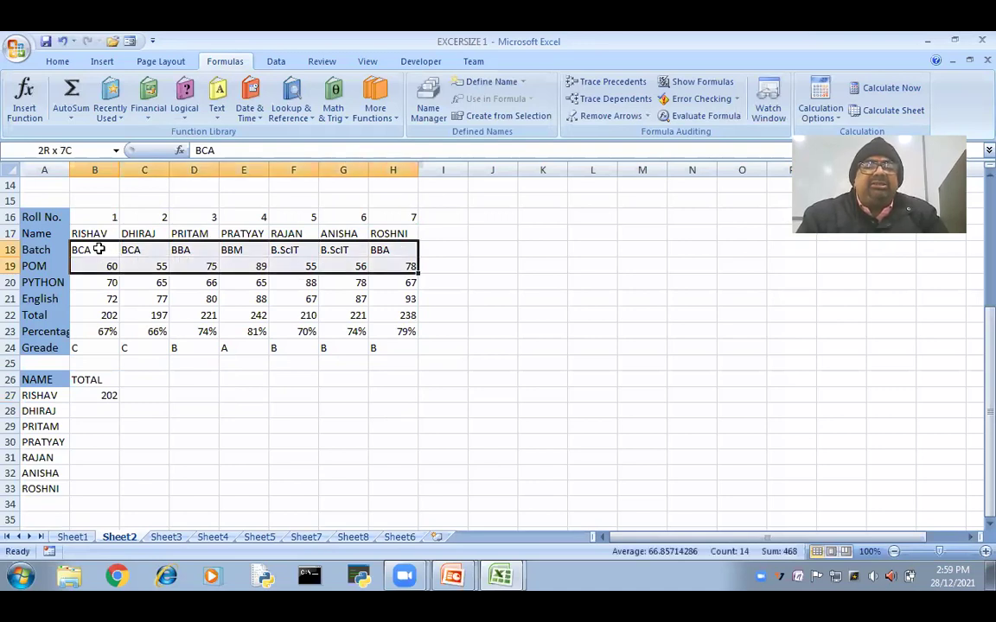
key("shift+Down")
key("shift+Down")
key("shift+Down")
key("shift+Down")
key("shift+Down")
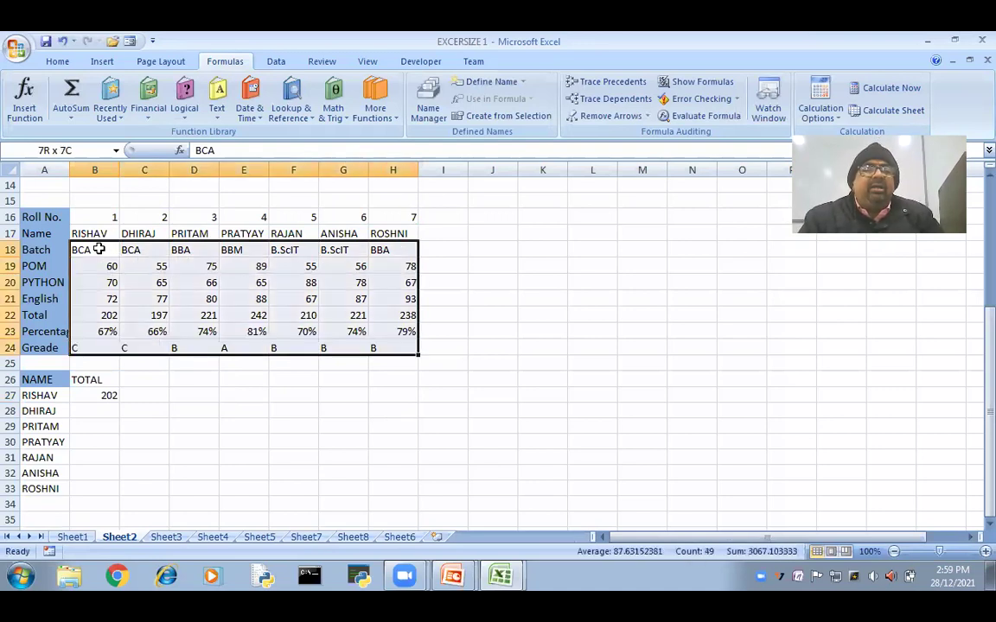
key("shift+Down")
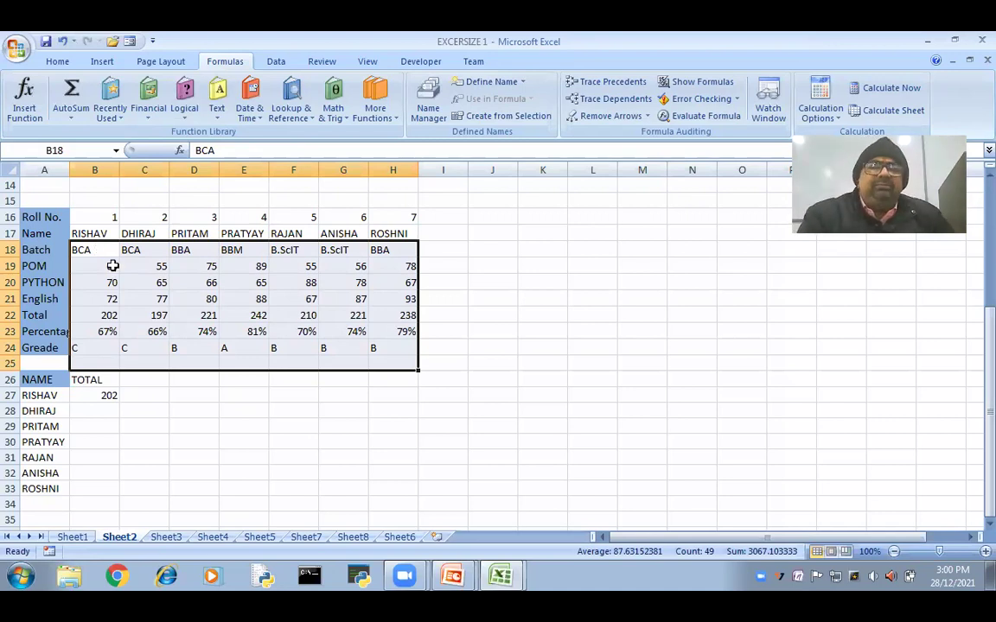
left_click(493, 282)
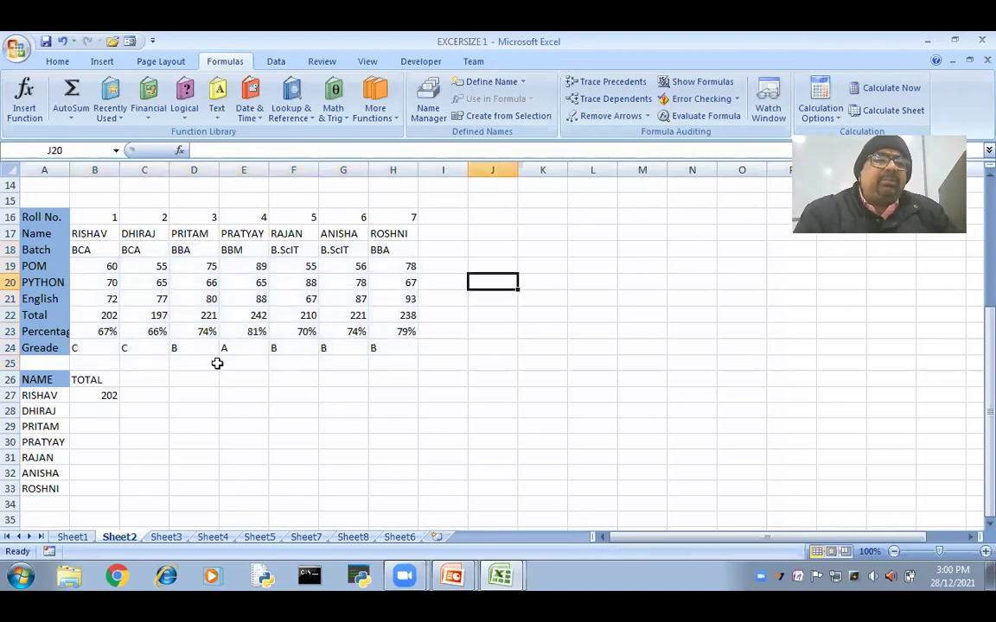
Edit the HLOOKUP formula in B27 so the table array's starting reference has a fixed row, B$17.
double_click(97, 396)
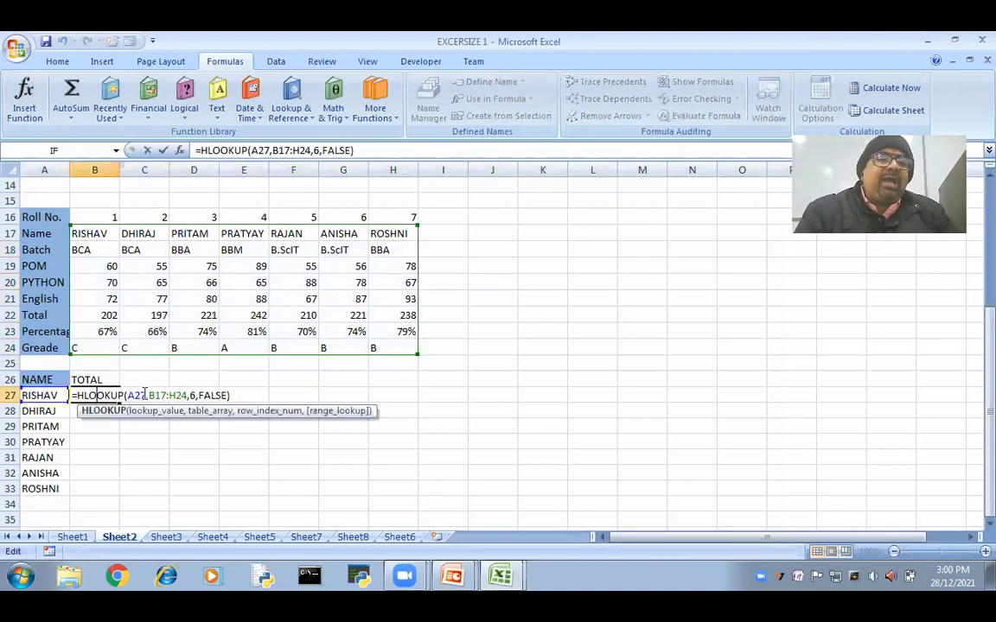
left_click(156, 395)
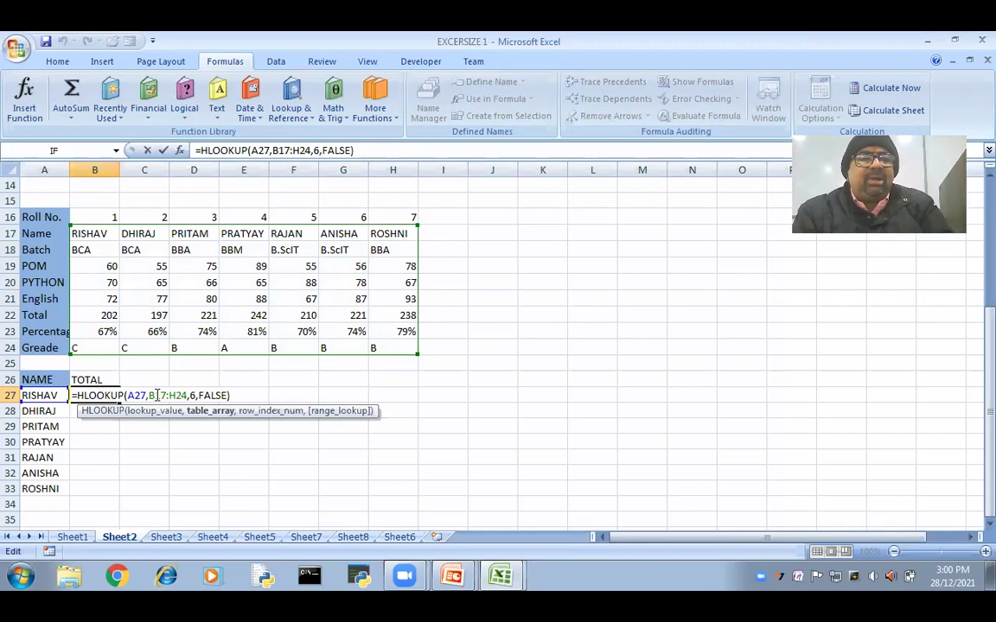
key("F4")
left_click(156, 395)
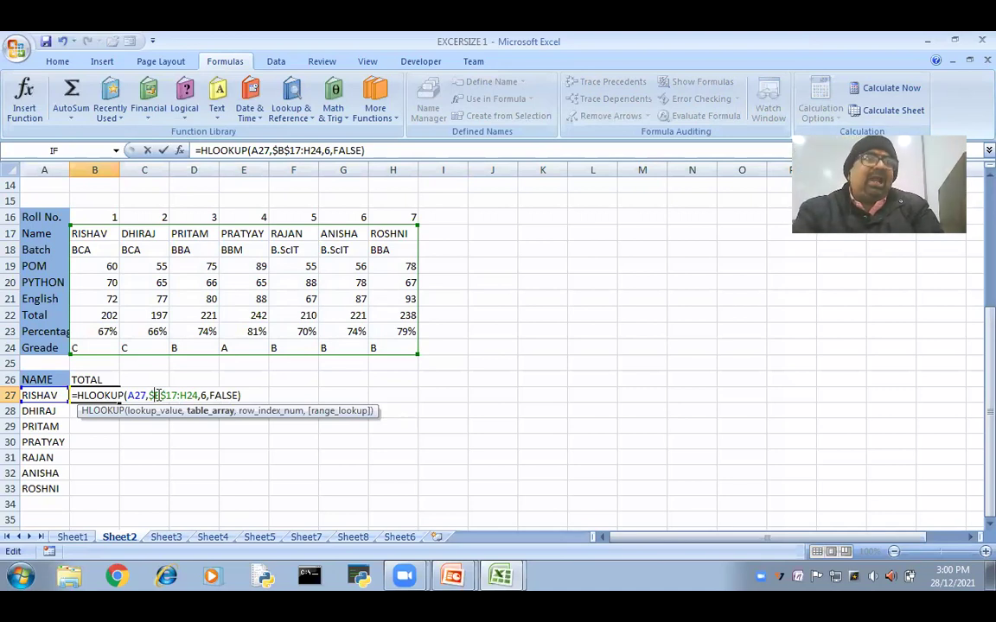
double_click(159, 395)
key("F4")
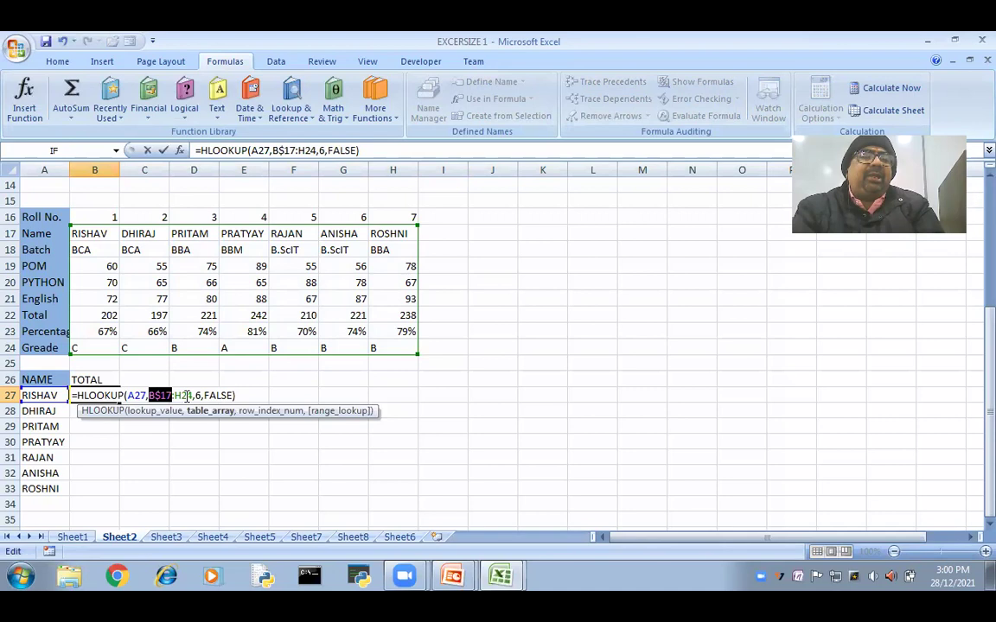
Fix the row of the table array's ending reference as H$24 and commit the HLOOKUP formula in B27.
left_click(184, 395)
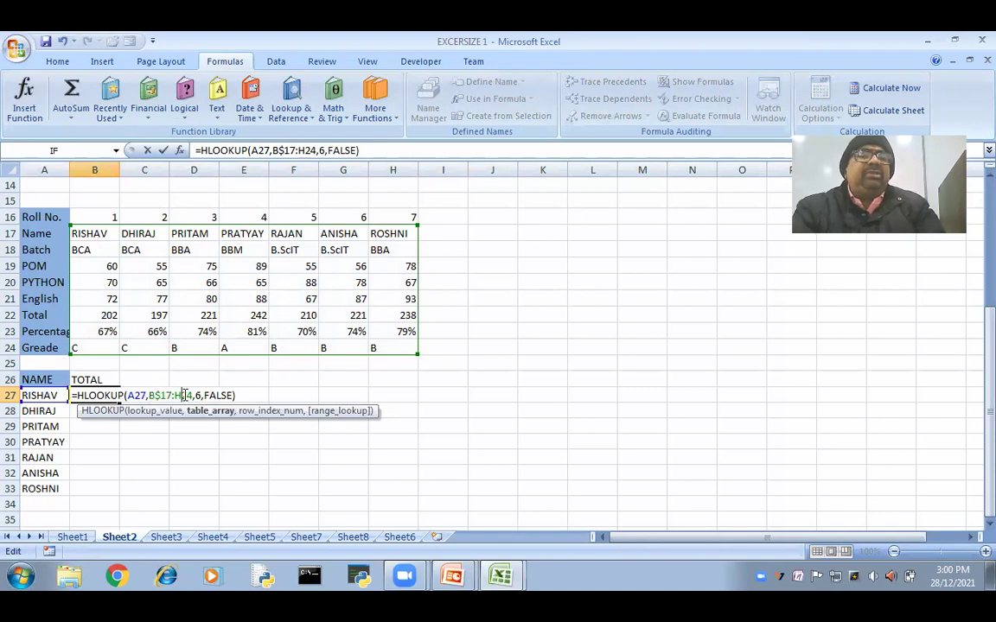
double_click(184, 395)
key("F4")
key("F4")
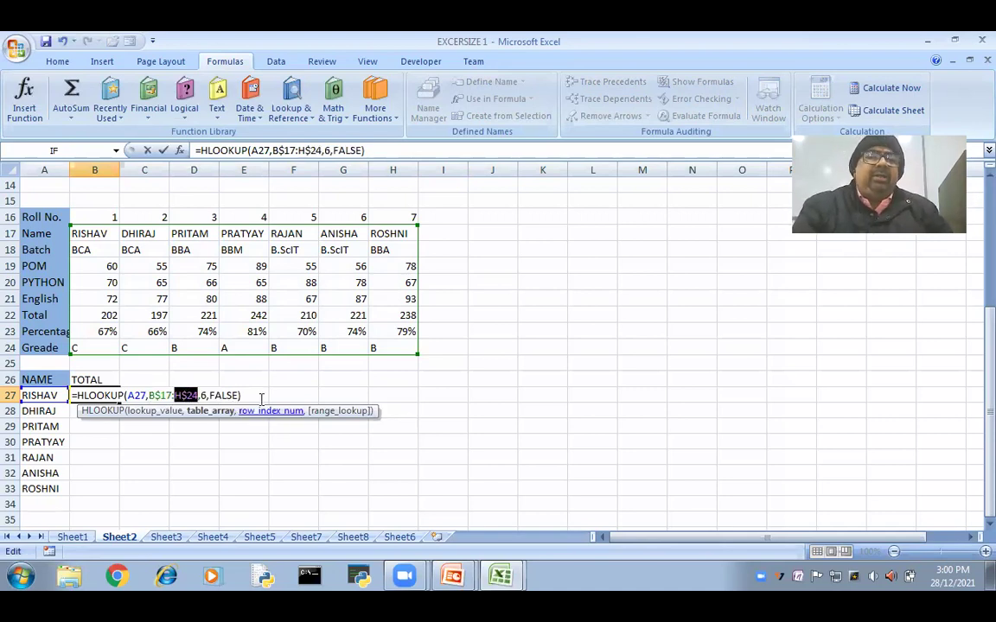
left_click(259, 396)
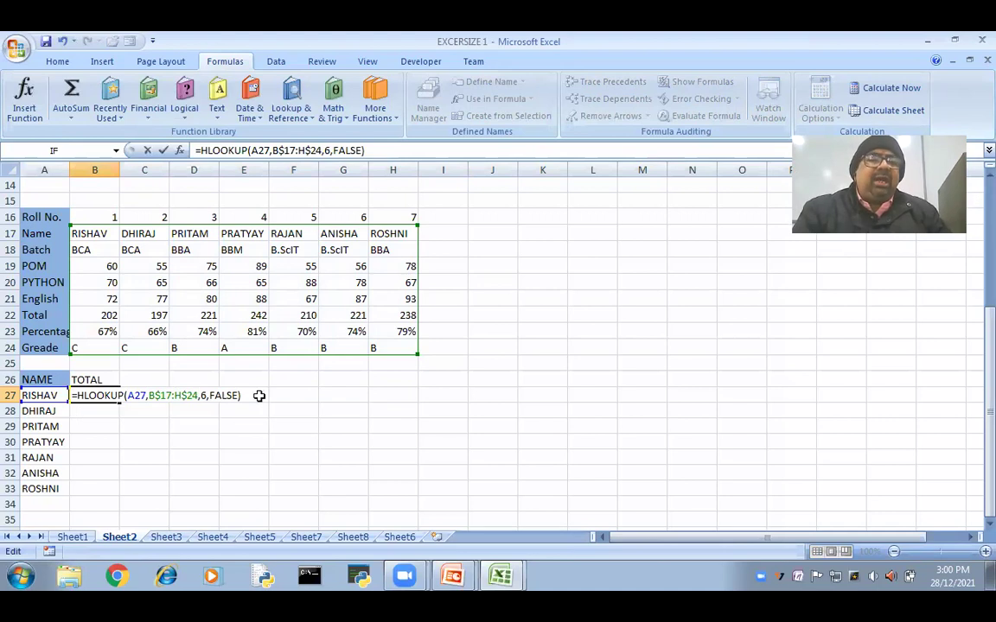
key("Return")
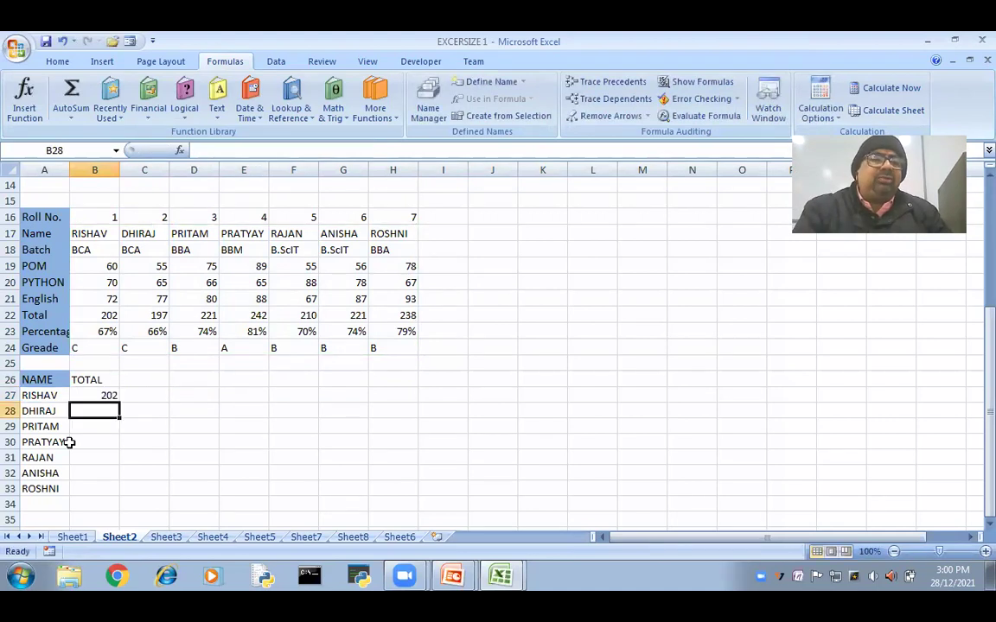
Fill the HLOOKUP formula from B27 down through B33 for the remaining students, then clear the selection.
left_click(104, 395)
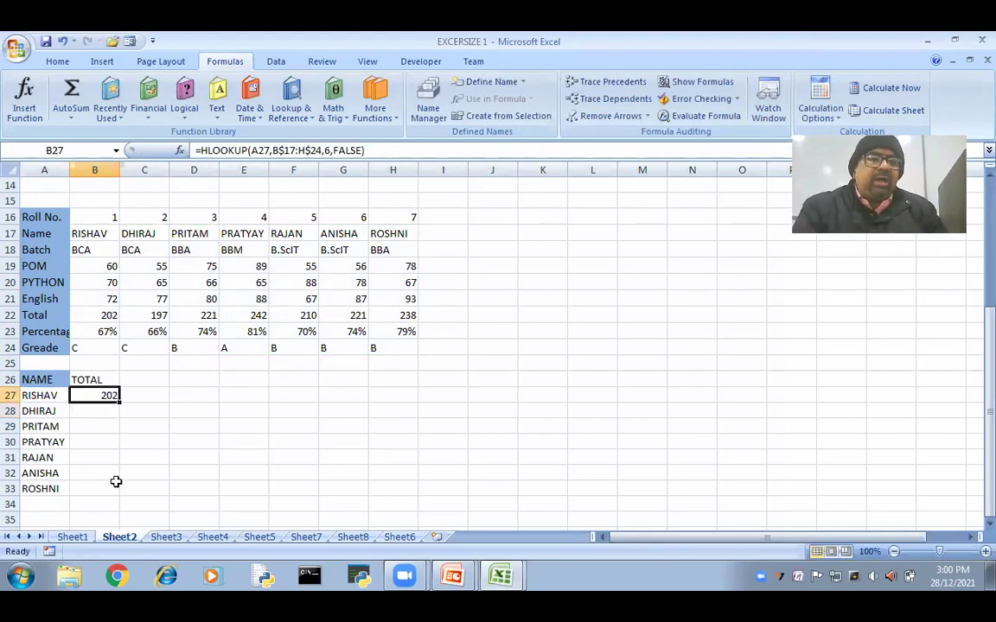
key("Down")
key("Down")
key("Down")
key("Down")
key("Down")
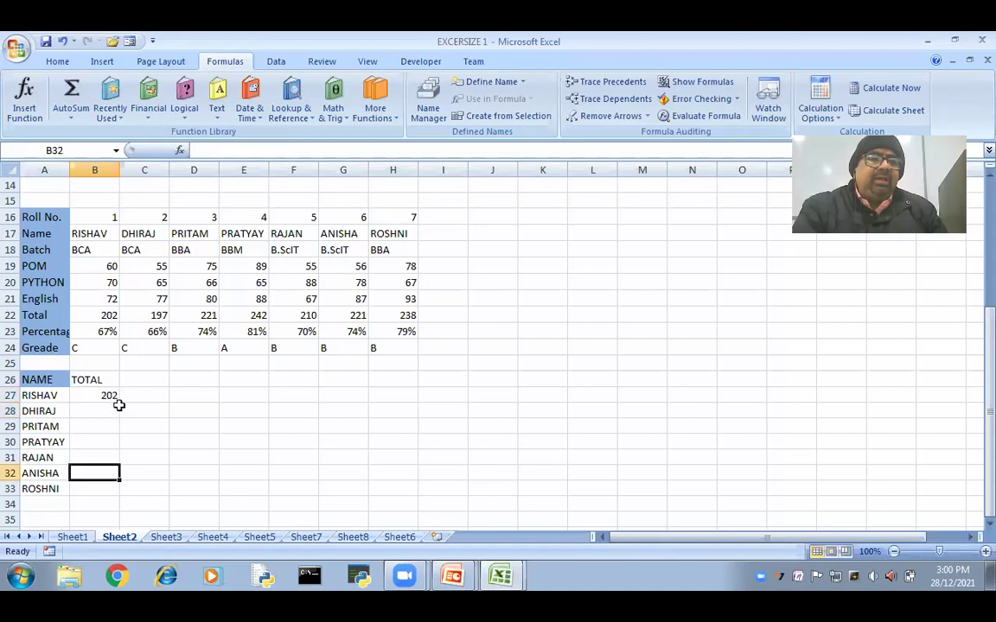
left_click(119, 401)
double_click(119, 401)
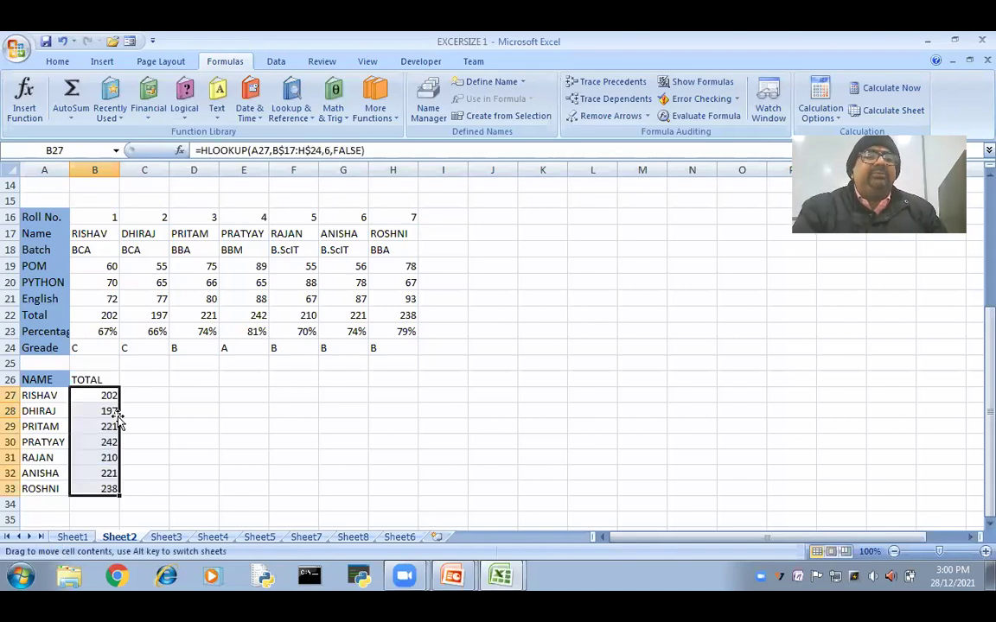
left_click(143, 425)
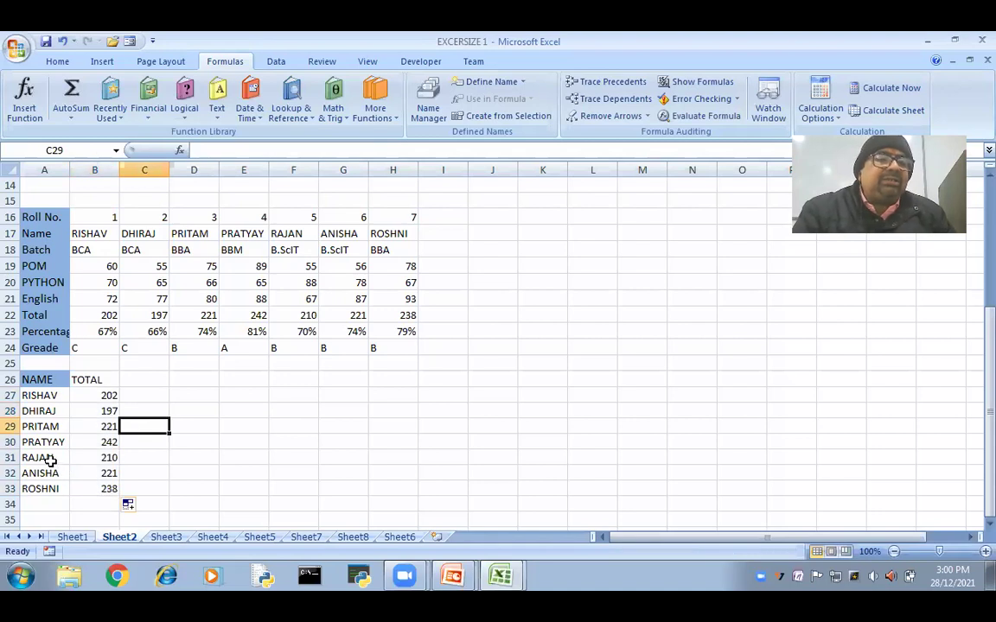
Compare the lookup total for the student in A31 with the totals in F22 and G10 of the result tables.
left_click(49, 459)
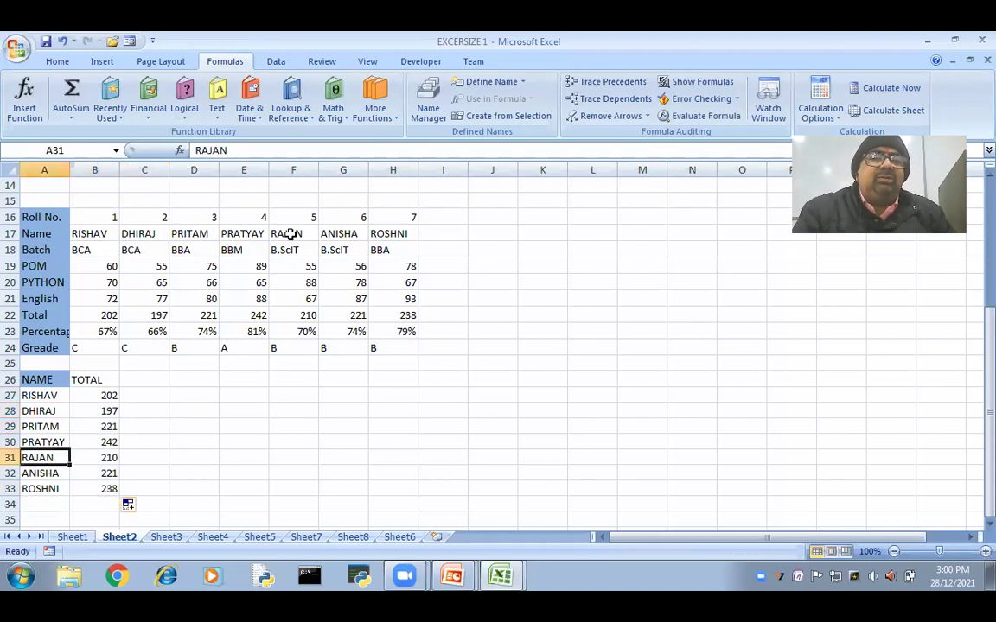
left_click(307, 315)
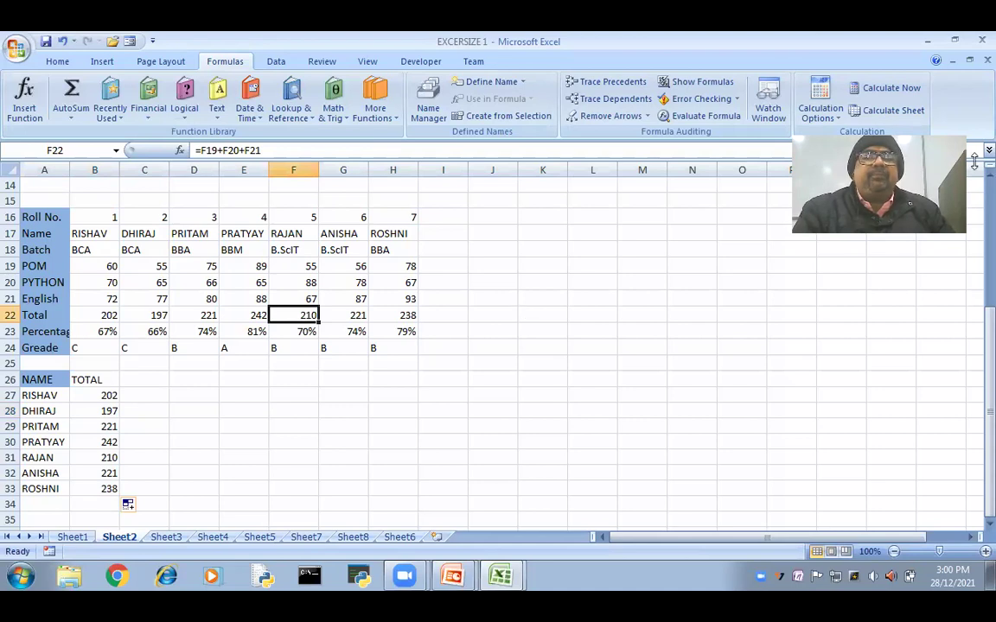
scroll(778, 215, "up", 5)
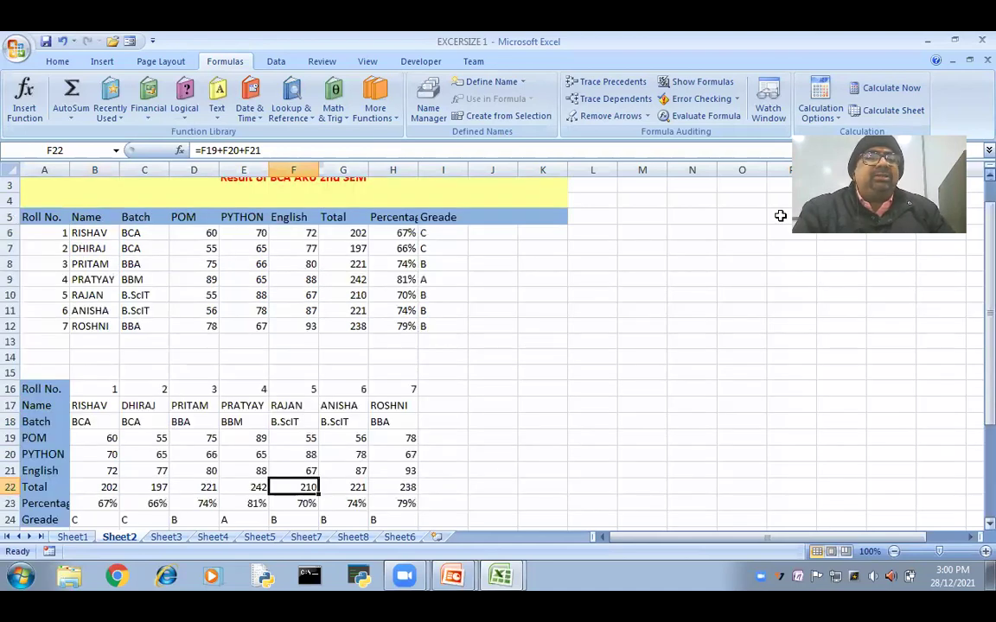
left_click(352, 326)
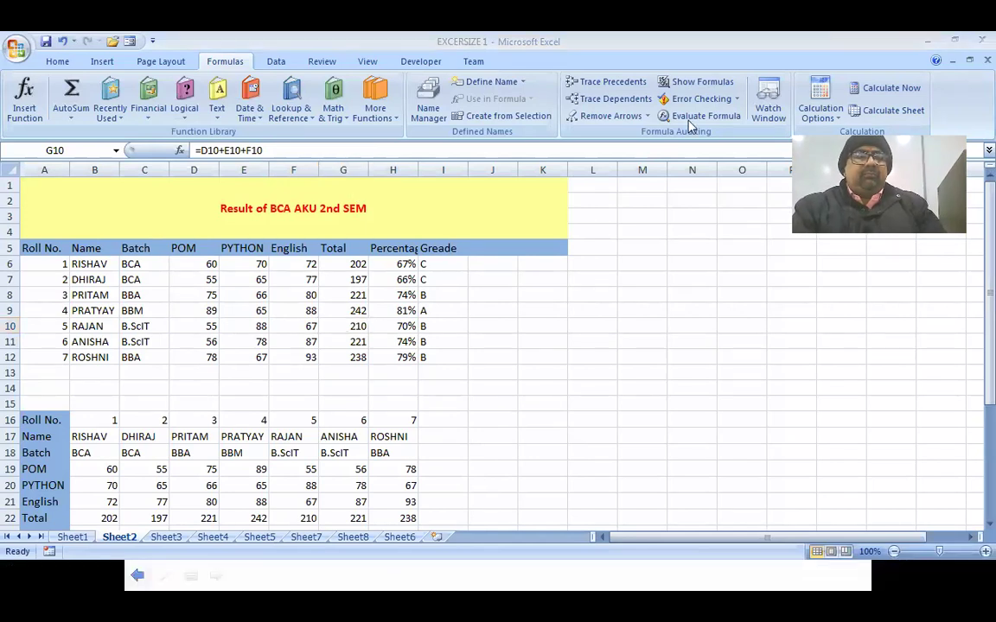
Switch to the PowerPoint slide show and review the range_lookup argument's TRUE and FALSE explanation.
key("alt+Tab")
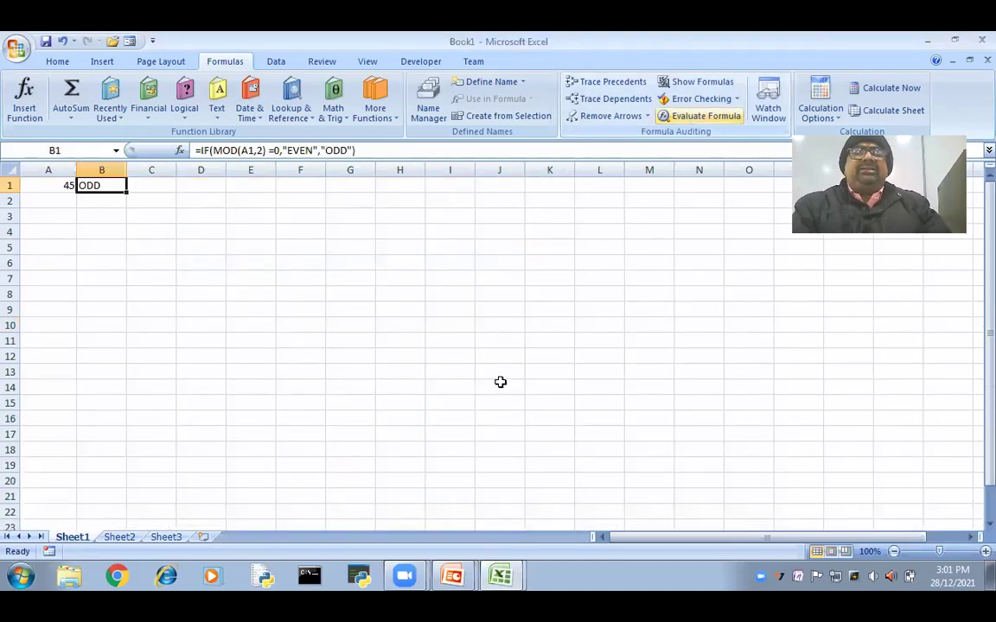
left_click(453, 577)
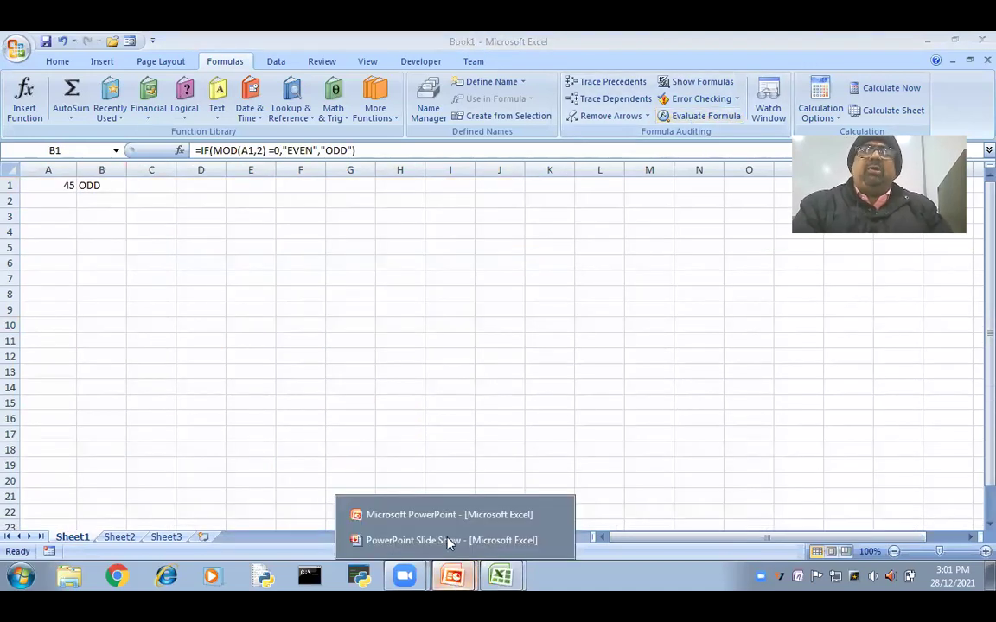
left_click(448, 540)
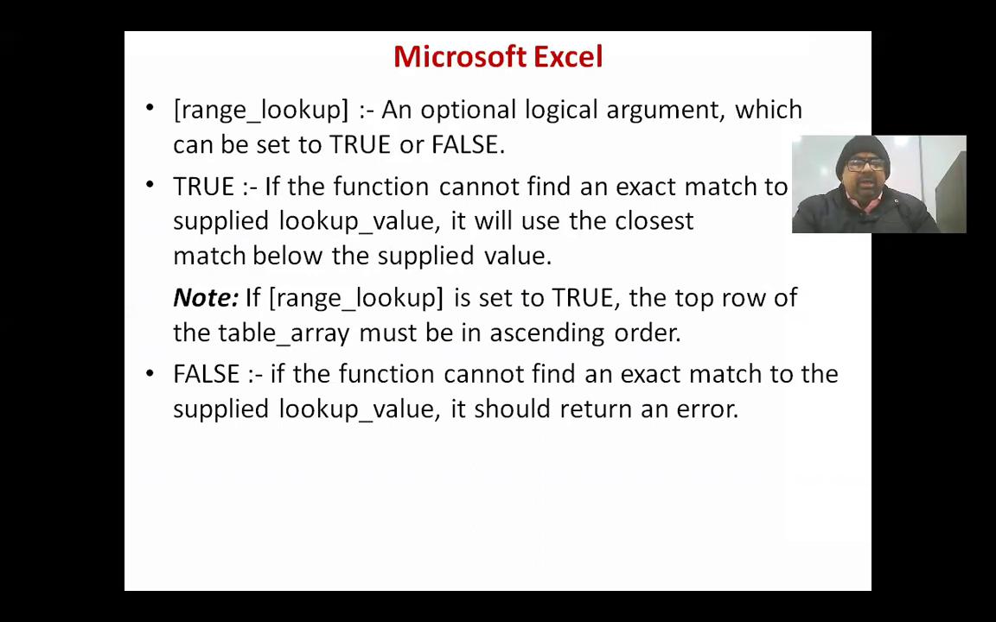
Switch back to Excel and close the Book1 workbook without saving its changes.
key("alt+Tab")
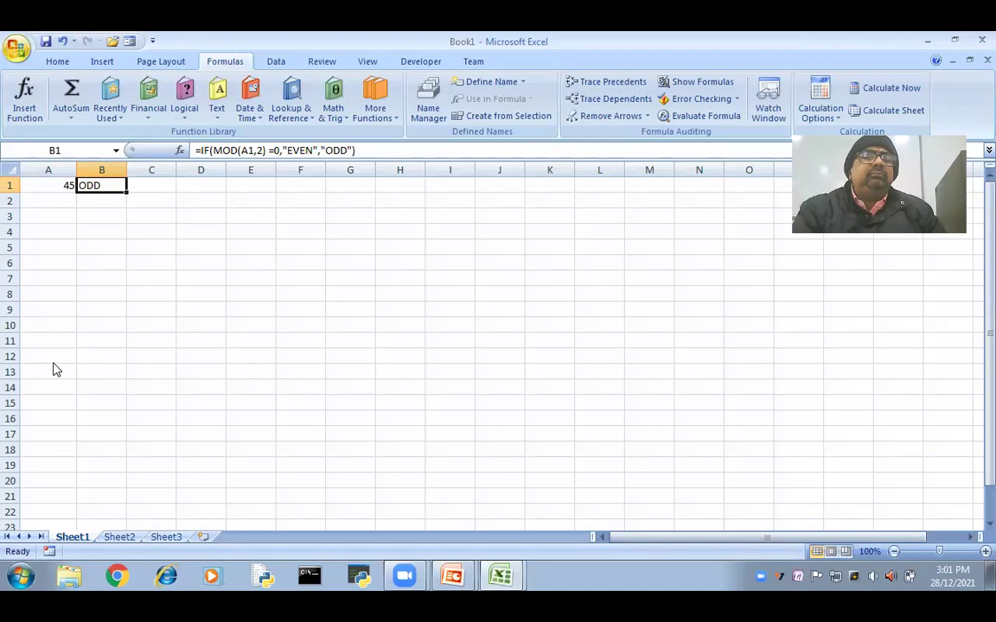
key("alt+F4")
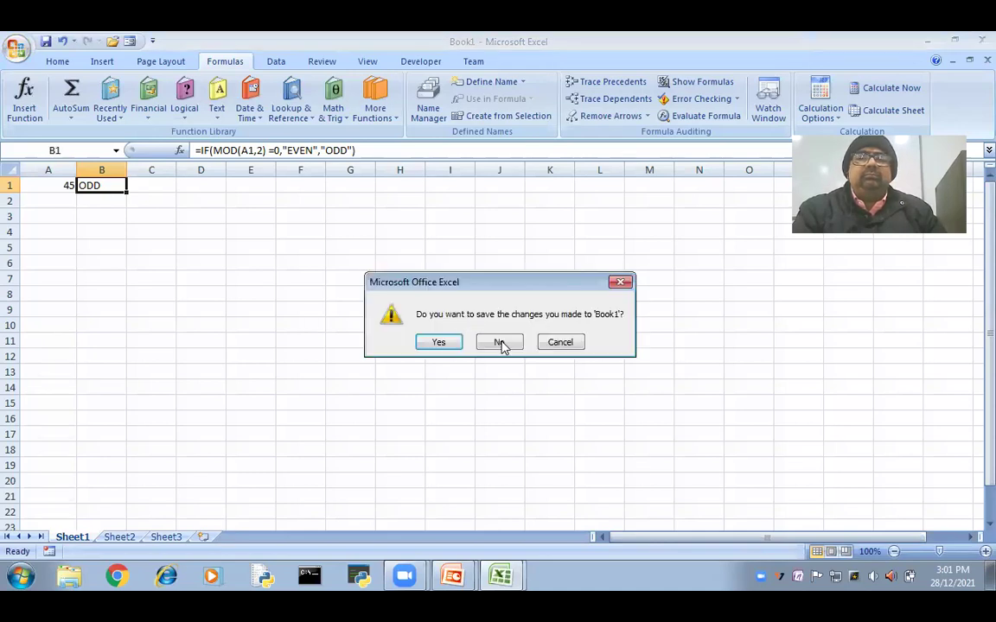
left_click(499, 342)
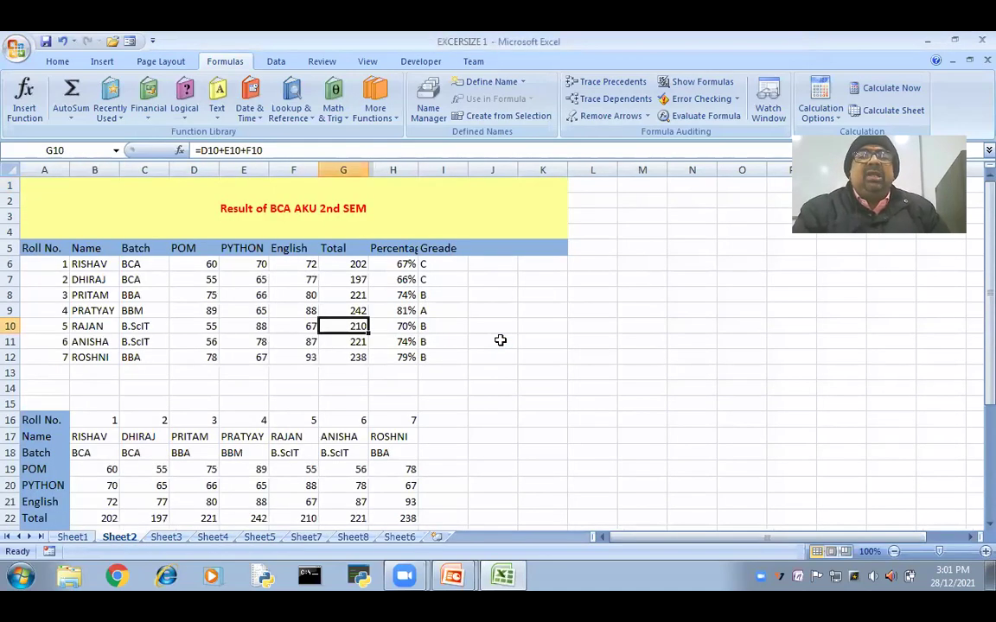